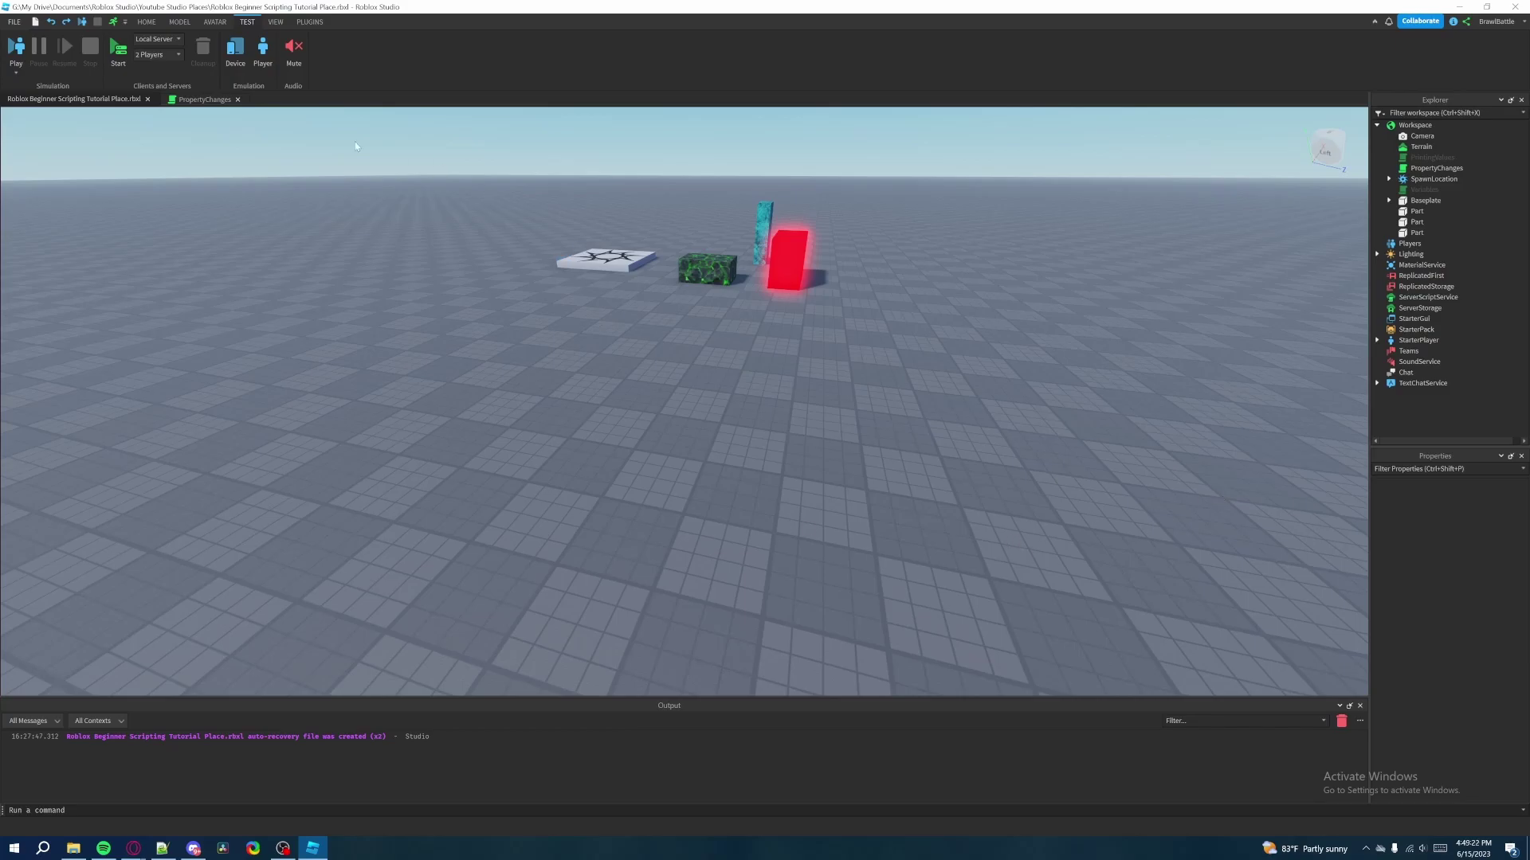
Open the PropertyChanges script and review its Transparency, Material and CastShadow lines.
{"action": "left_click", "coordinate": [202, 101]}
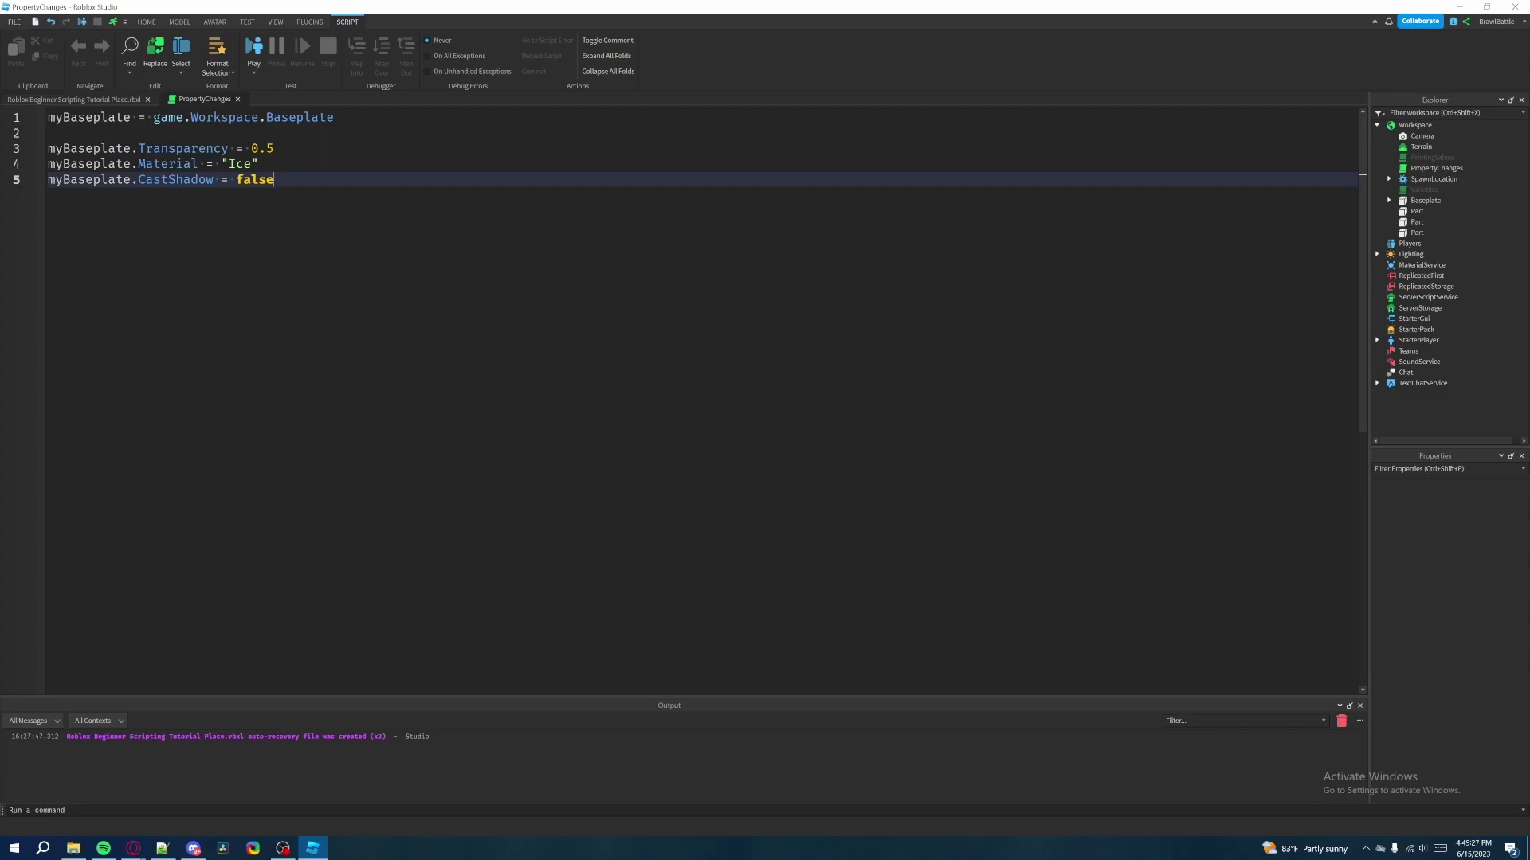
{"action": "left_click_drag", "start_coordinate": [63, 117], "coordinate": [274, 180]}
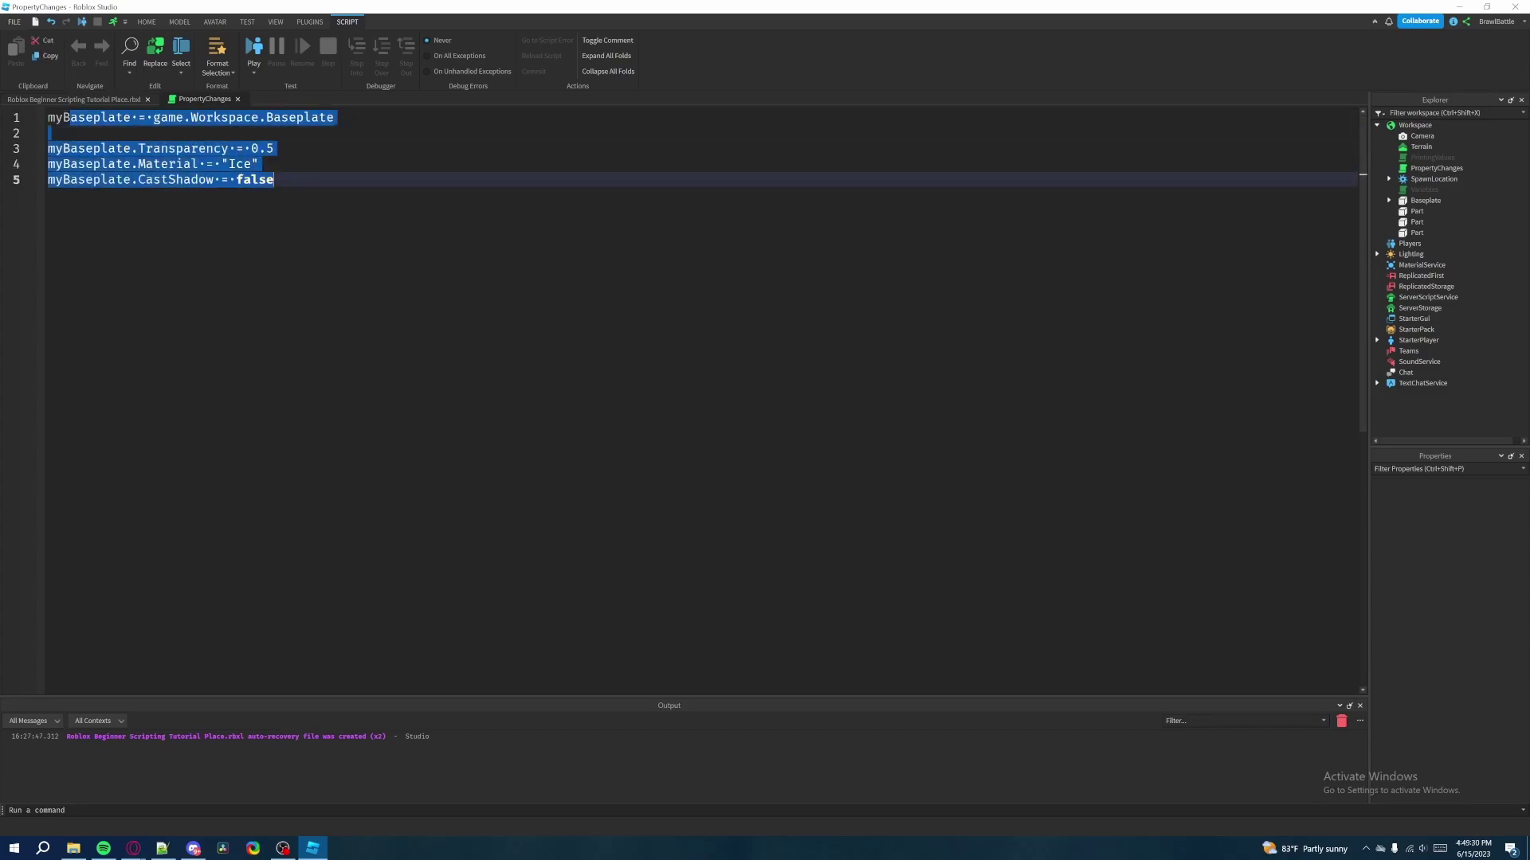
{"action": "left_click", "coordinate": [275, 180]}
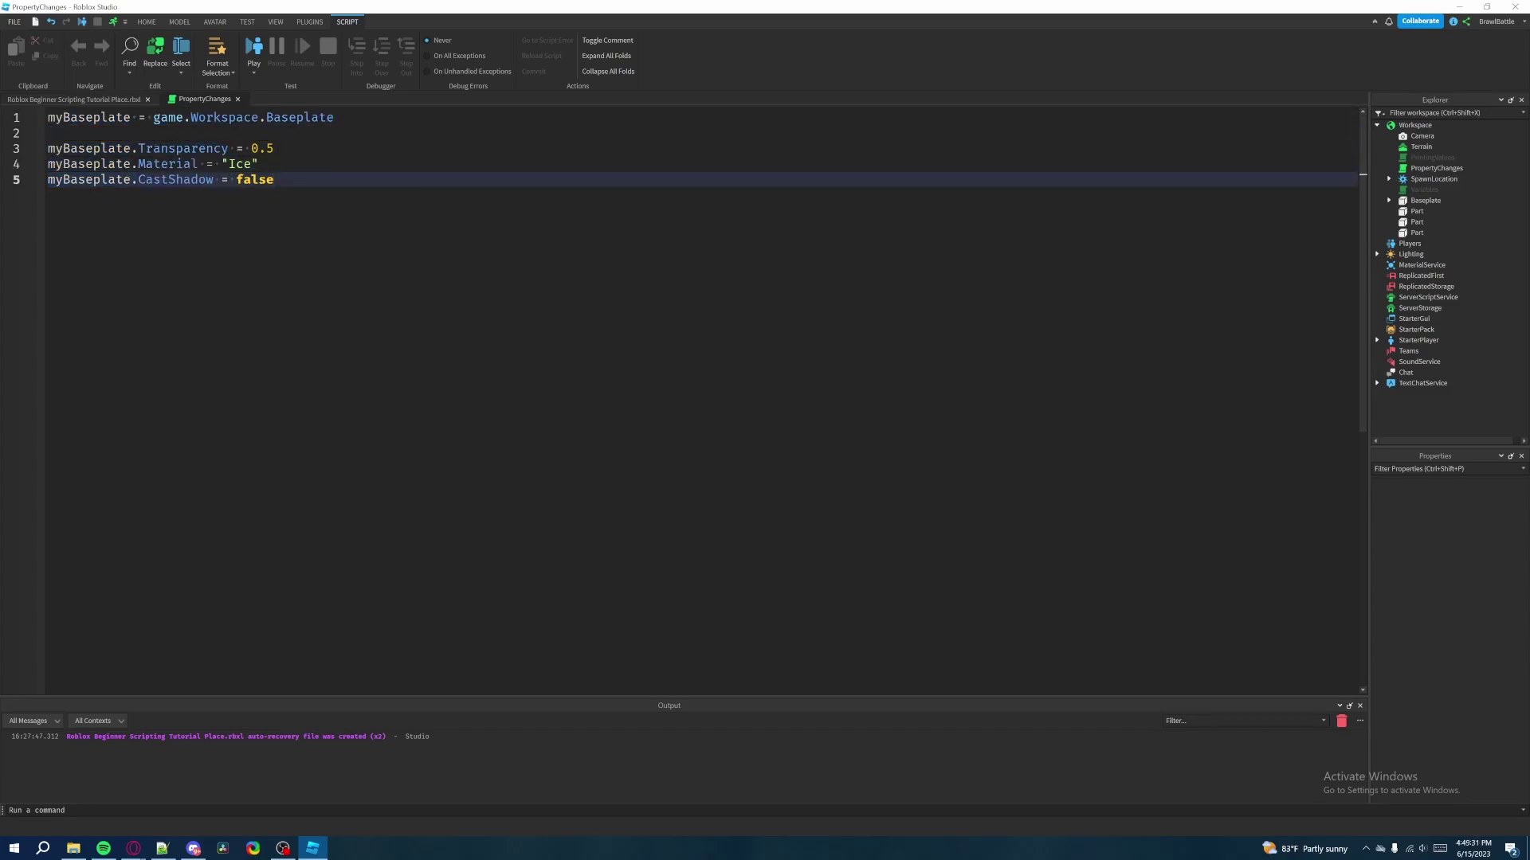
{"action": "left_click", "coordinate": [114, 100]}
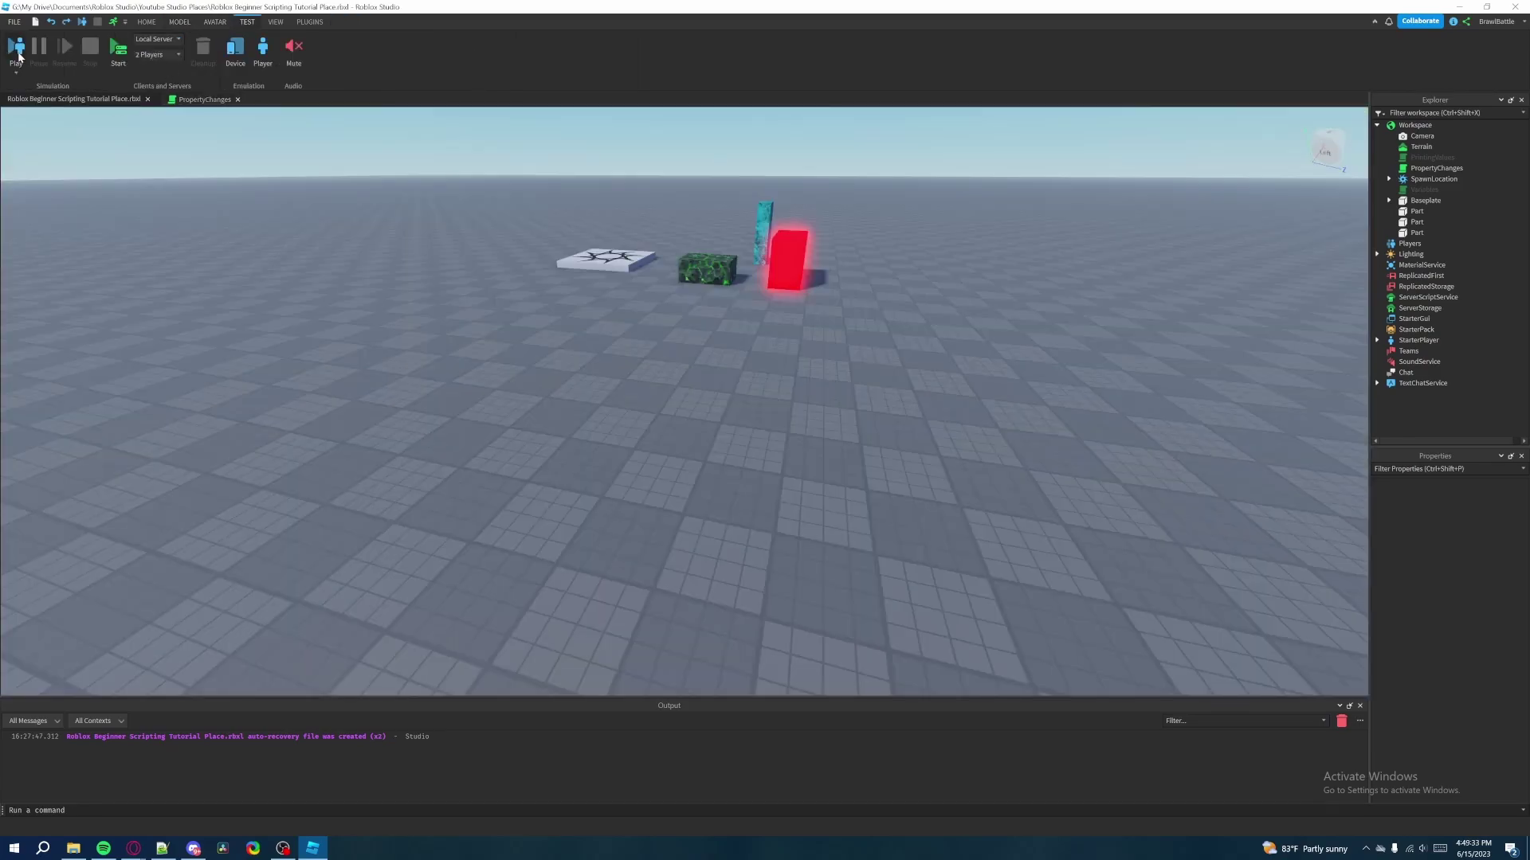
{"action": "left_click", "coordinate": [186, 101]}
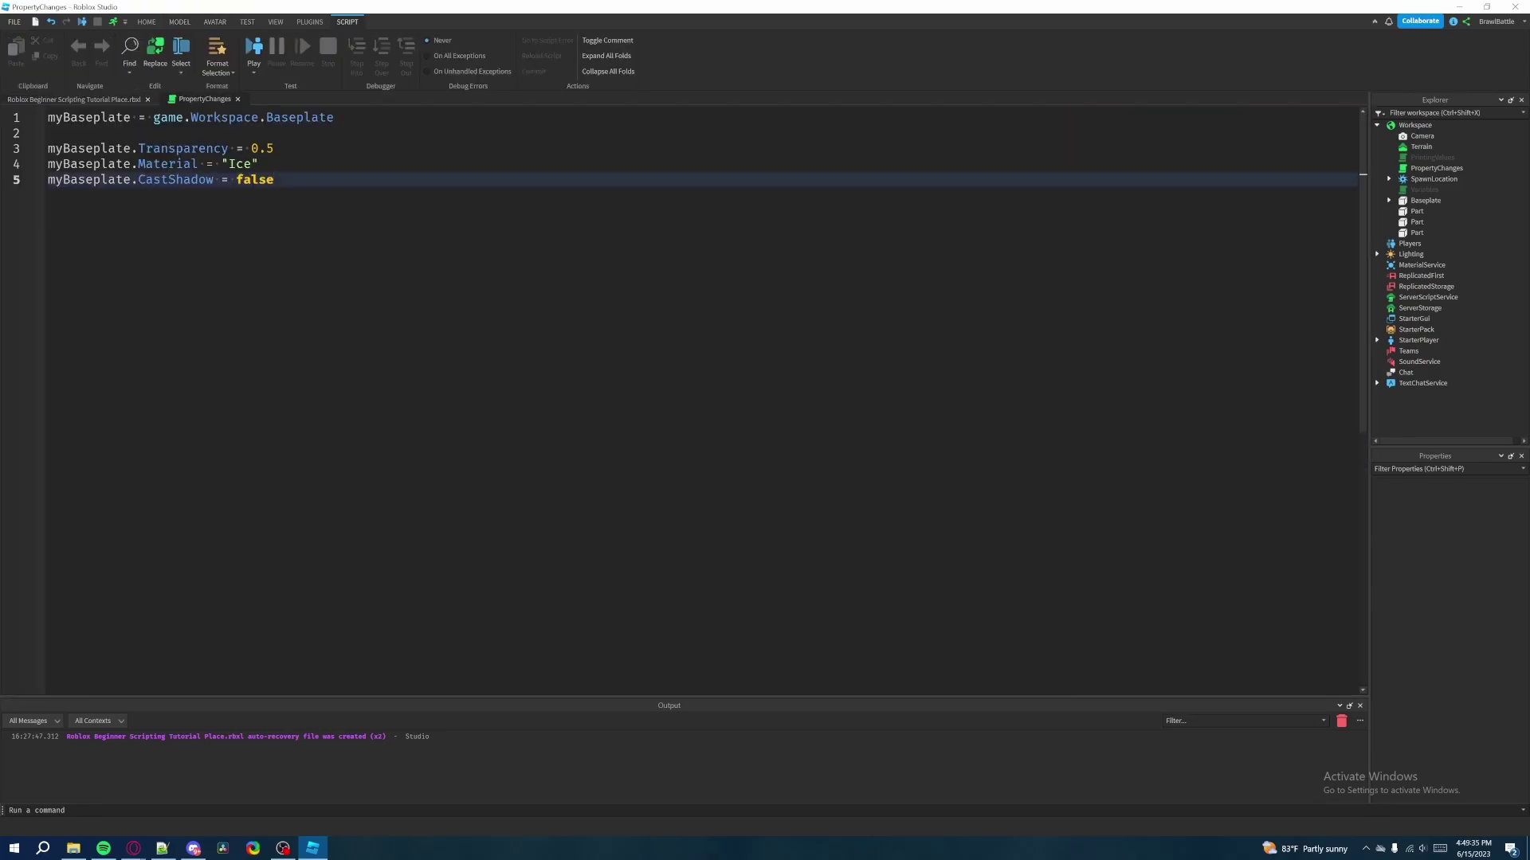
{"action": "left_click_drag", "start_coordinate": [275, 179], "coordinate": [36, 114]}
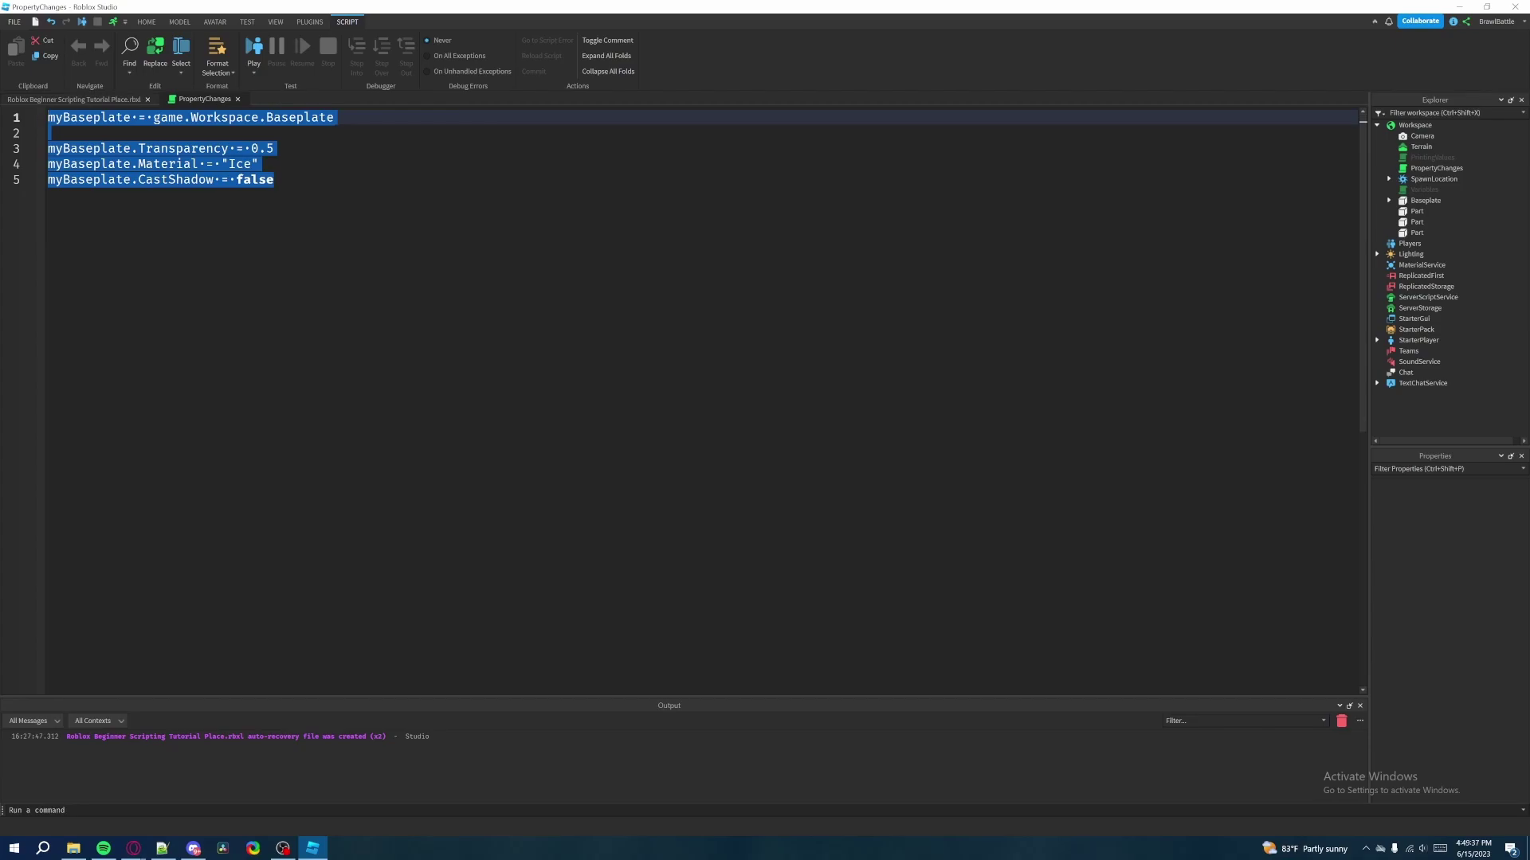
{"action": "double_click", "coordinate": [171, 164]}
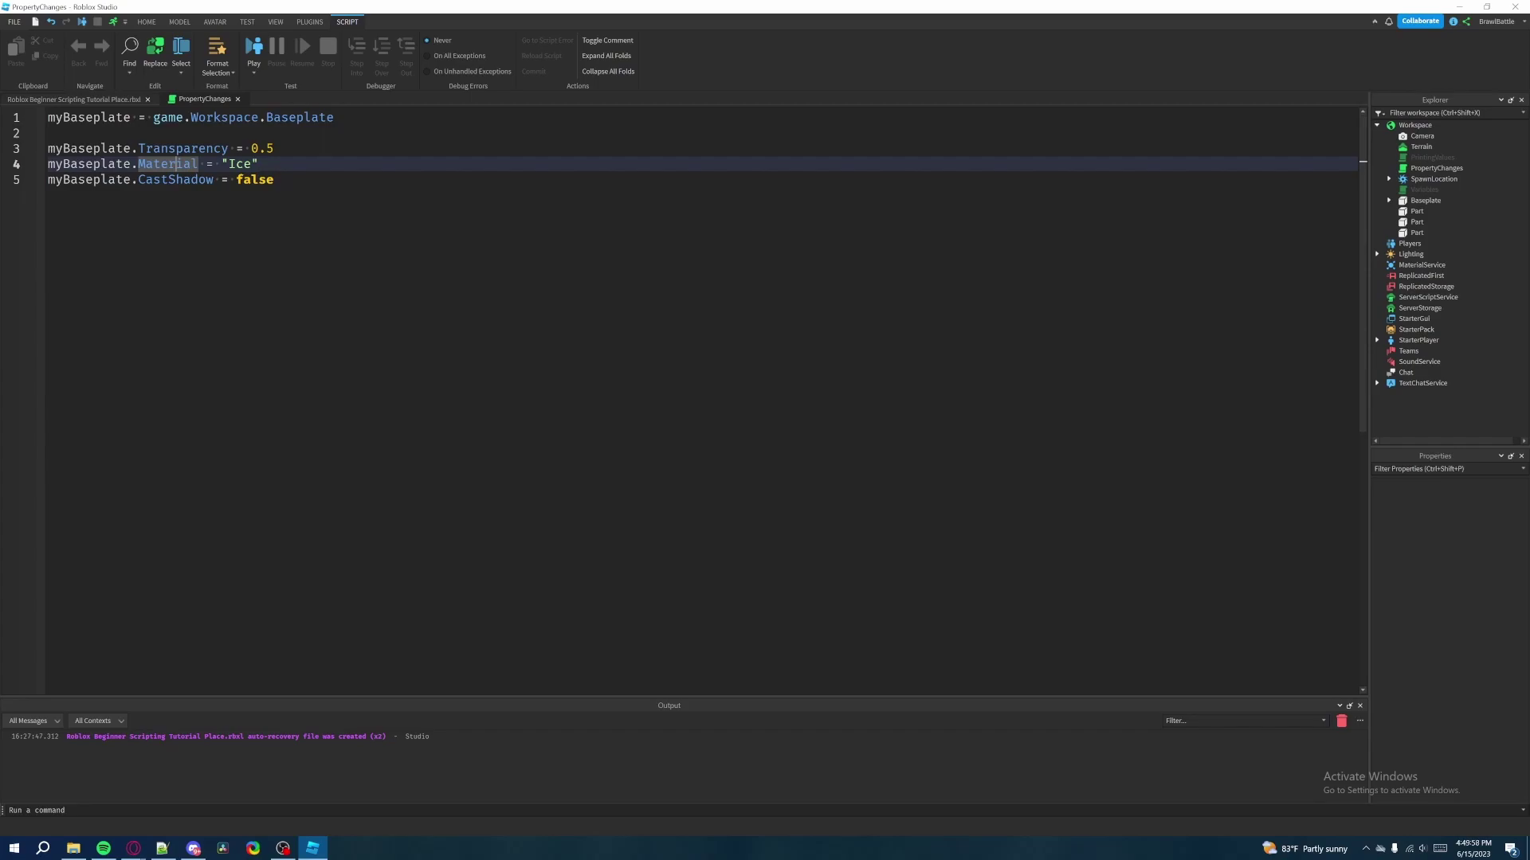
Add blank lines below line 5's baseplate property settings.
{"action": "key", "text": "Down"}
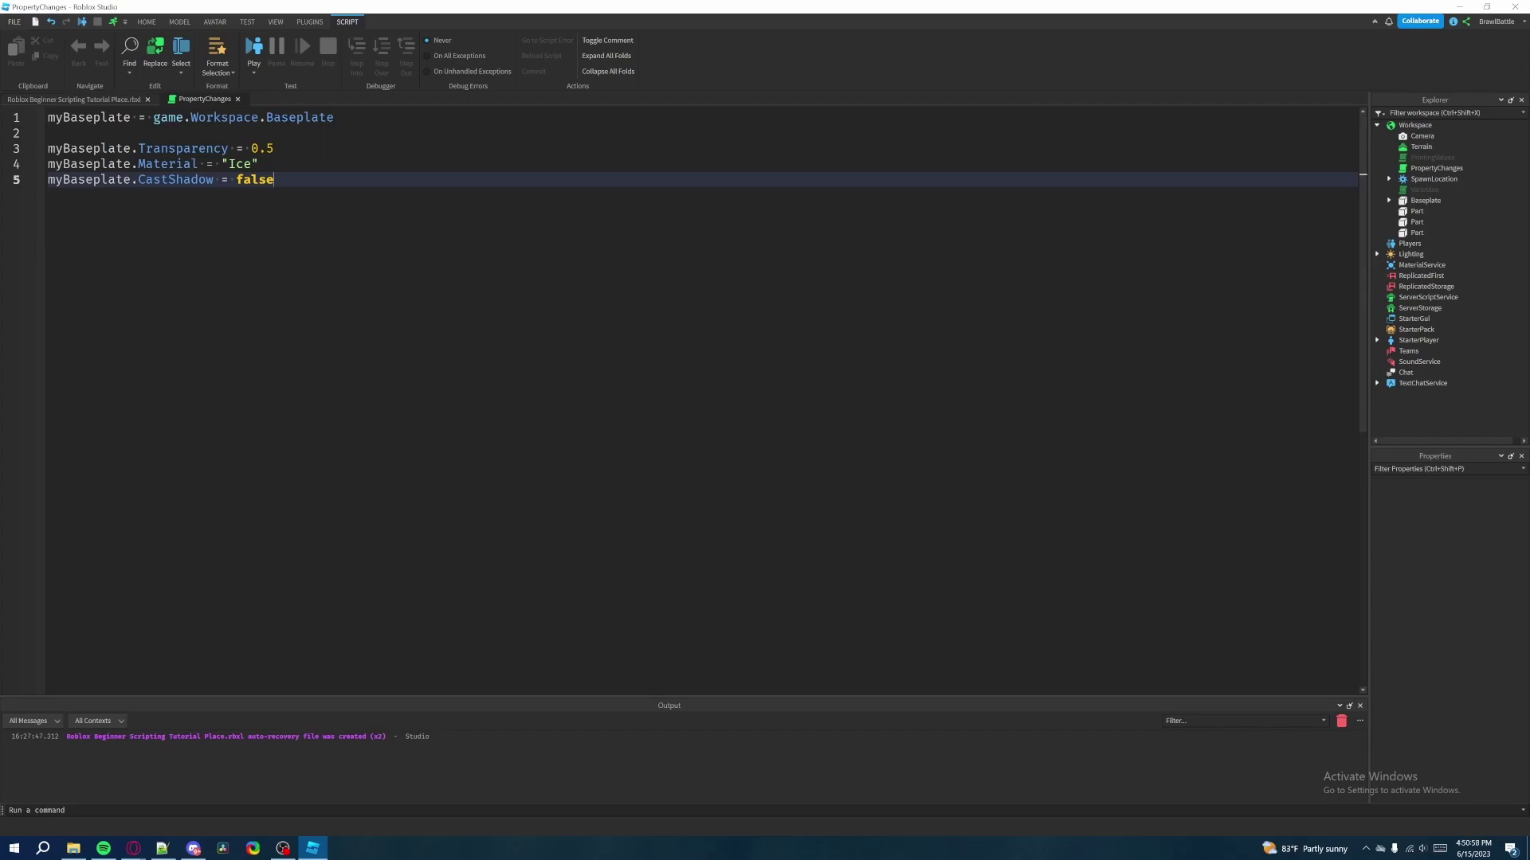
{"action": "key", "text": "Return"}
{"action": "key", "text": "Return"}
{"action": "key", "text": "Return"}
{"action": "type", "text": "--"}
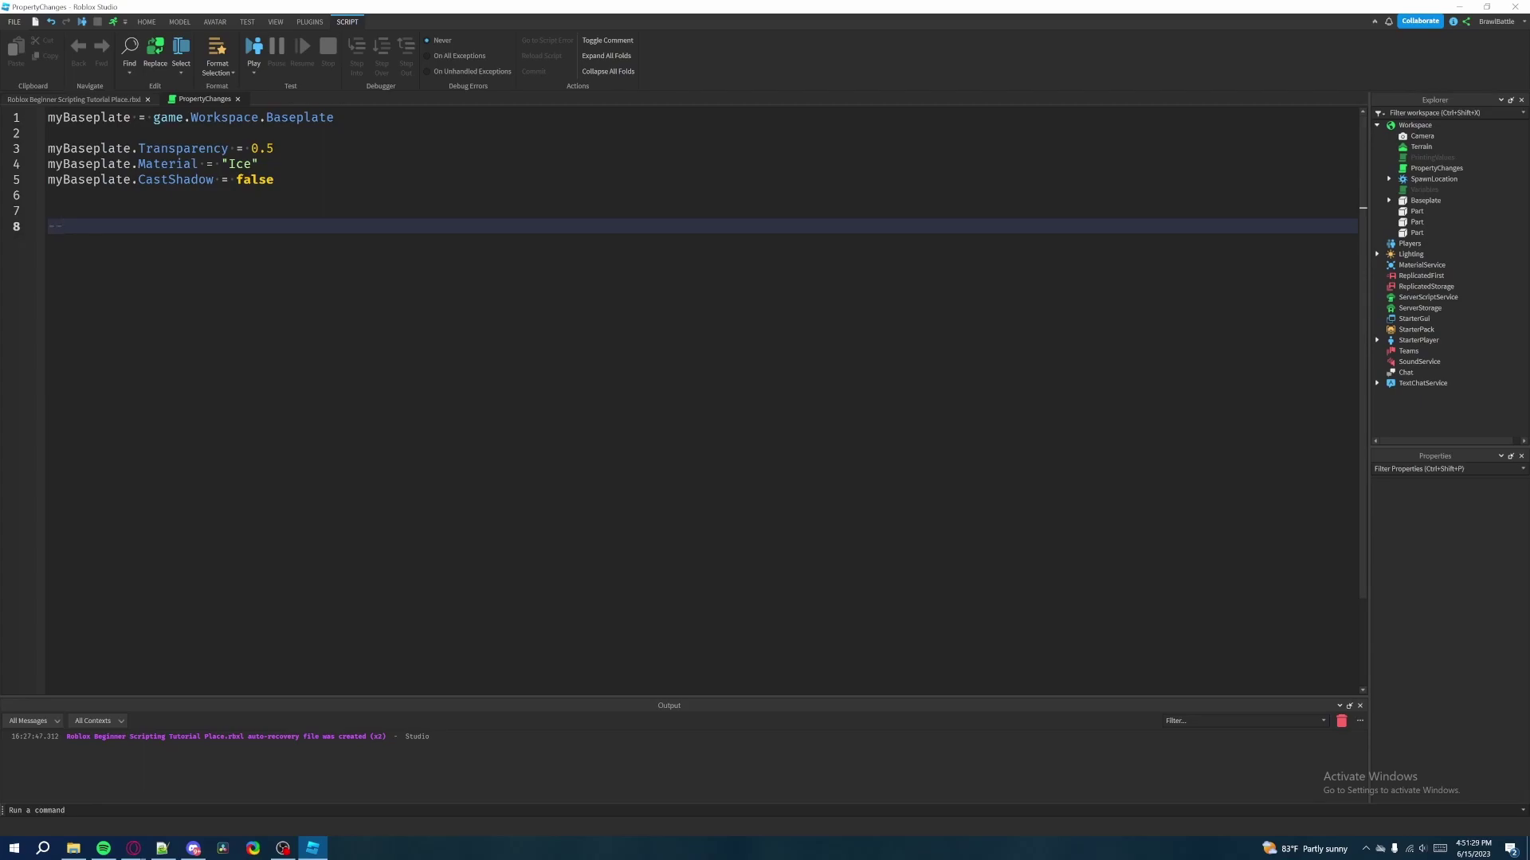
Write '--this is a comment!' on line 8 and start line 9.
{"action": "key", "text": "shift+Home"}
{"action": "key", "text": "End"}
{"action": "left_click_drag", "start_coordinate": [66, 227], "coordinate": [43, 228]}
{"action": "key", "text": "space"}
{"action": "key", "text": "space"}
{"action": "type", "text": "this is a comment"}
{"action": "key", "text": "Return"}
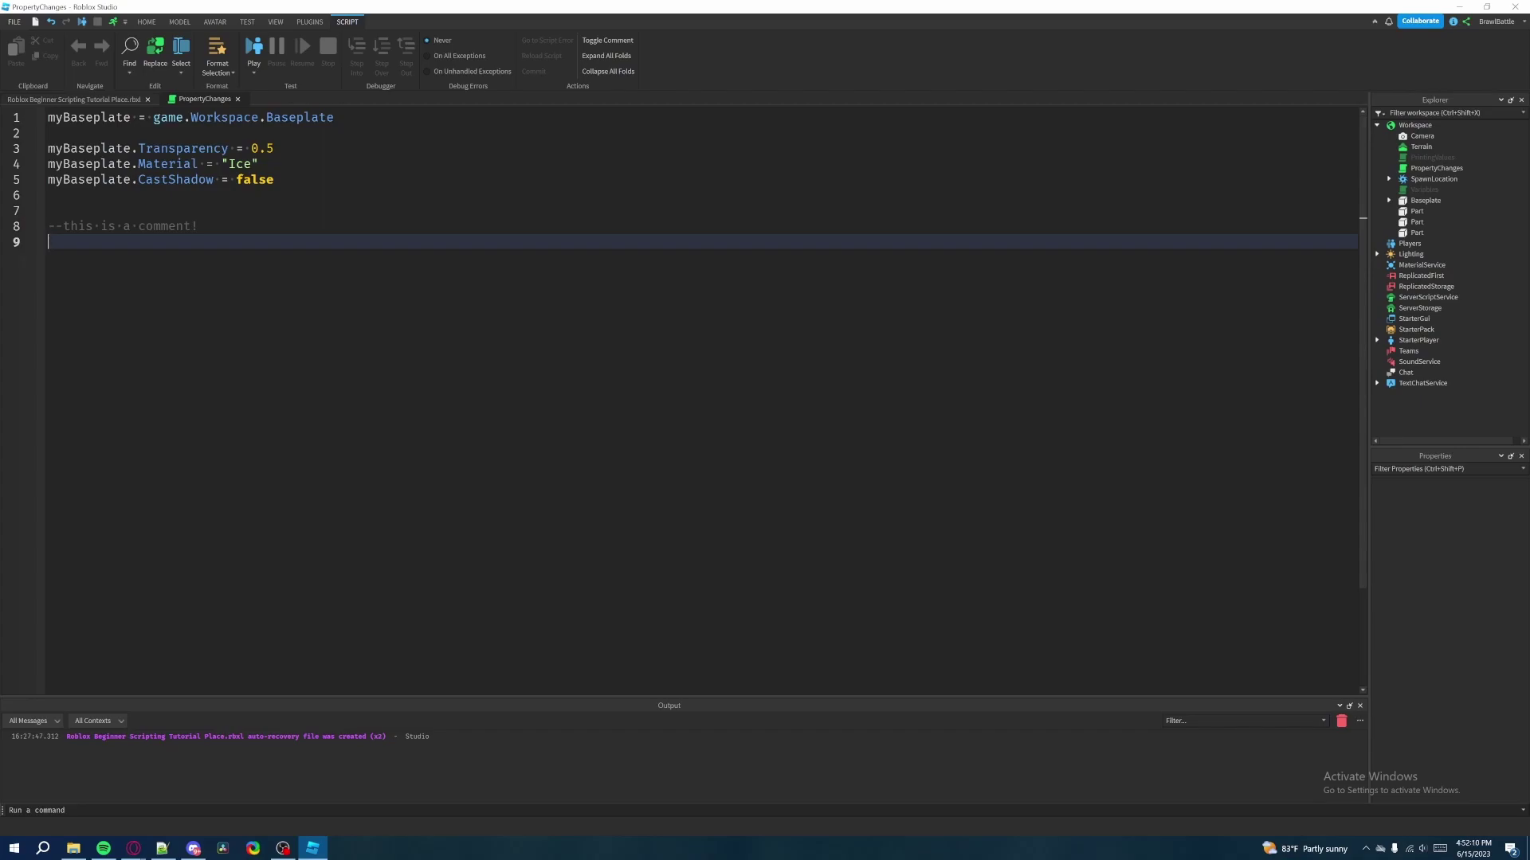
{"action": "type", "text": "print("}
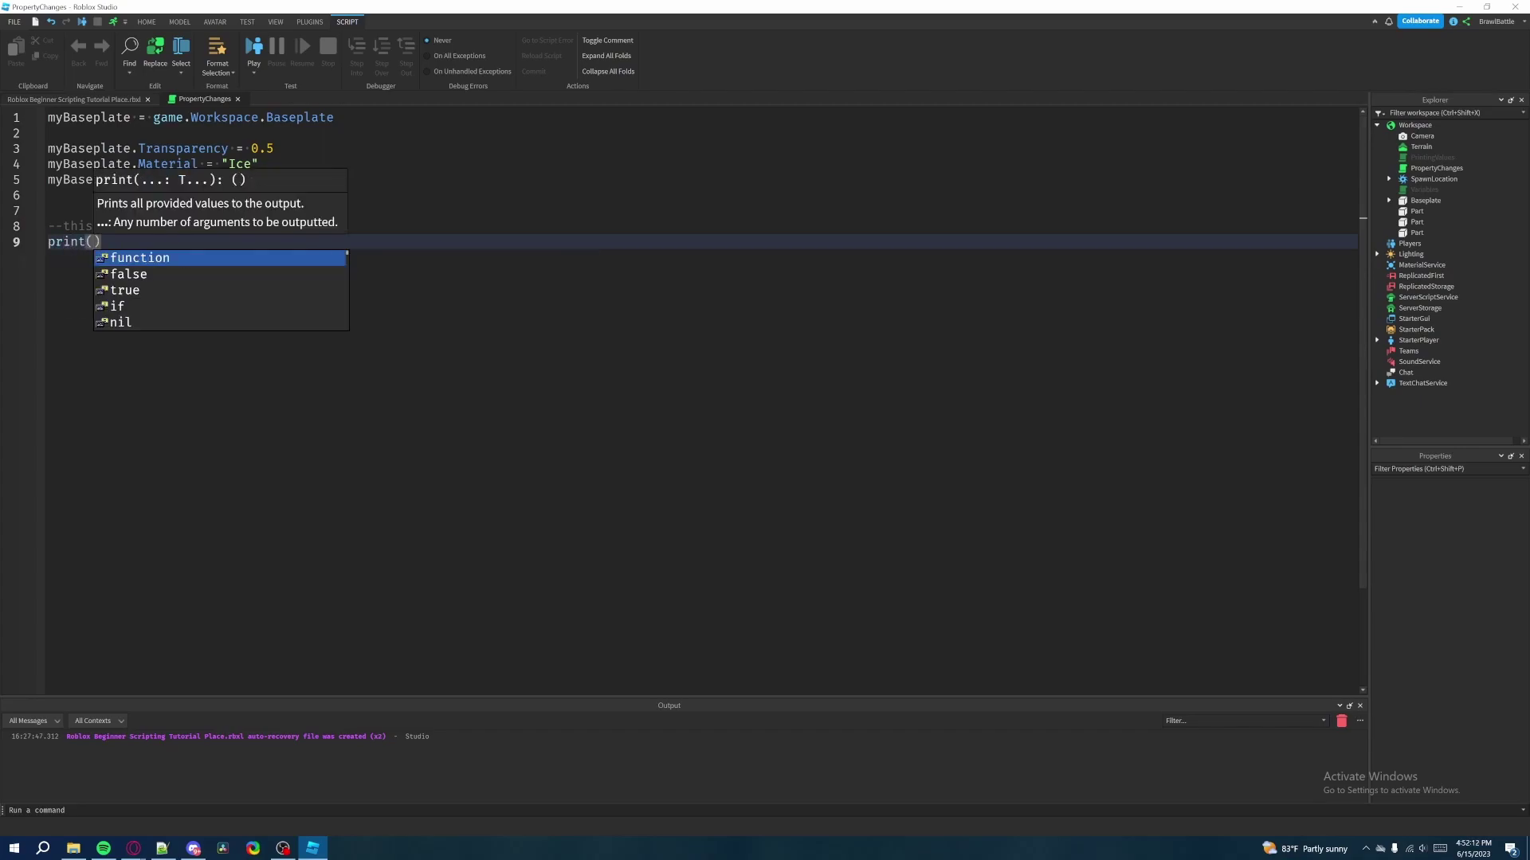
{"action": "type", "text": "\"this is a comment!"}
Playtest to confirm 'this is a comment!' prints, then stop and return to line 9.
{"action": "left_click", "coordinate": [95, 98]}
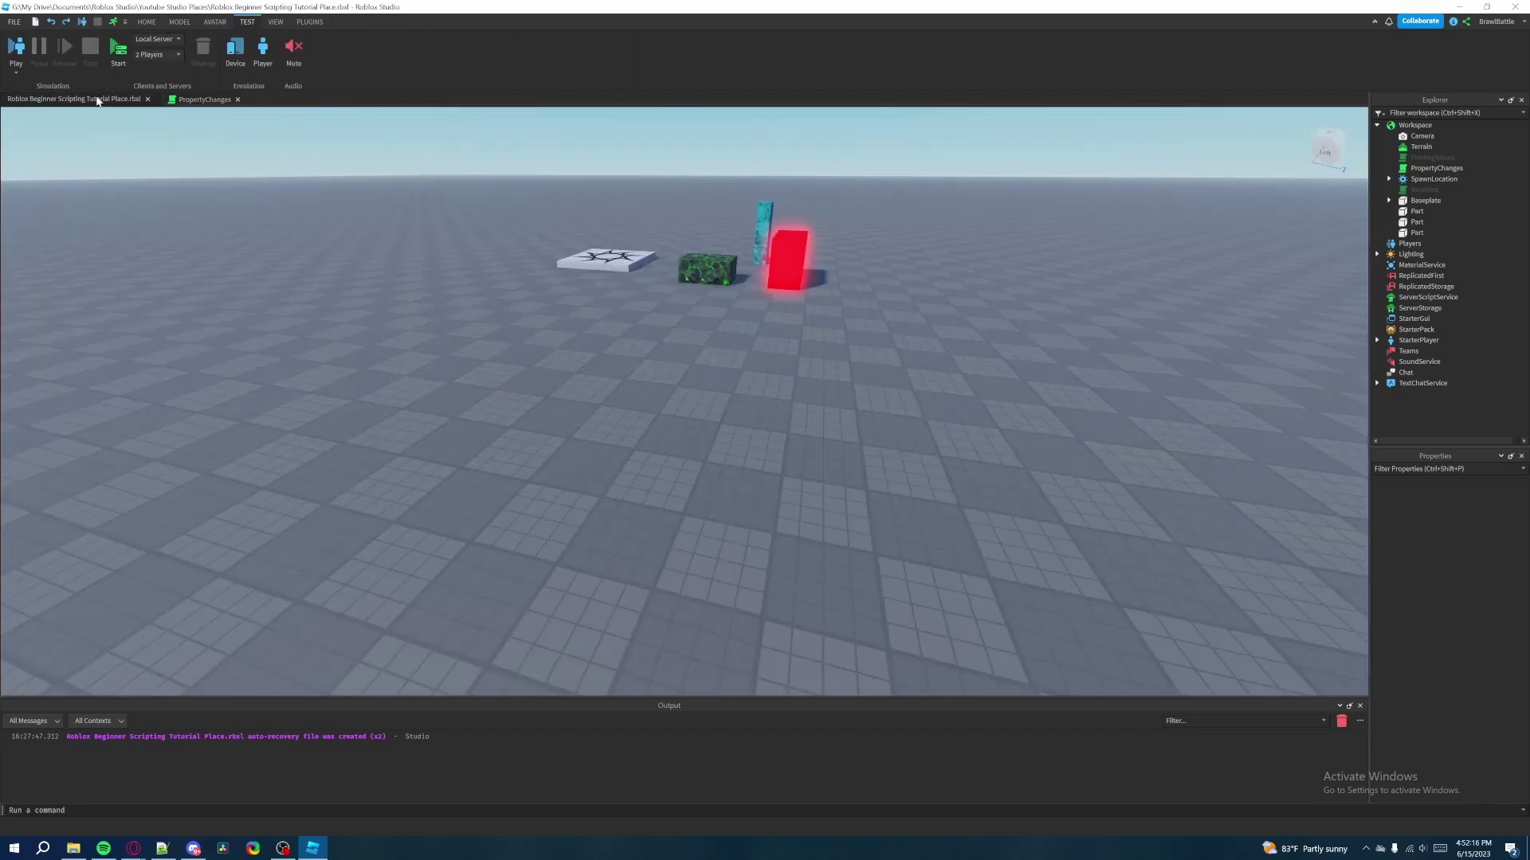
{"action": "left_click", "coordinate": [19, 49]}
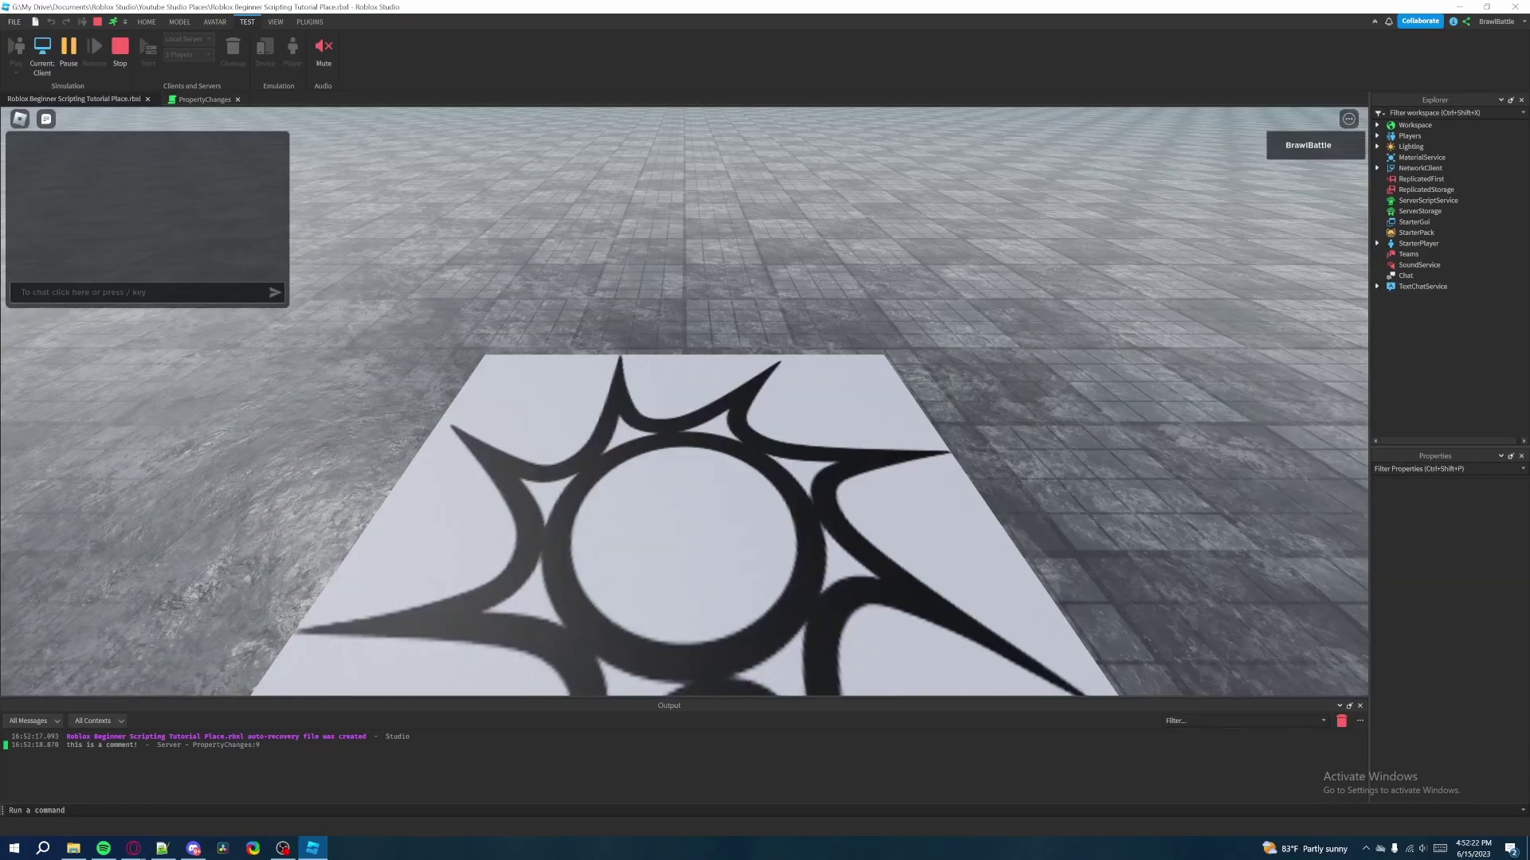
{"action": "left_click", "coordinate": [222, 744]}
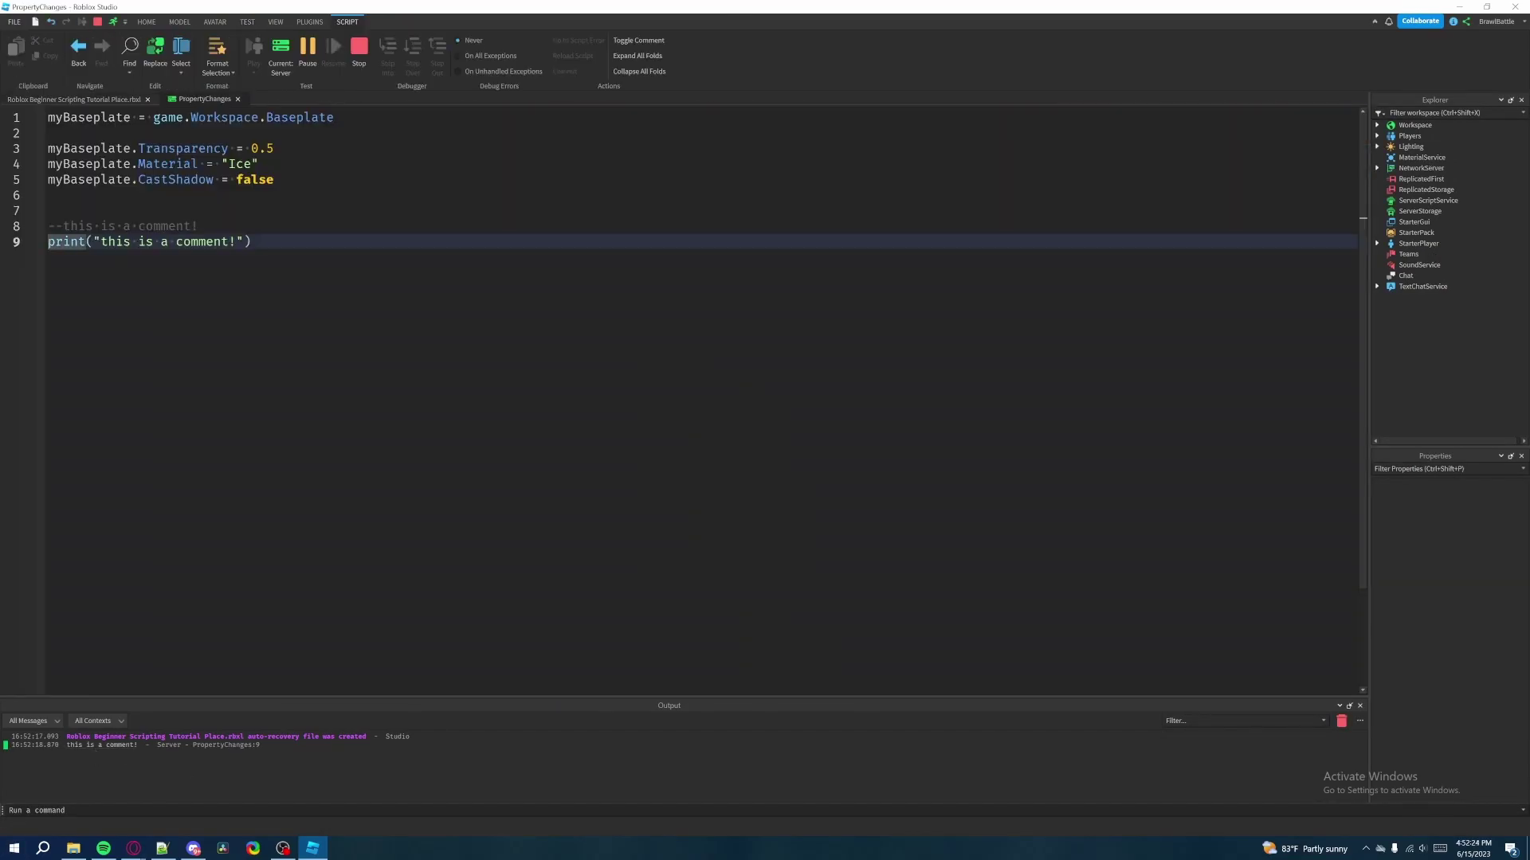
{"action": "left_click", "coordinate": [360, 54]}
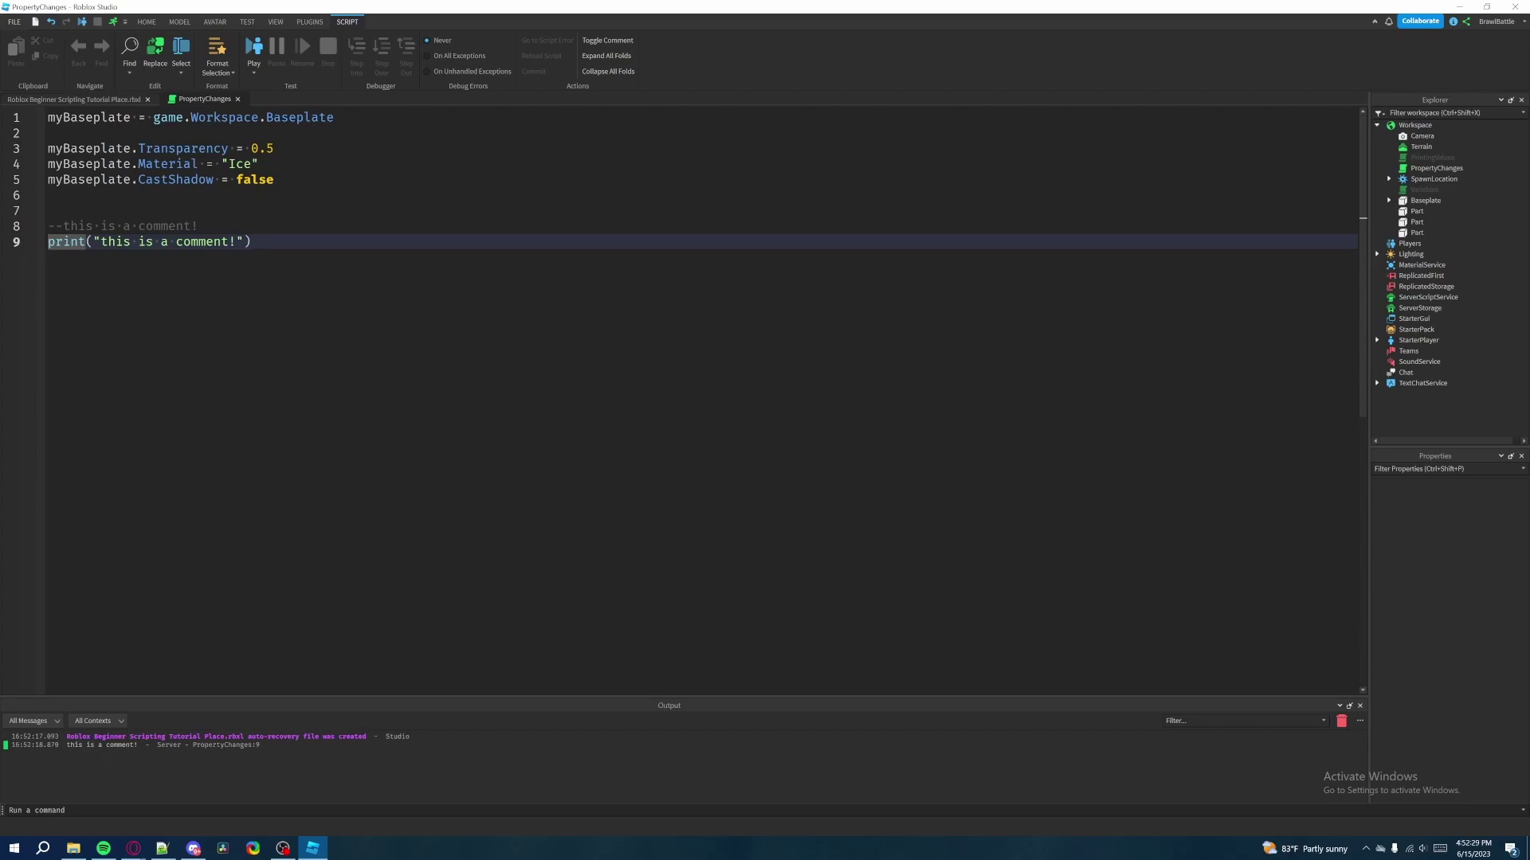
{"action": "left_click", "coordinate": [93, 242]}
{"action": "left_click", "coordinate": [47, 242]}
{"action": "type", "text": "--"}
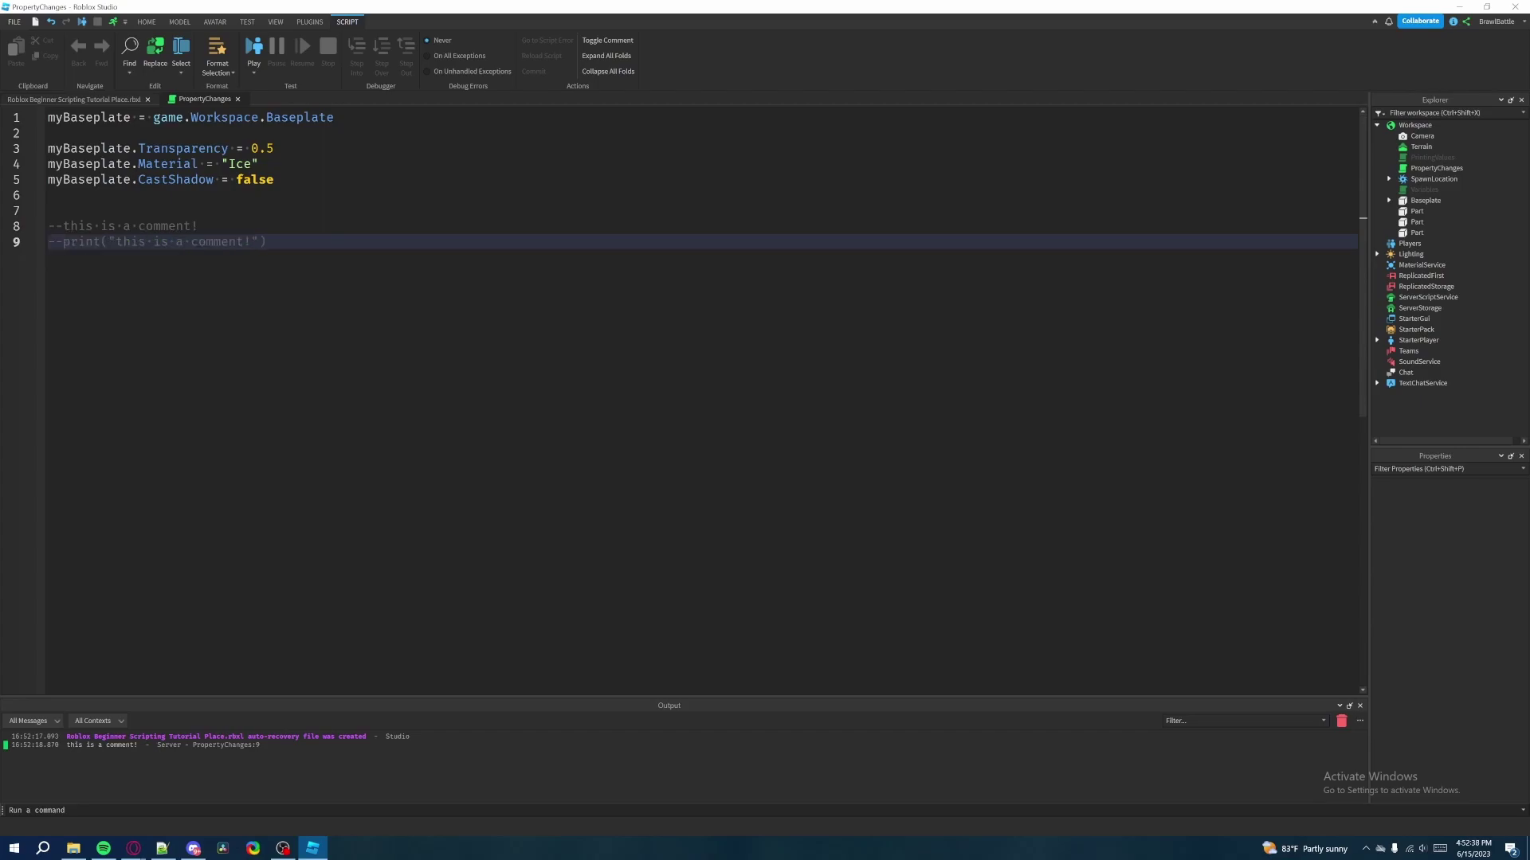
{"action": "left_click_drag", "start_coordinate": [266, 242], "coordinate": [48, 241]}
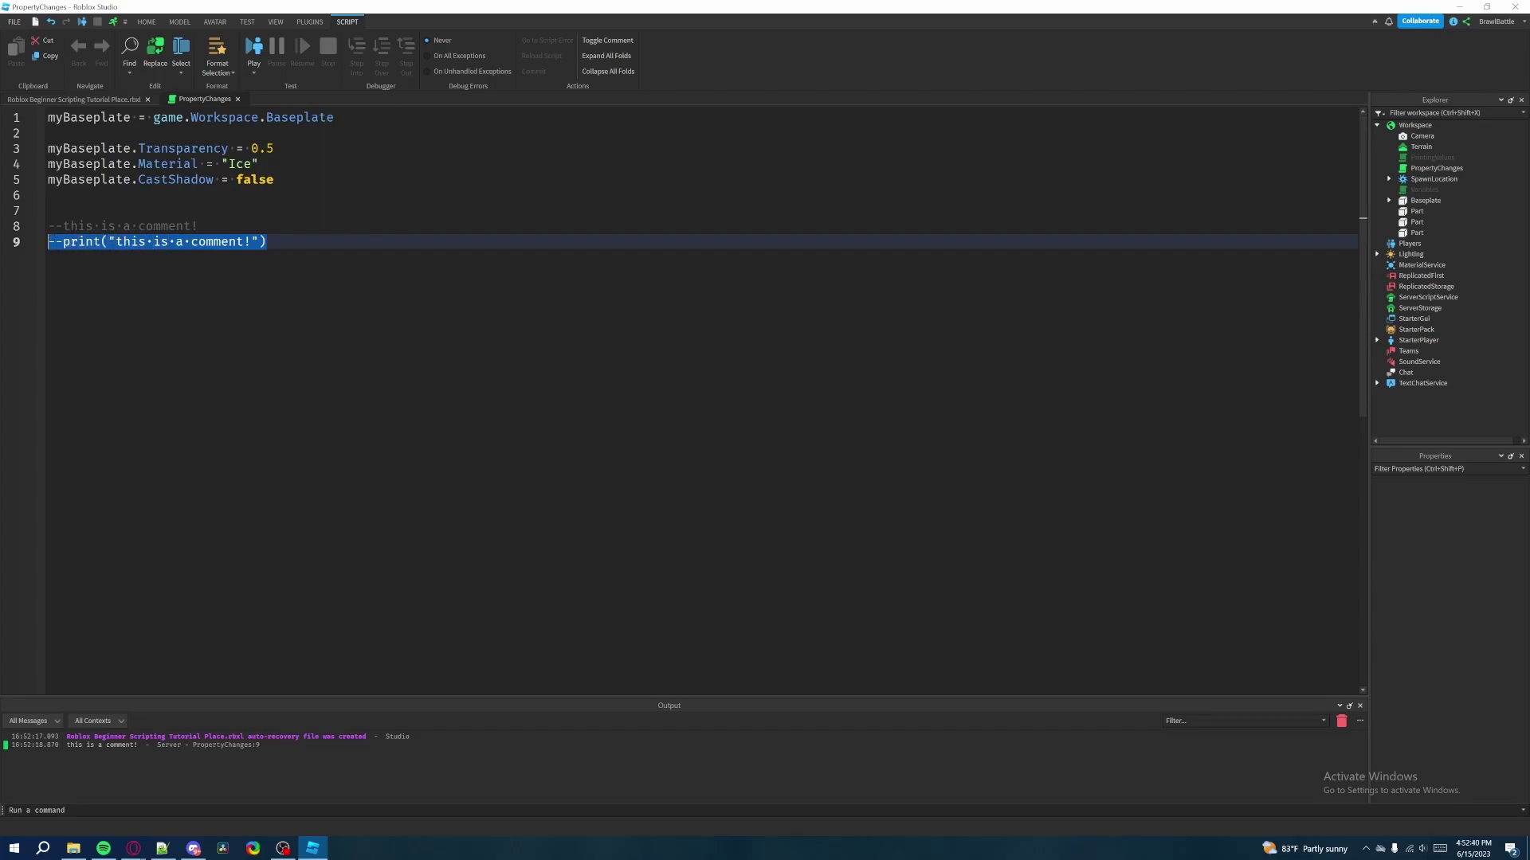
{"action": "left_click", "coordinate": [121, 98]}
{"action": "key", "text": "F5"}
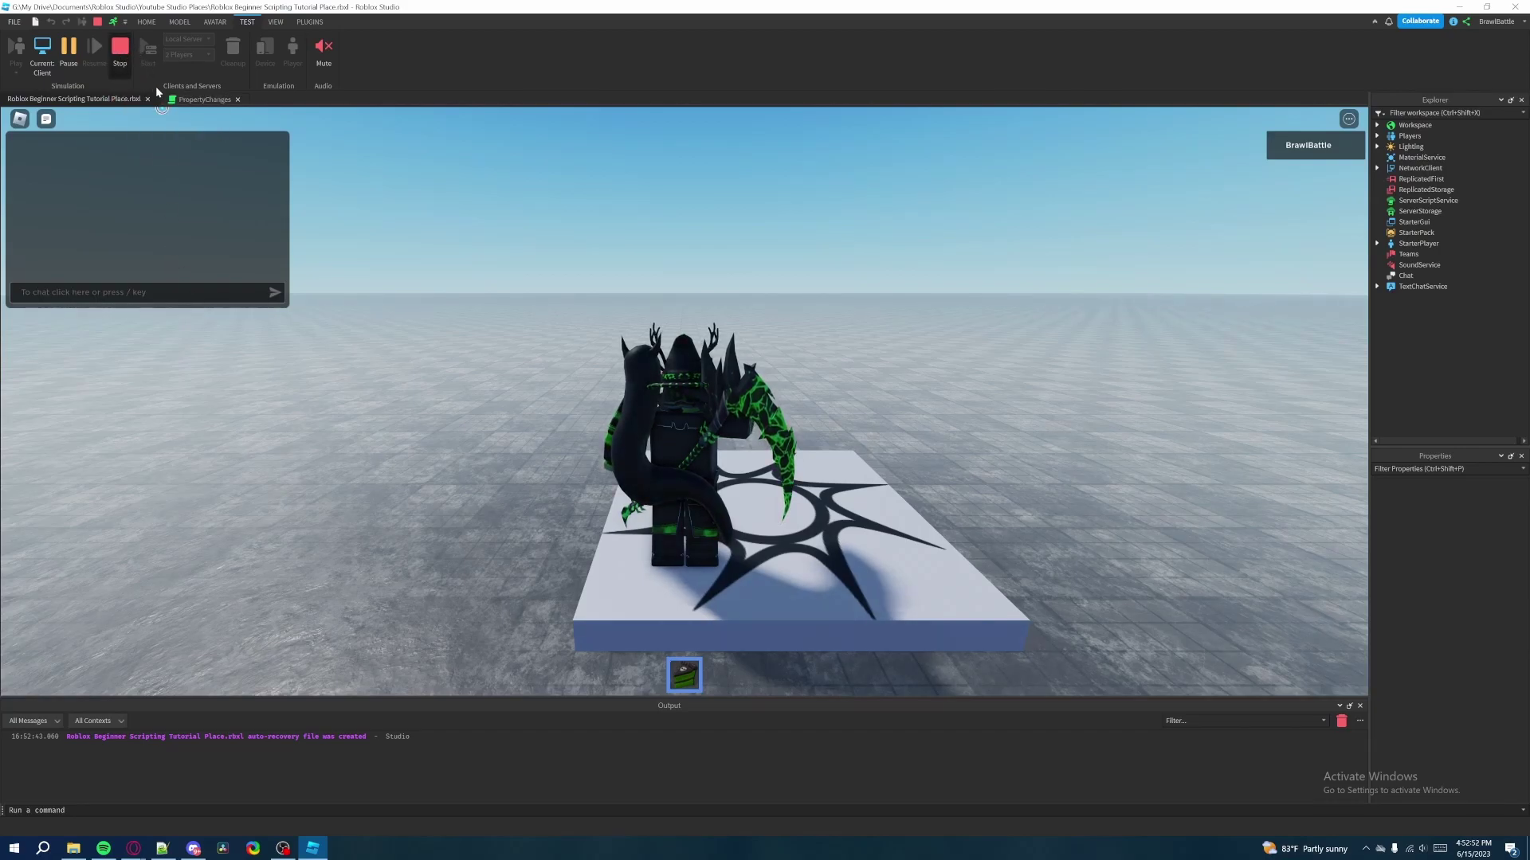
{"action": "key", "text": "shift+F5"}
{"action": "left_click", "coordinate": [197, 99]}
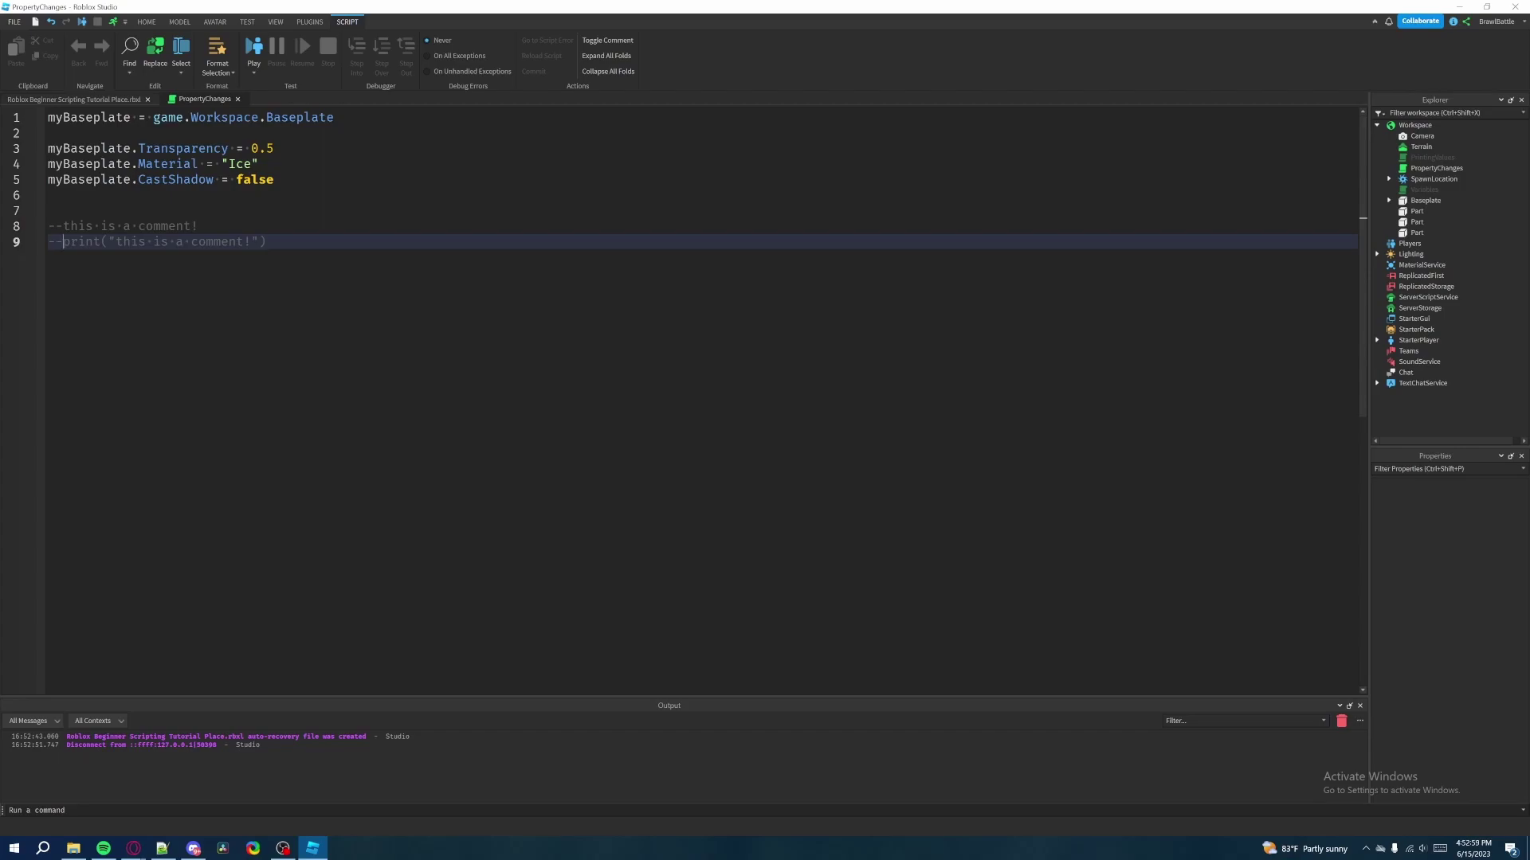
{"action": "key", "text": "BackSpace"}
{"action": "key", "text": "BackSpace"}
{"action": "key", "text": "ctrl+slash"}
Copy the print("this is a comment!") statement from line 9.
{"action": "left_click_drag", "start_coordinate": [266, 241], "coordinate": [62, 241]}
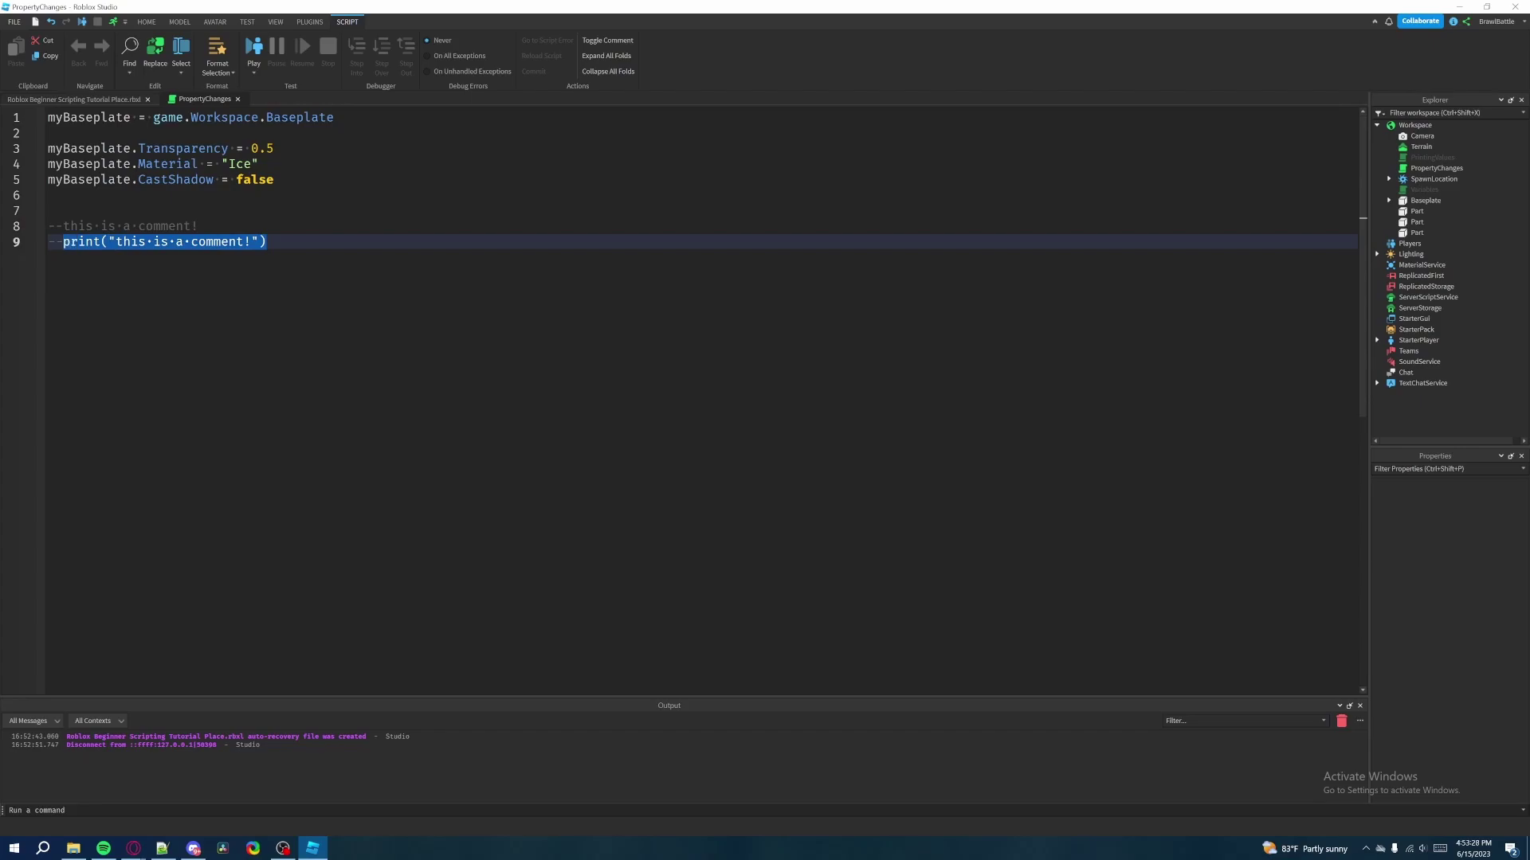
{"action": "right_click", "coordinate": [141, 245]}
{"action": "left_click", "coordinate": [174, 293]}
{"action": "key", "text": "ctrl+slash"}
Paste copies of the print line onto lines 10, 11 and 12.
{"action": "key", "text": "Return"}
{"action": "right_click", "coordinate": [110, 256]}
{"action": "left_click", "coordinate": [156, 335]}
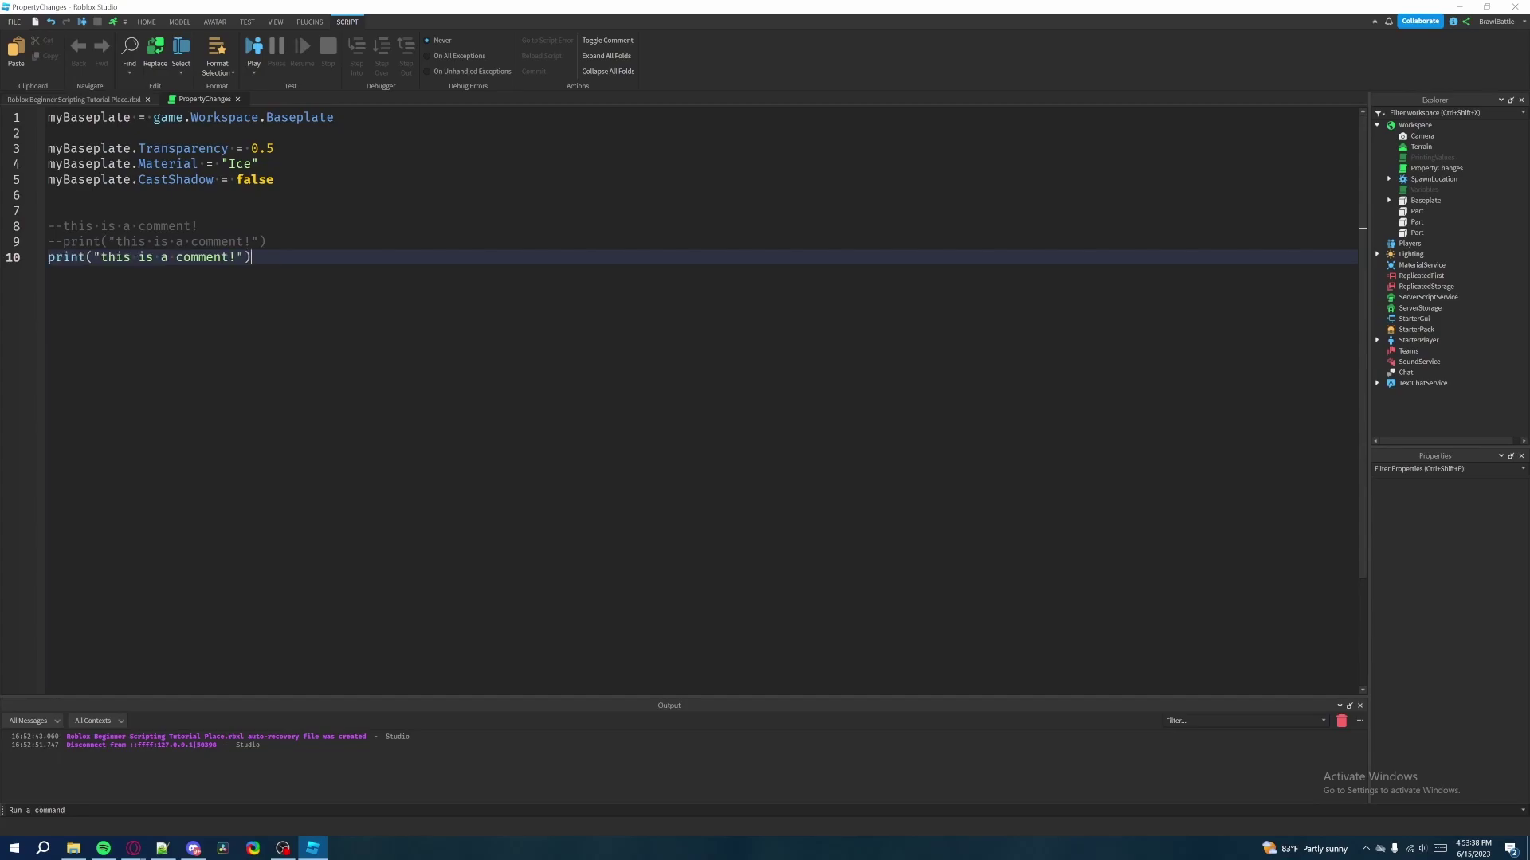
{"action": "key", "text": "Return"}
{"action": "right_click", "coordinate": [254, 346]}
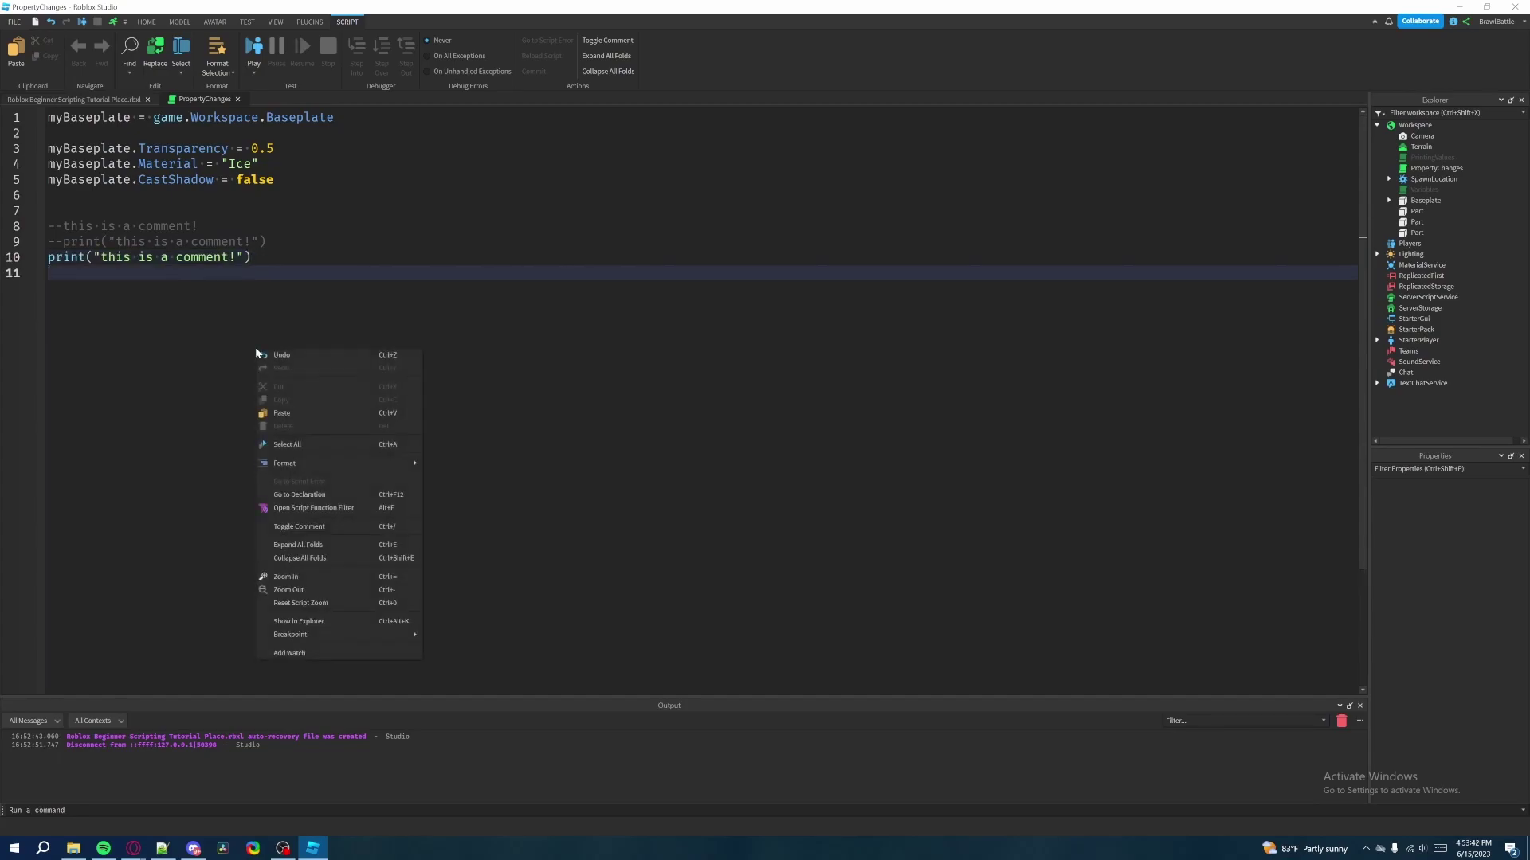
{"action": "left_click", "coordinate": [295, 410]}
{"action": "key", "text": "Return"}
{"action": "right_click", "coordinate": [365, 347]}
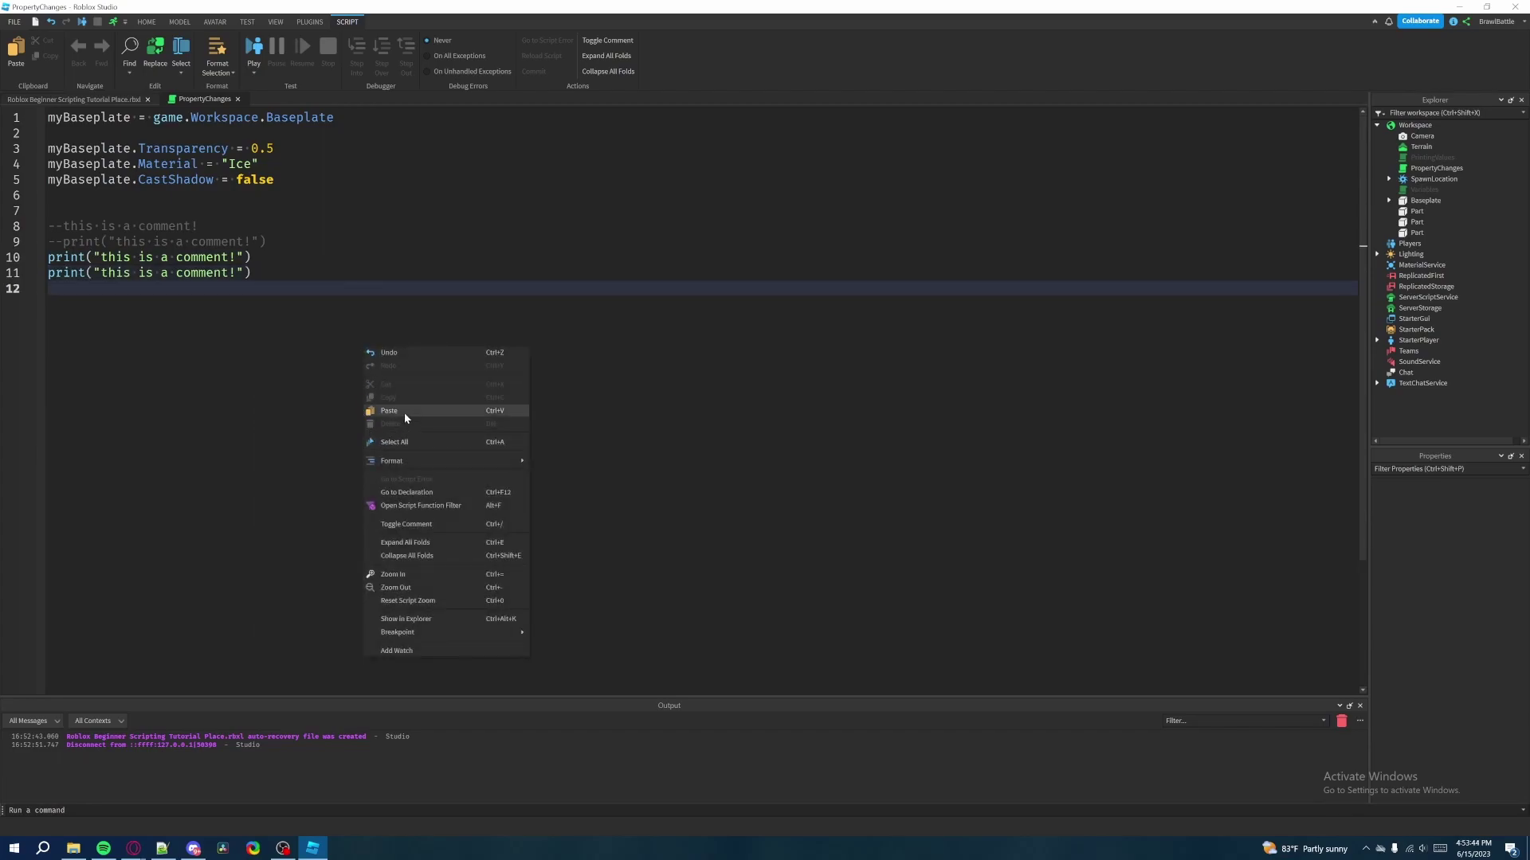
{"action": "left_click", "coordinate": [405, 409]}
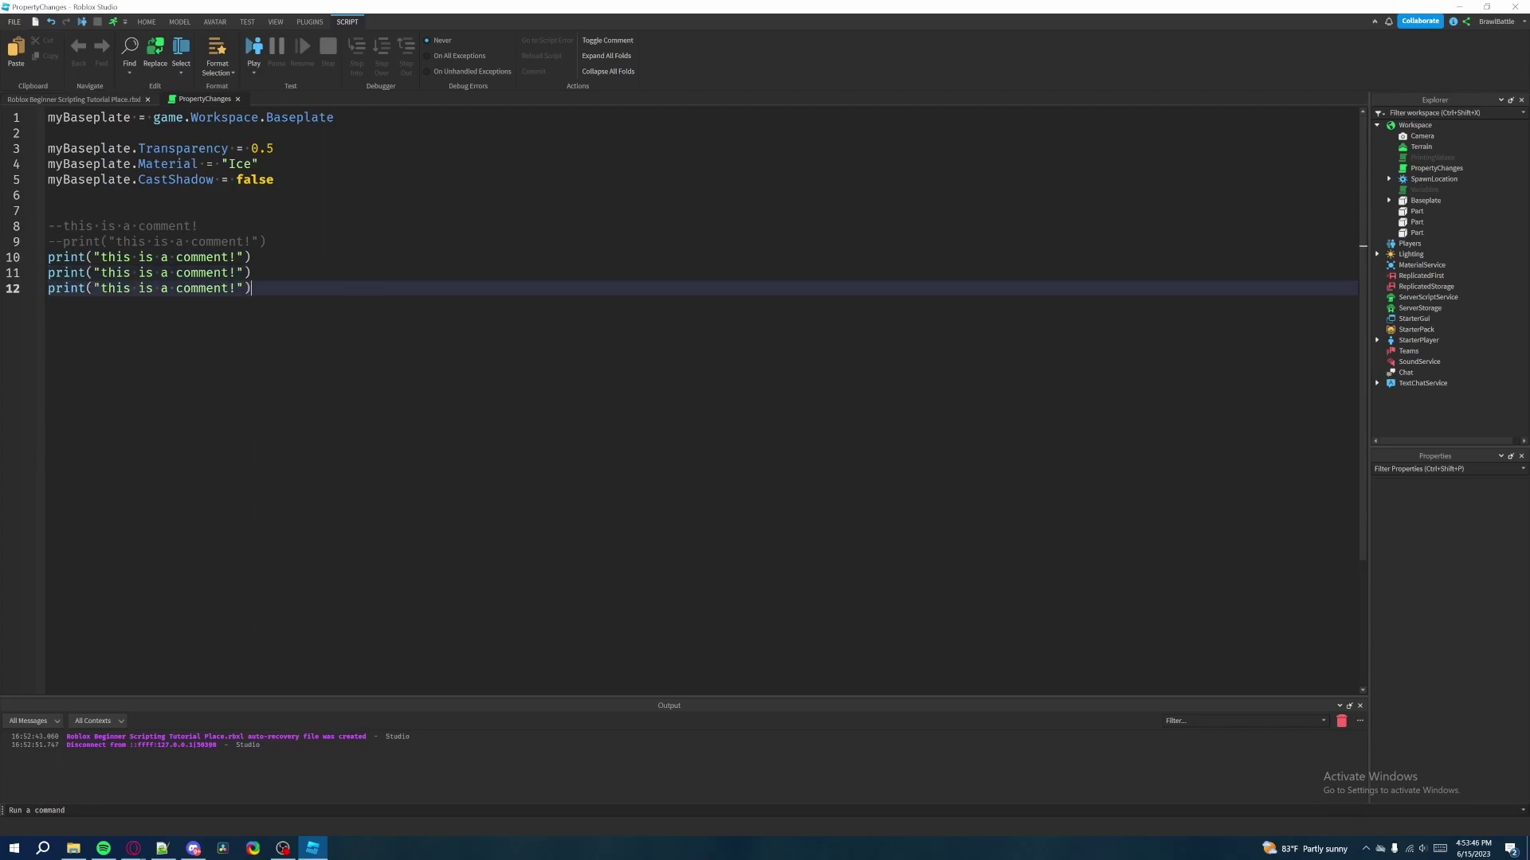
Paste further copies of the print line onto lines 13 through 16.
{"action": "key", "text": "Return"}
{"action": "key", "text": "ctrl+v"}
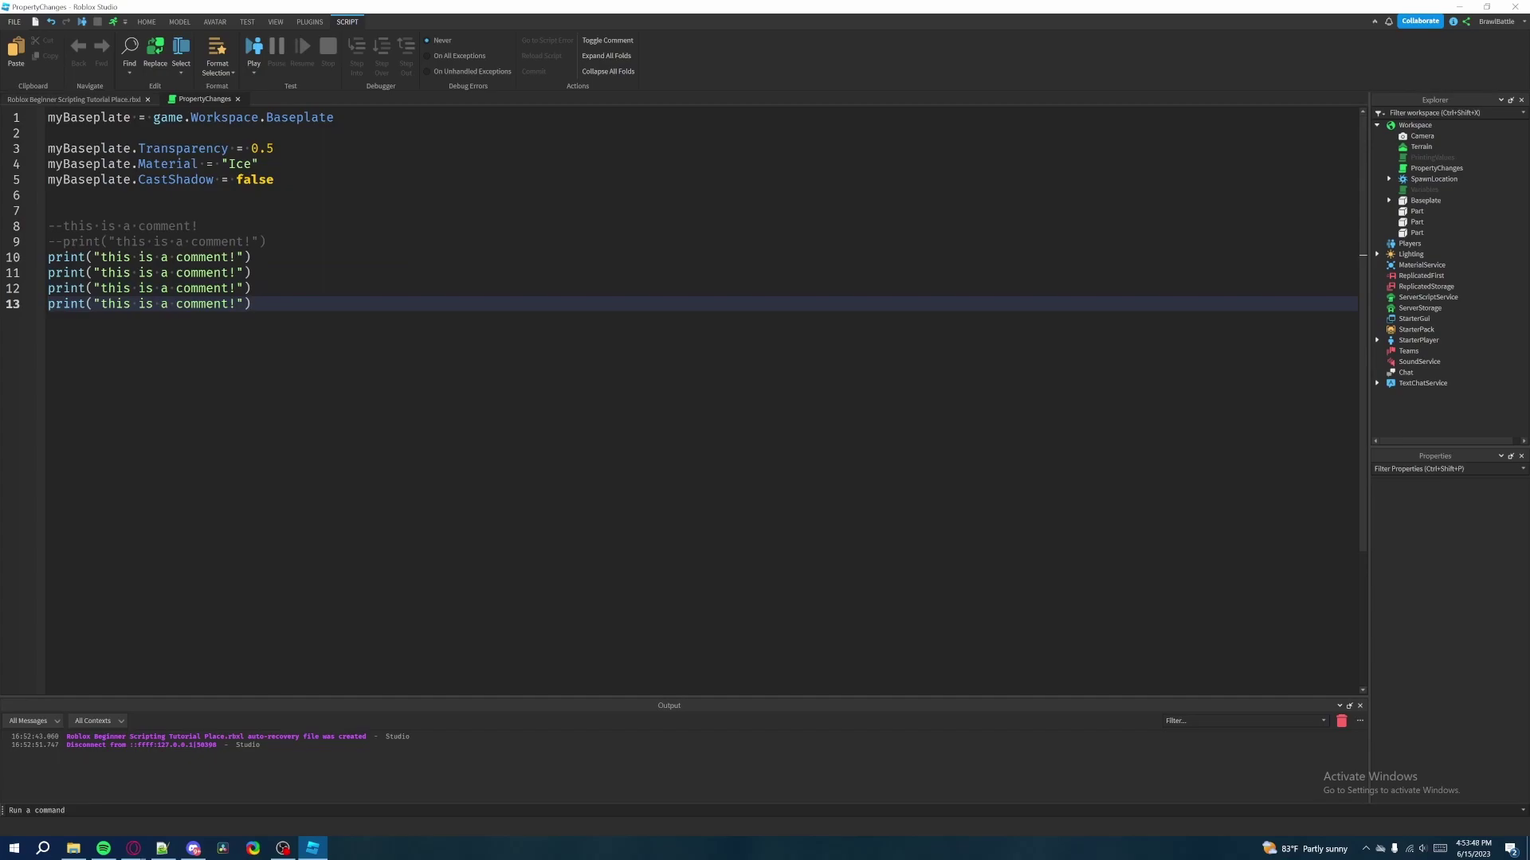
{"action": "key", "text": "Return"}
{"action": "key", "text": "ctrl+v"}
{"action": "key", "text": "Return"}
{"action": "key", "text": "ctrl+v"}
{"action": "key", "text": "Return"}
{"action": "key", "text": "ctrl+v"}
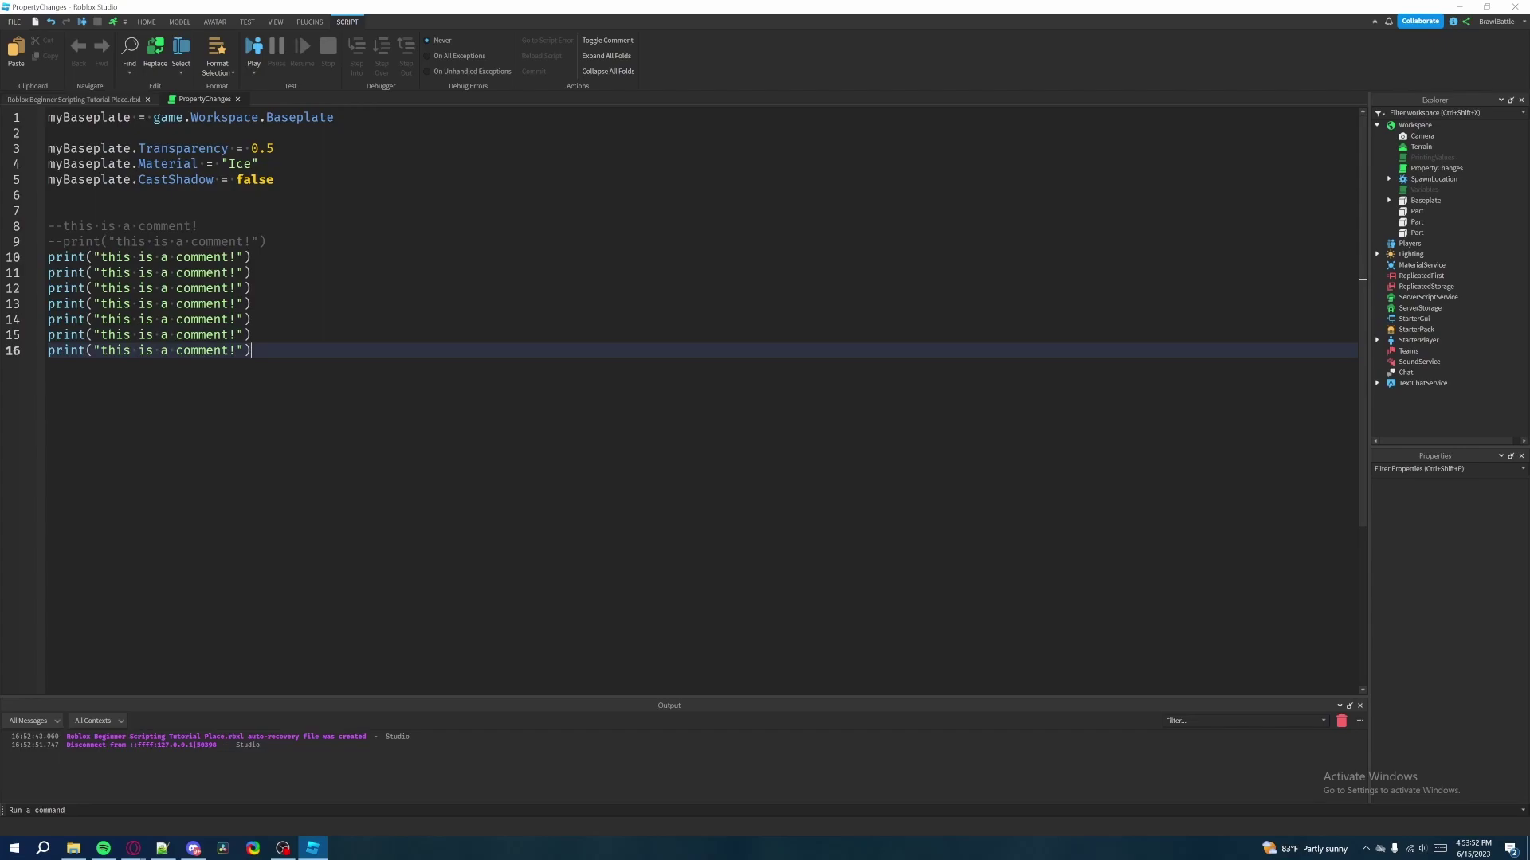
Delete the comment dashes from line 9 and check lines 9–16.
{"action": "left_click", "coordinate": [57, 242]}
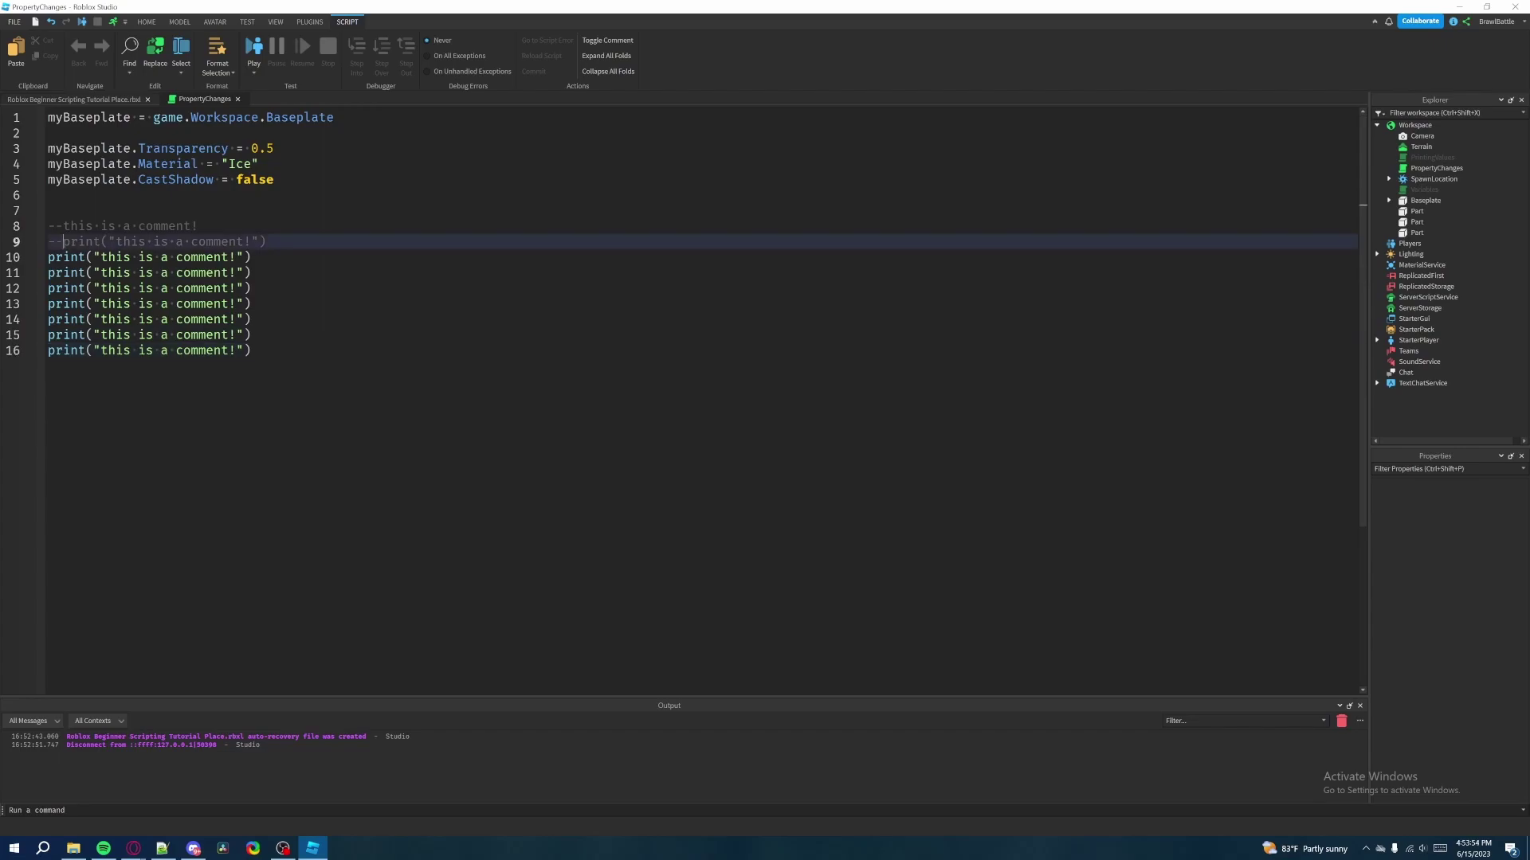
{"action": "key", "text": "Delete"}
{"action": "key", "text": "Delete"}
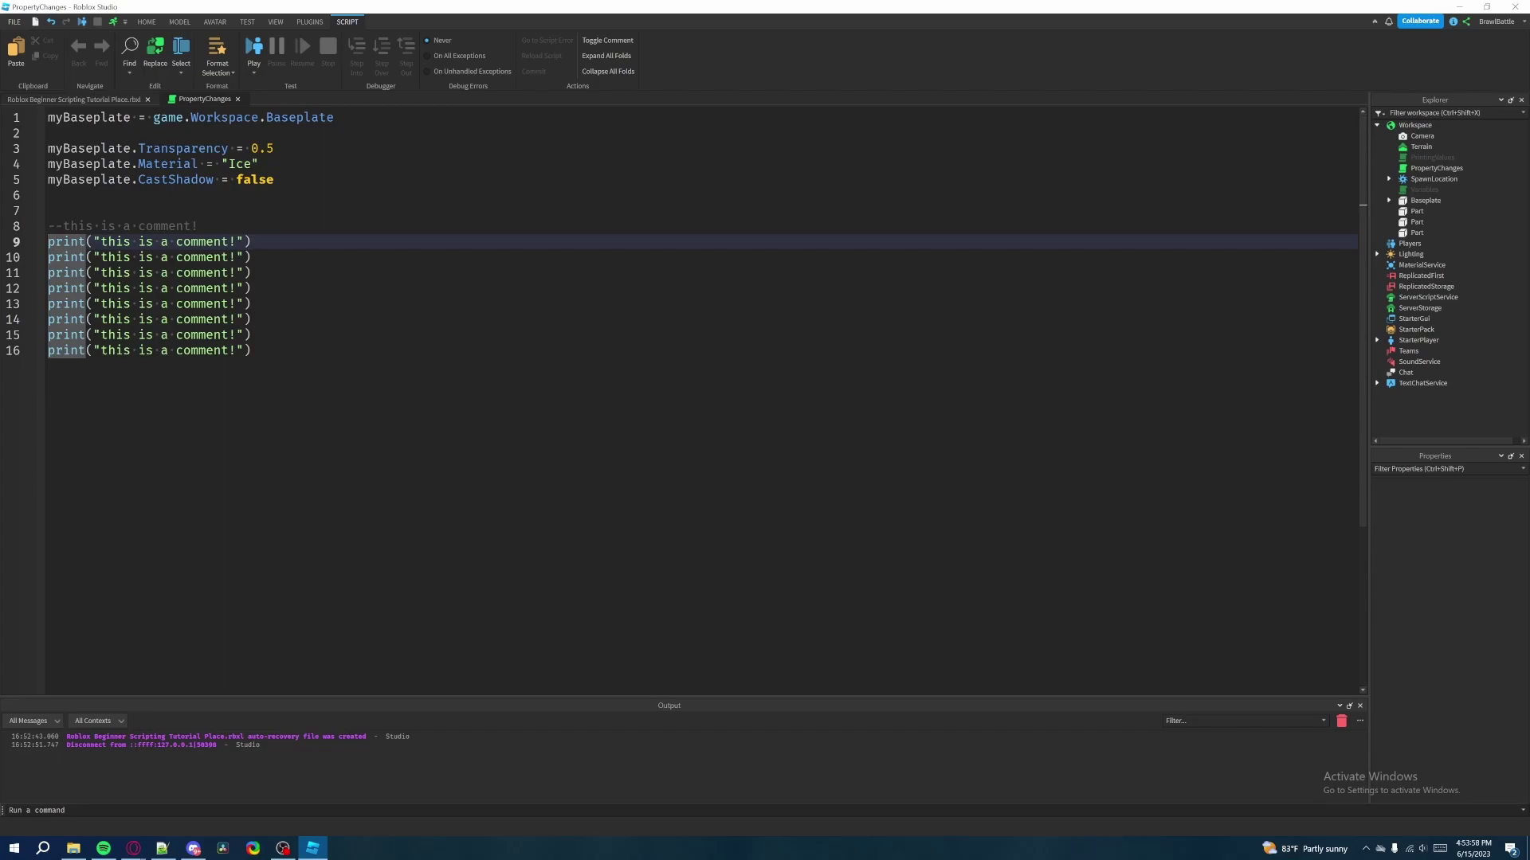
{"action": "left_click_drag", "start_coordinate": [48, 241], "coordinate": [253, 350]}
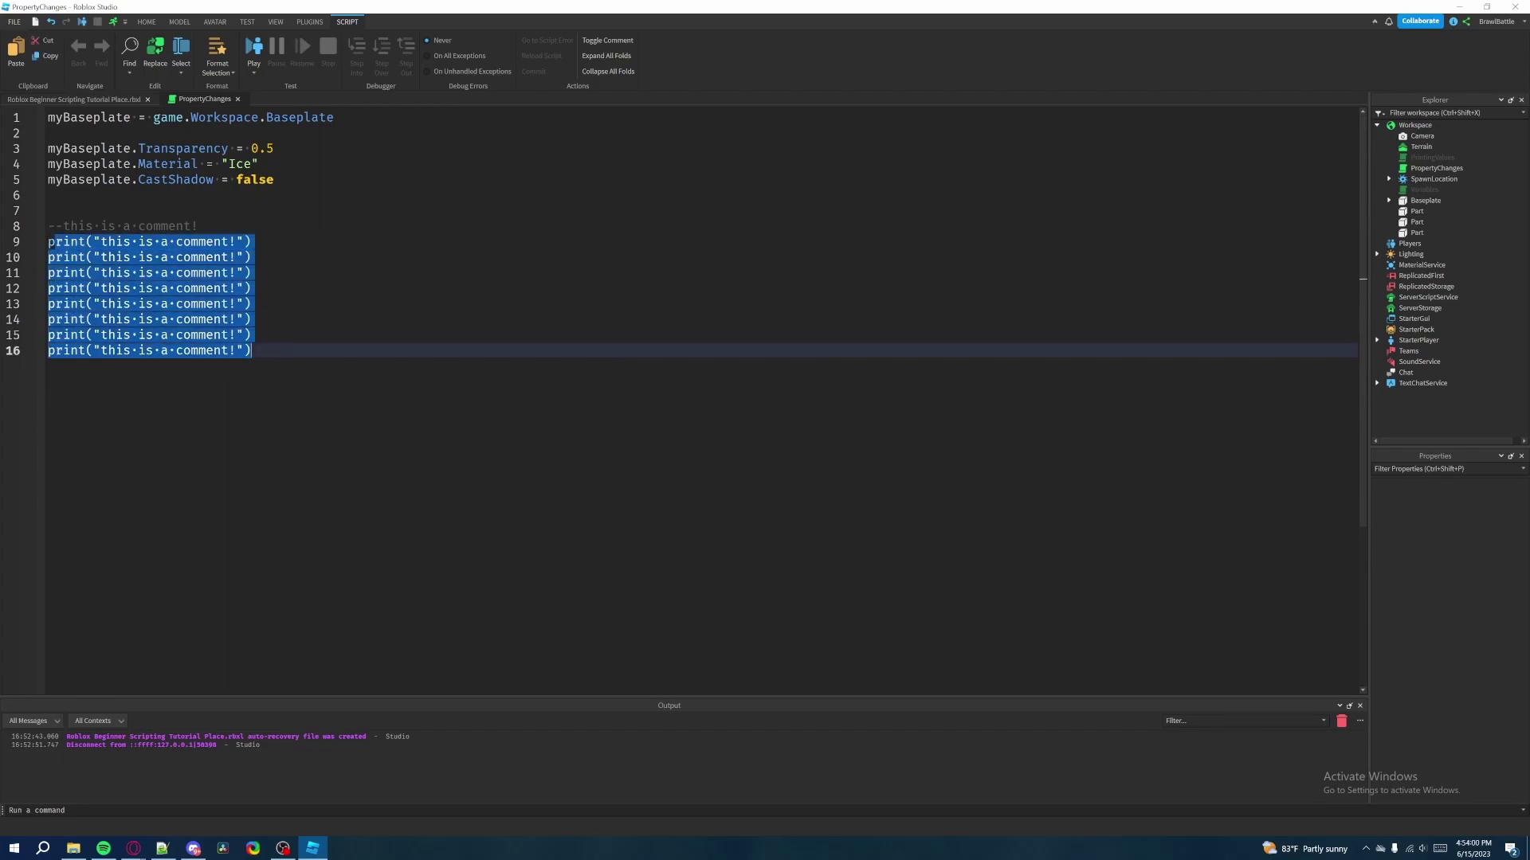
{"action": "left_click", "coordinate": [49, 241]}
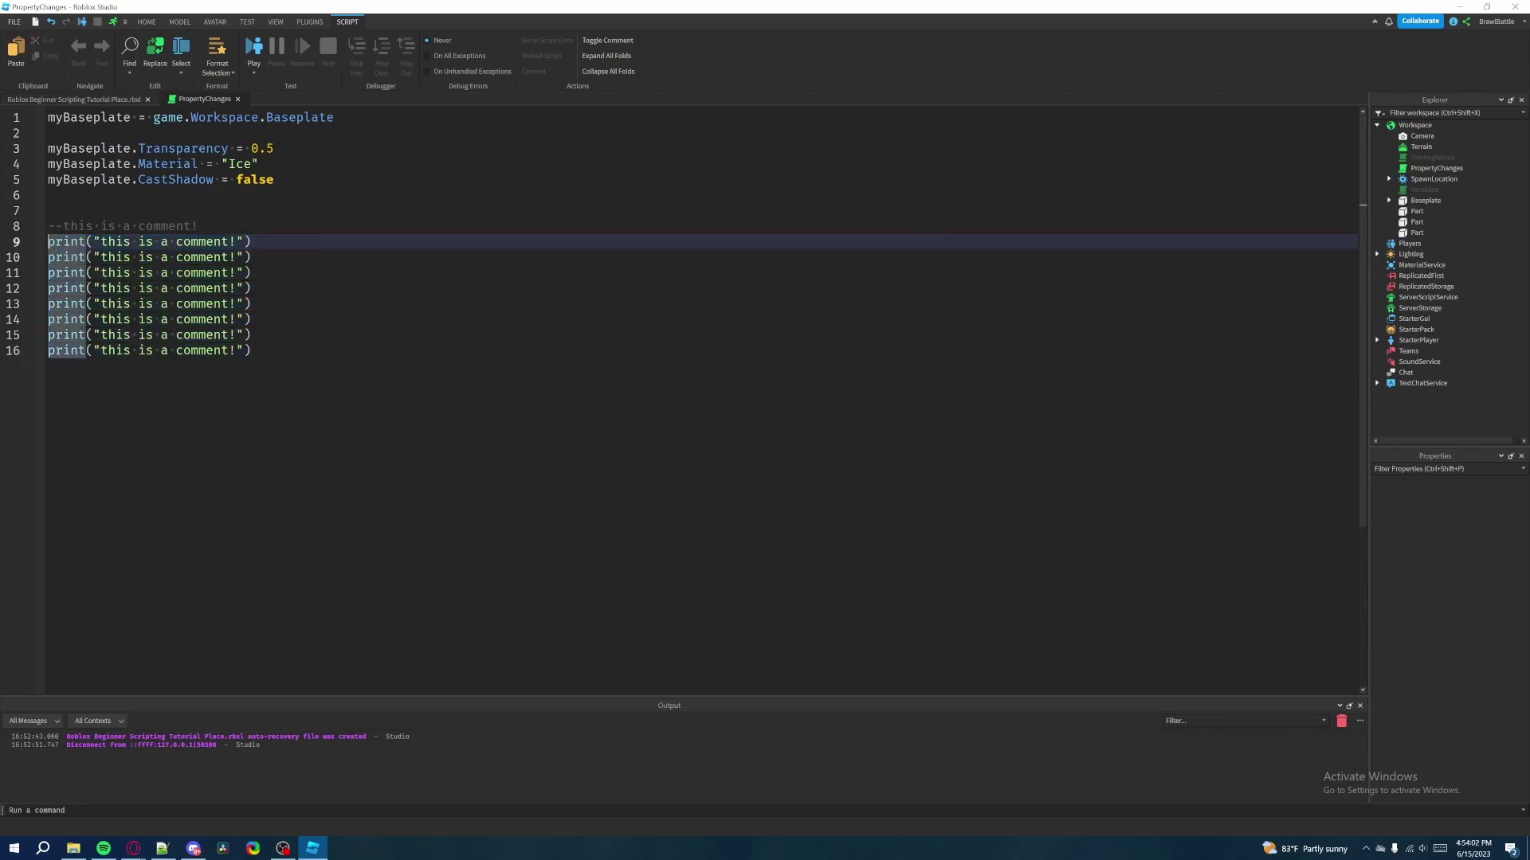
Comment out print lines 9, 10, 11 and 12 with Ctrl+/.
{"action": "key", "text": "ctrl+slash"}
{"action": "key", "text": "Down"}
{"action": "key", "text": "ctrl+slash"}
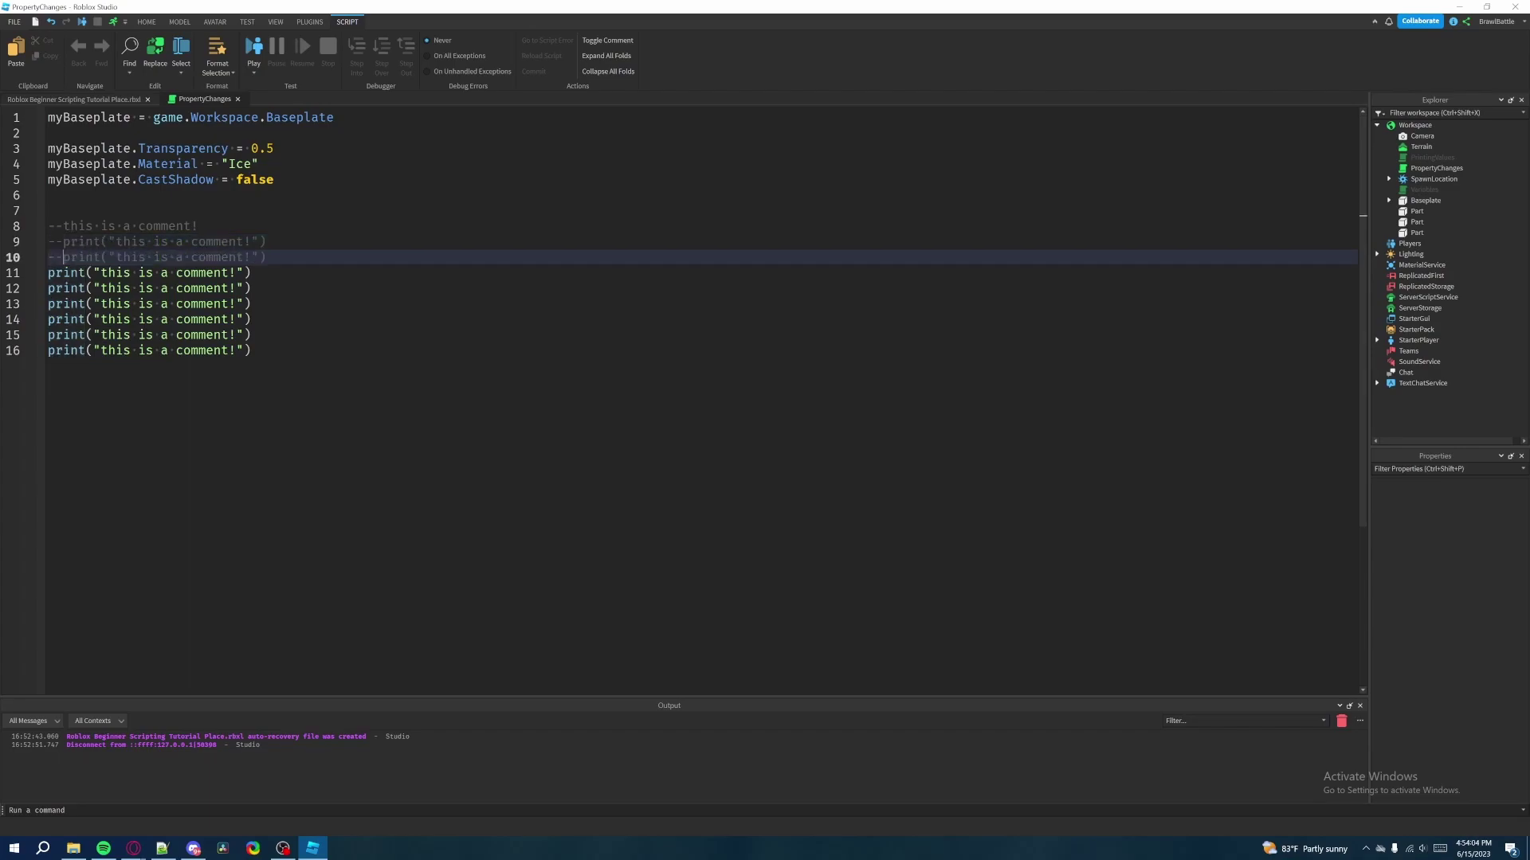
{"action": "key", "text": "Down"}
{"action": "key", "text": "ctrl+slash"}
{"action": "key", "text": "Down"}
{"action": "key", "text": "ctrl+slash"}
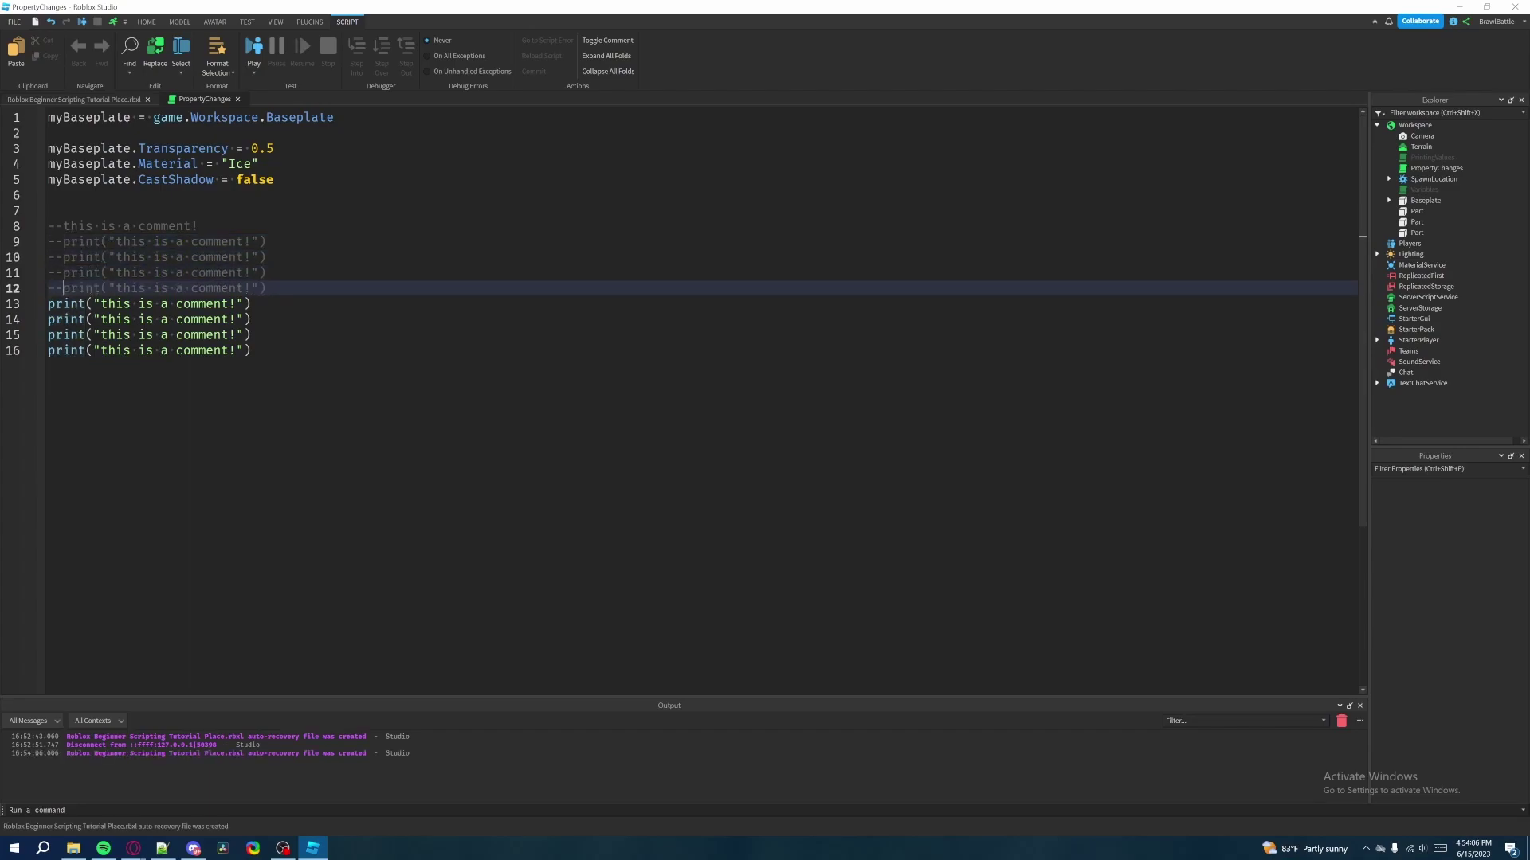
Toggle the comments back off lines 12, 11, 10 and 9.
{"action": "key", "text": "ctrl+slash"}
{"action": "key", "text": "Up"}
{"action": "key", "text": "ctrl+slash"}
{"action": "key", "text": "Up"}
{"action": "key", "text": "ctrl+slash"}
{"action": "double_click", "coordinate": [81, 242]}
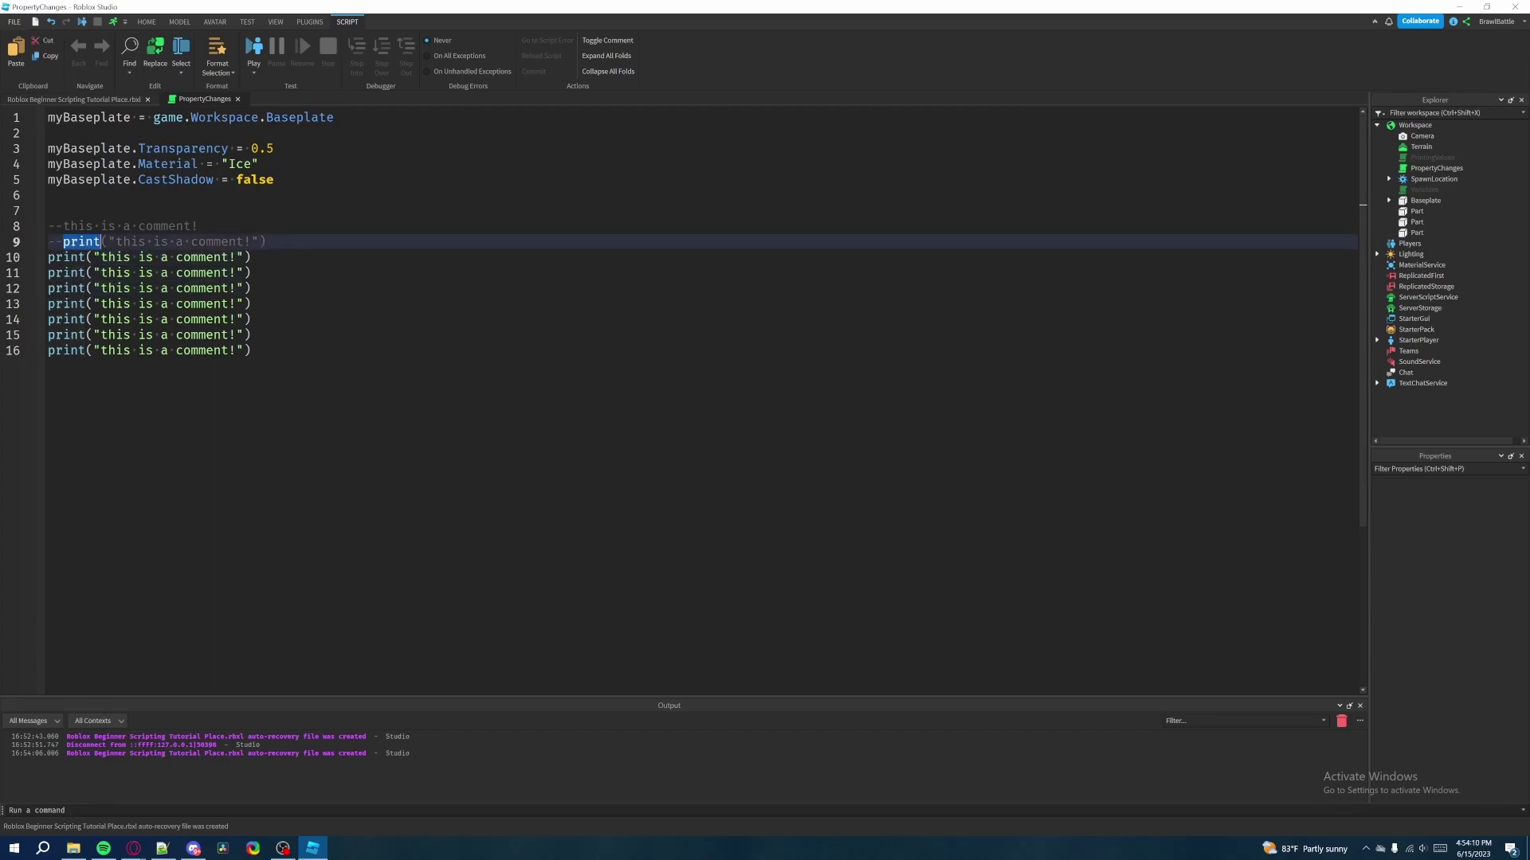
{"action": "key", "text": "ctrl+slash"}
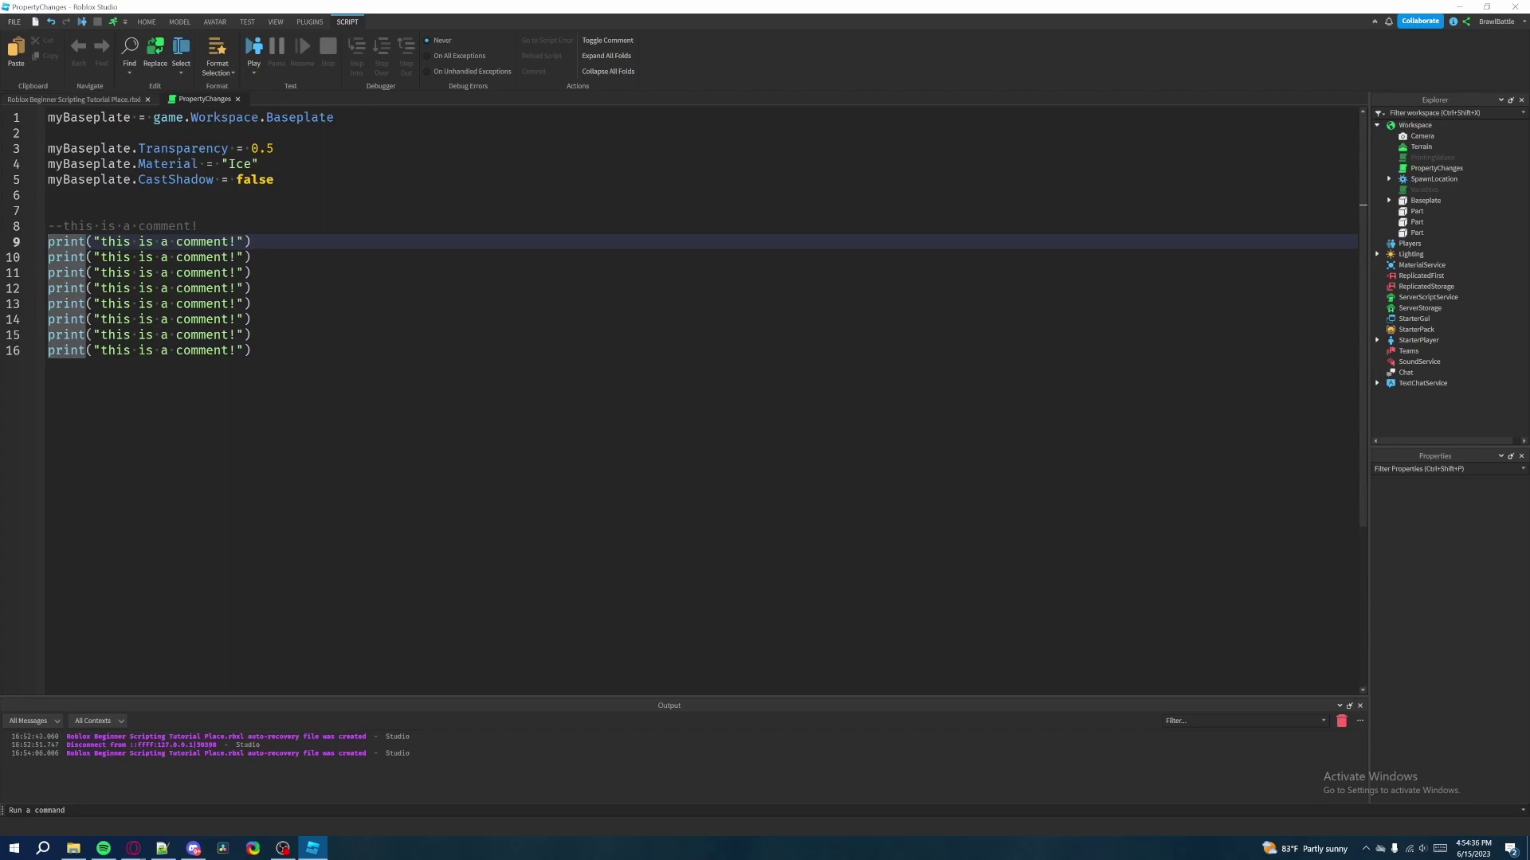
{"action": "type", "text": "--"}
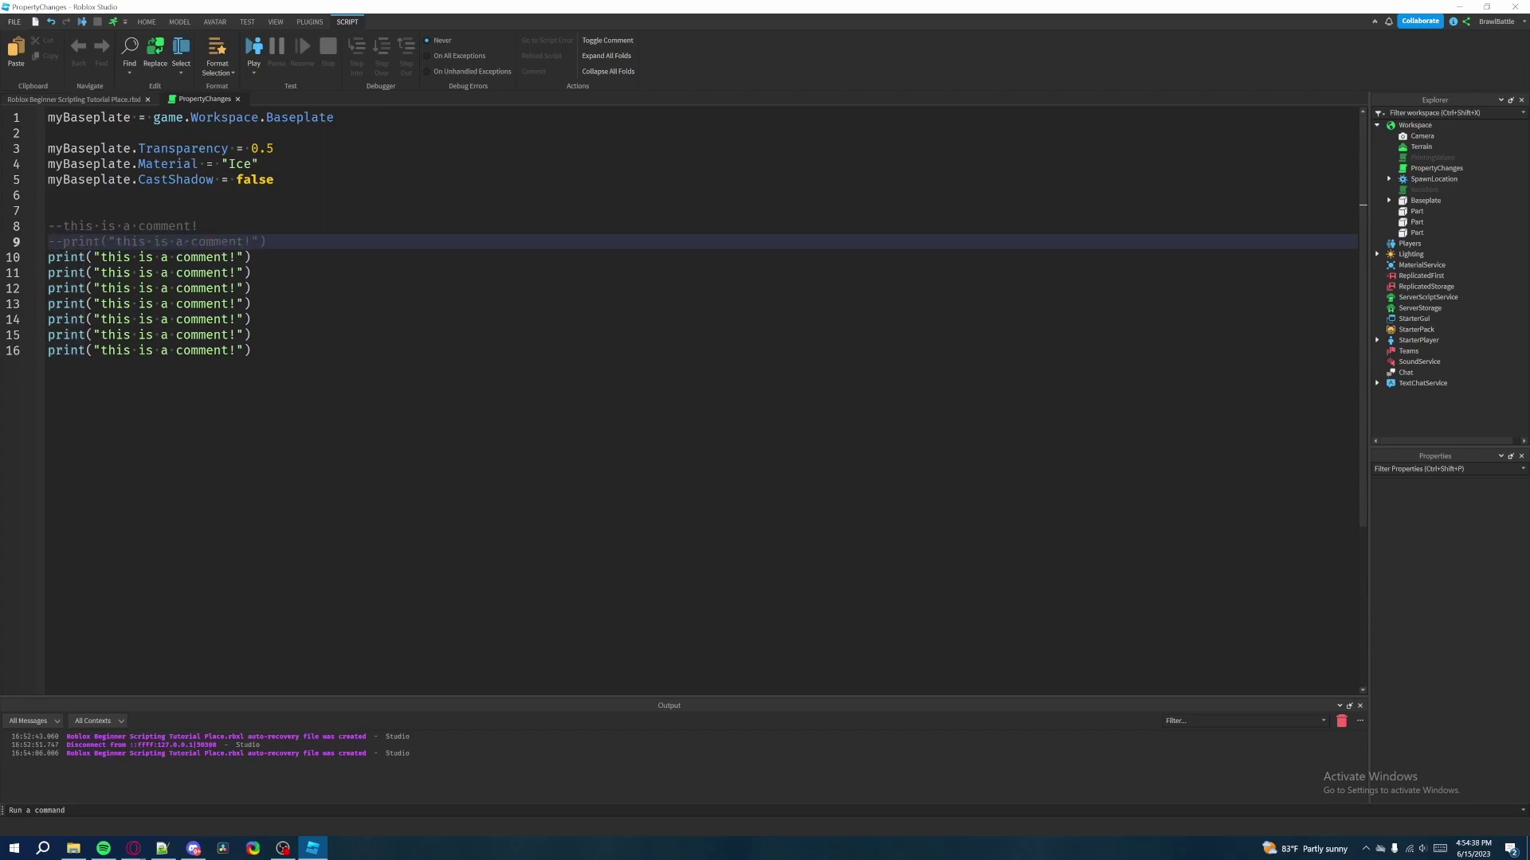
Wrap lines 9–16 in a block comment: --[[ on line 9, ]] ending line 16.
{"action": "double_click", "coordinate": [54, 226]}
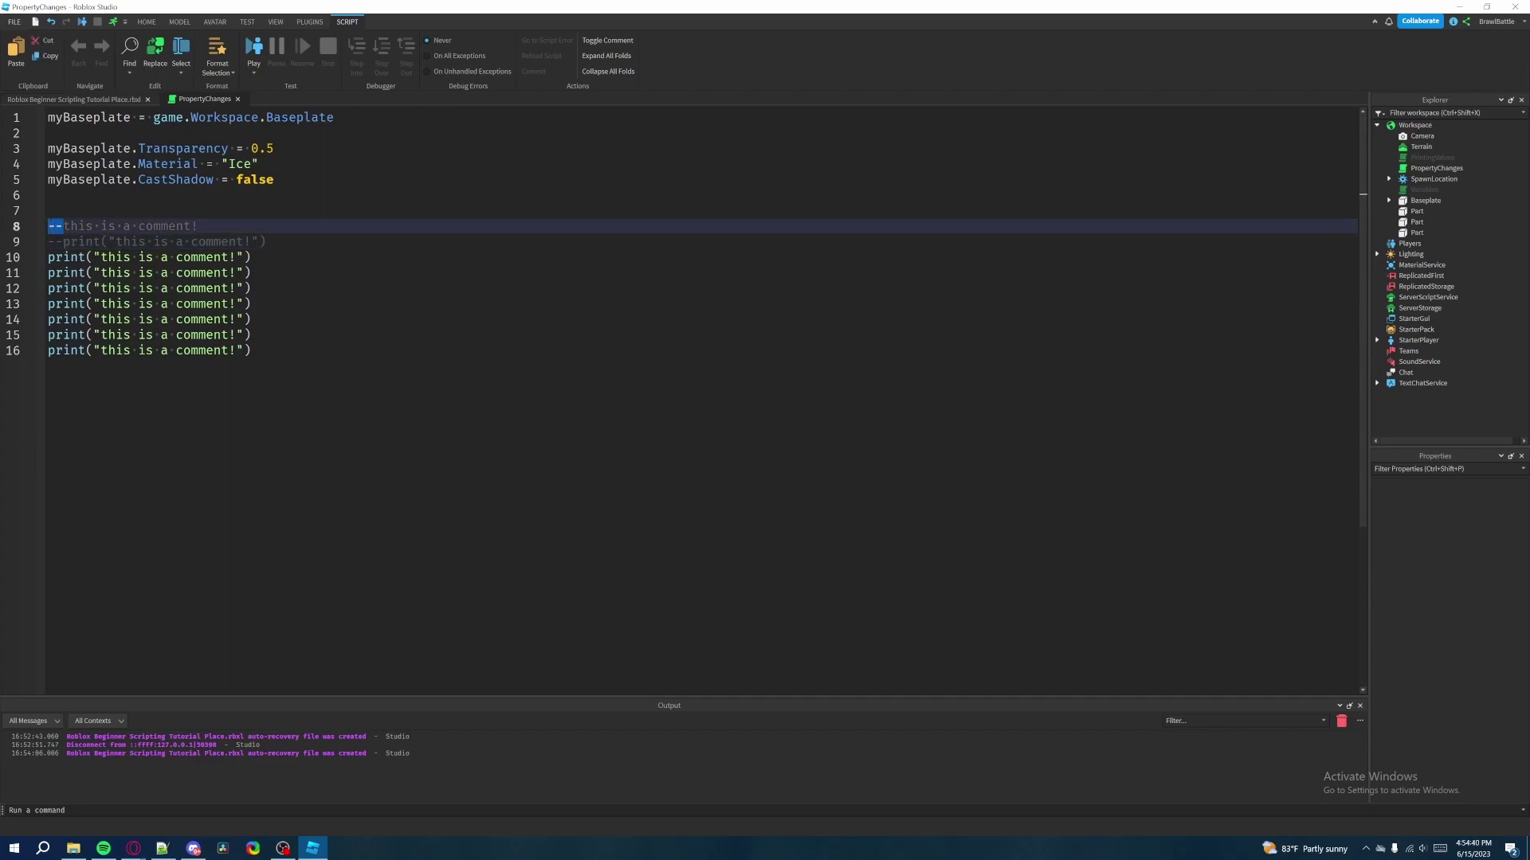
{"action": "key", "text": "Down"}
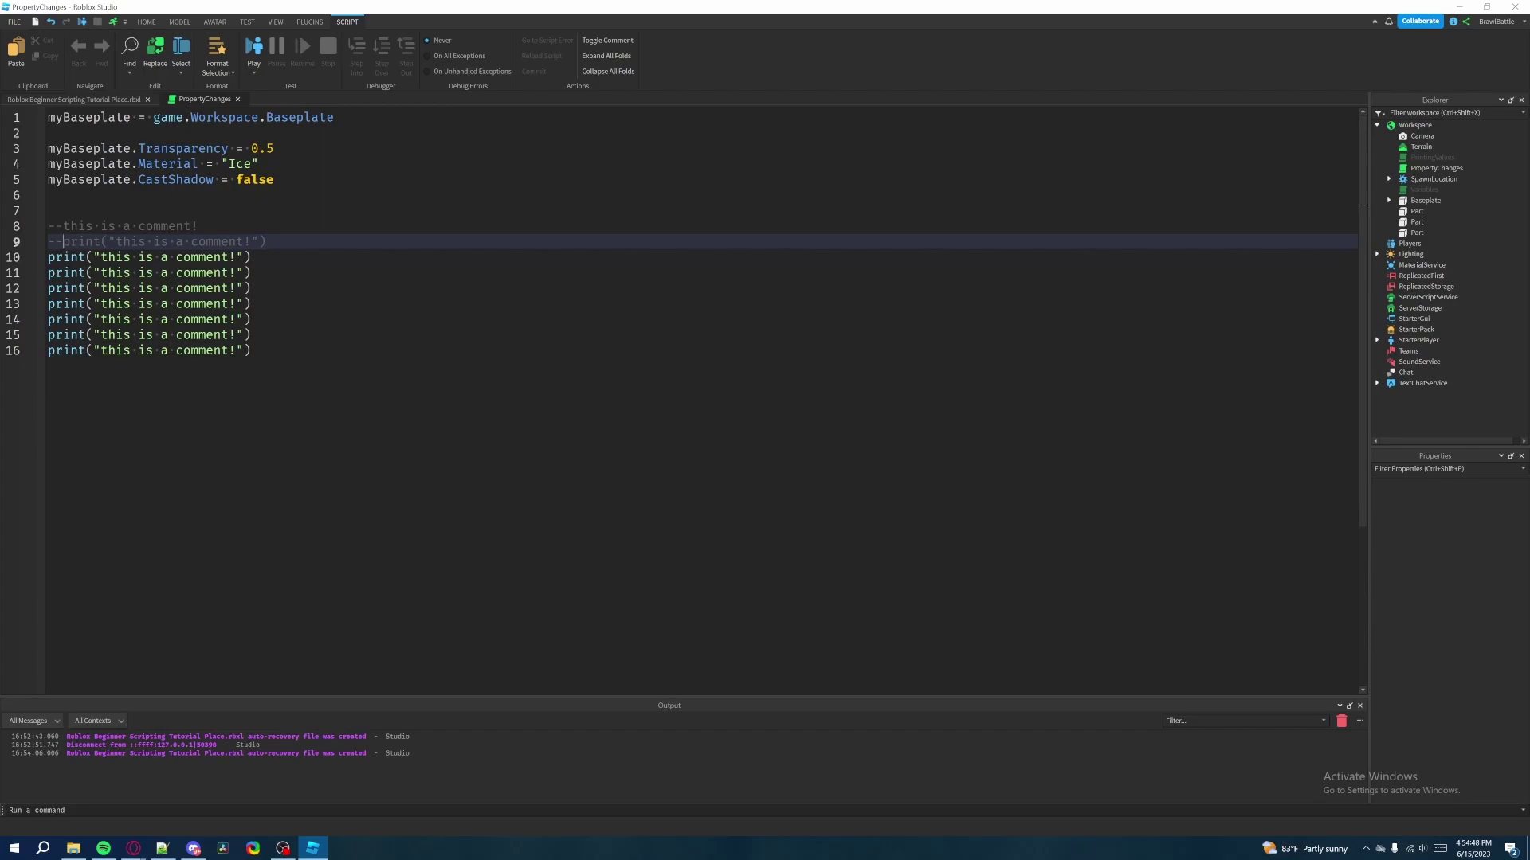
{"action": "type", "text": "["}
{"action": "type", "text": "["}
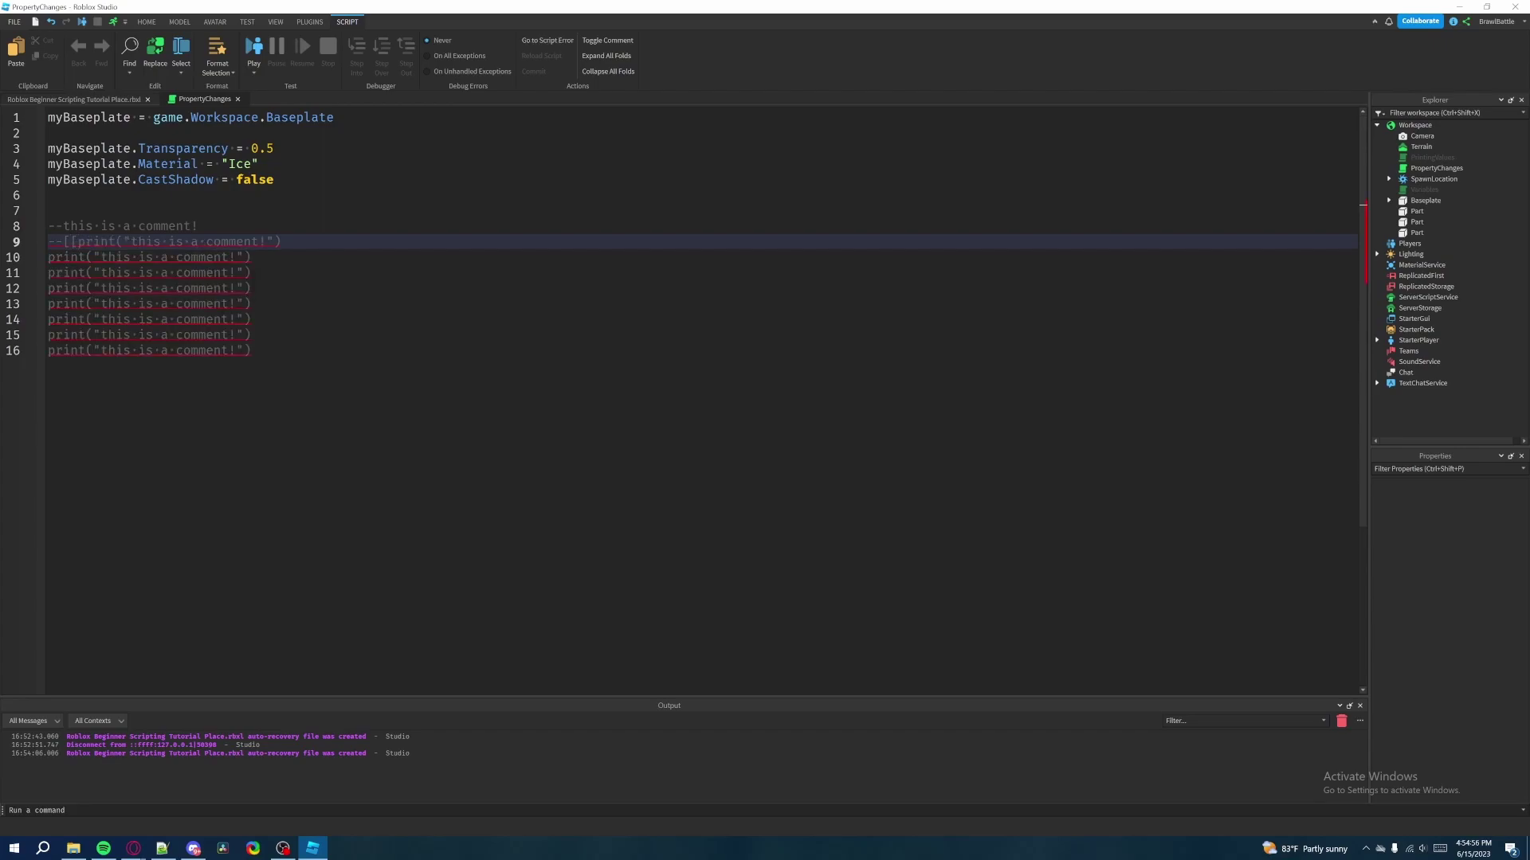
{"action": "left_click_drag", "start_coordinate": [254, 351], "coordinate": [73, 241]}
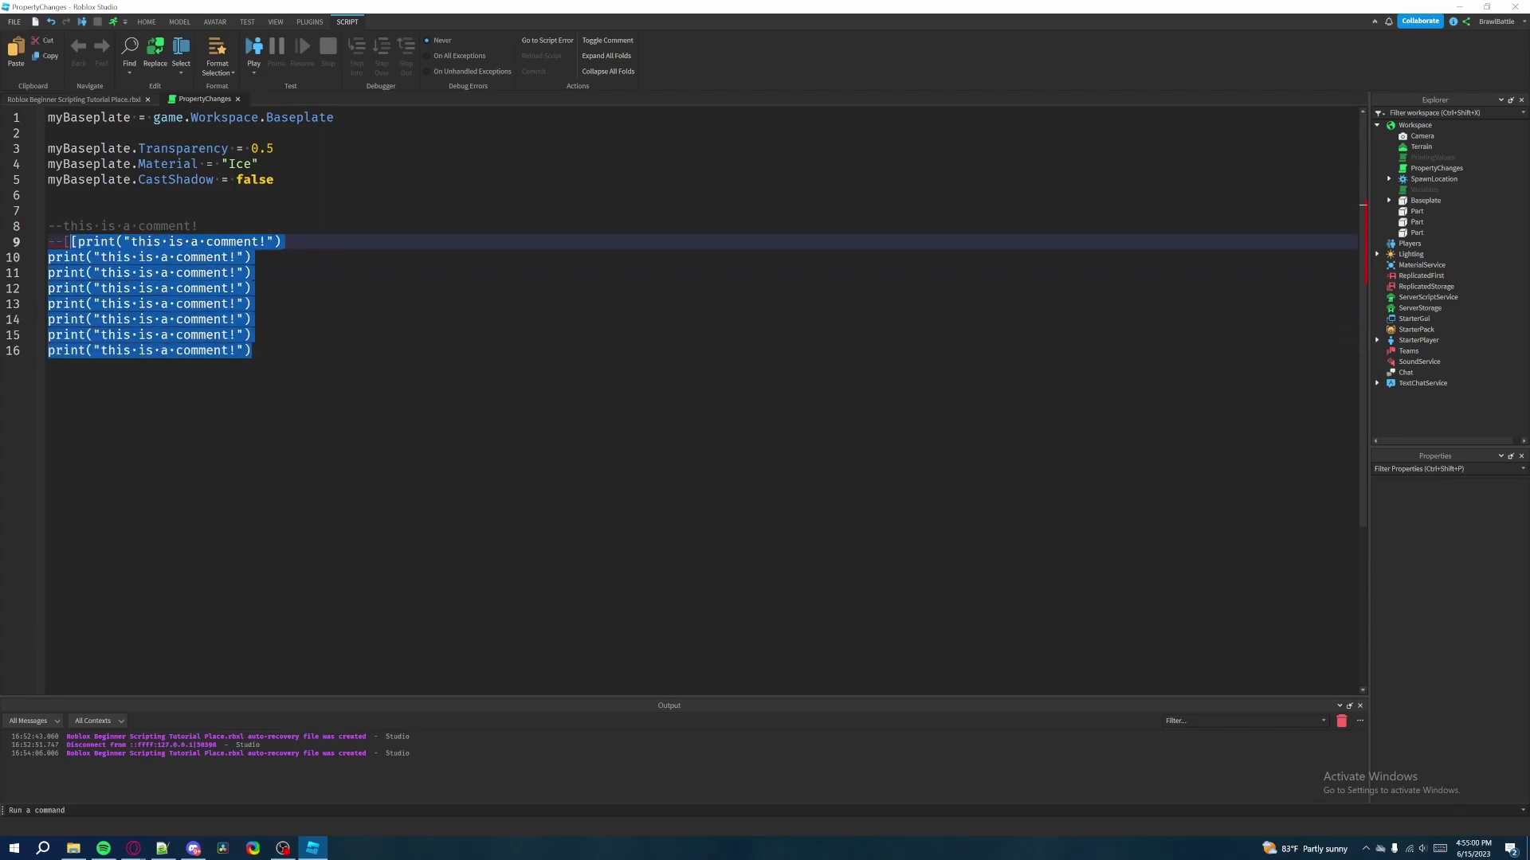
{"action": "left_click", "coordinate": [703, 351]}
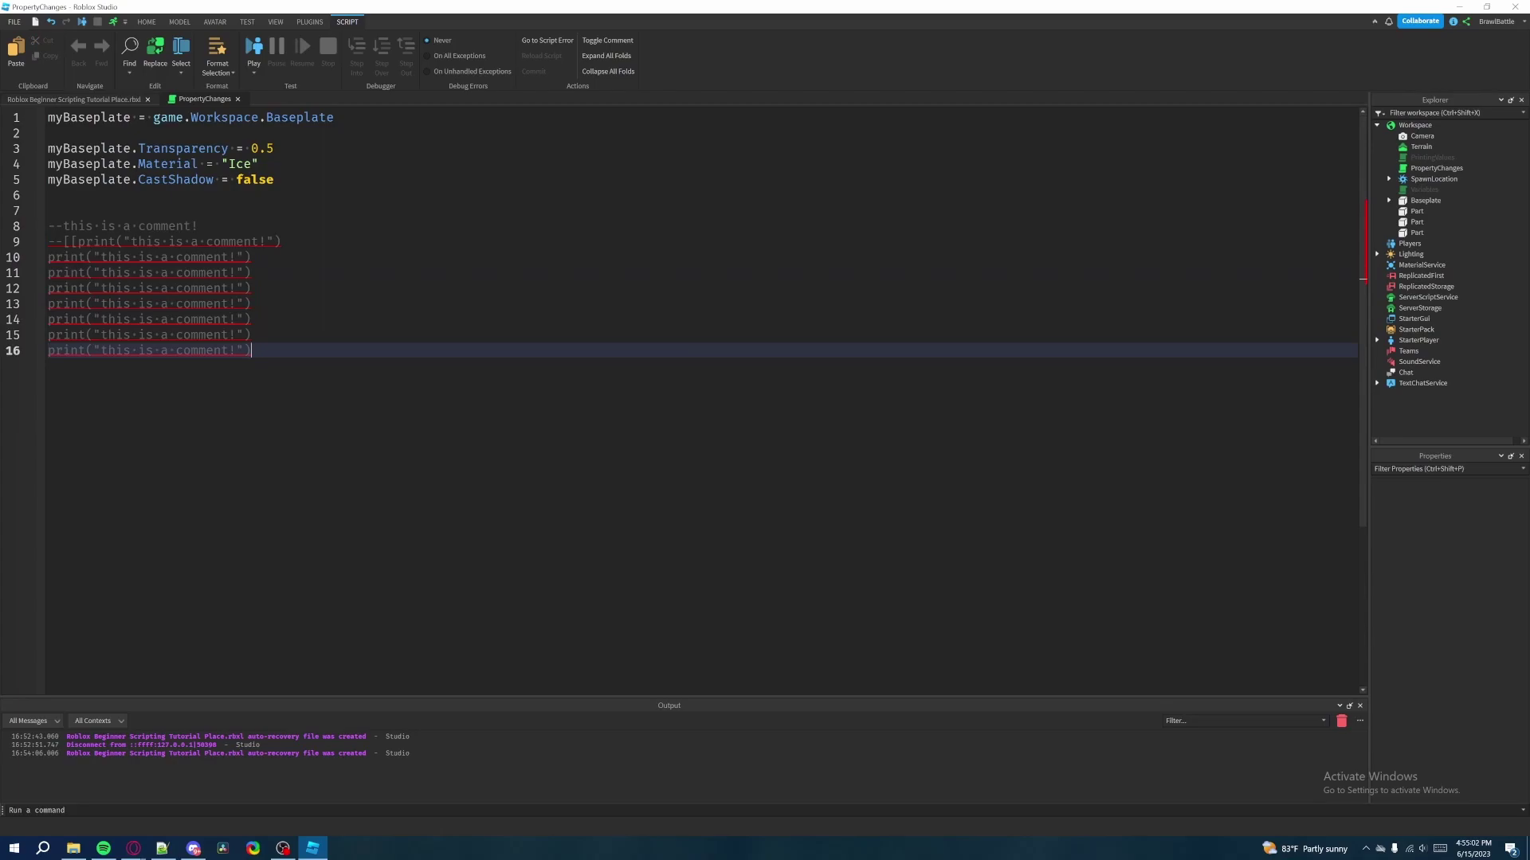
{"action": "left_click_drag", "start_coordinate": [73, 242], "coordinate": [253, 350]}
{"action": "left_click", "coordinate": [703, 350]}
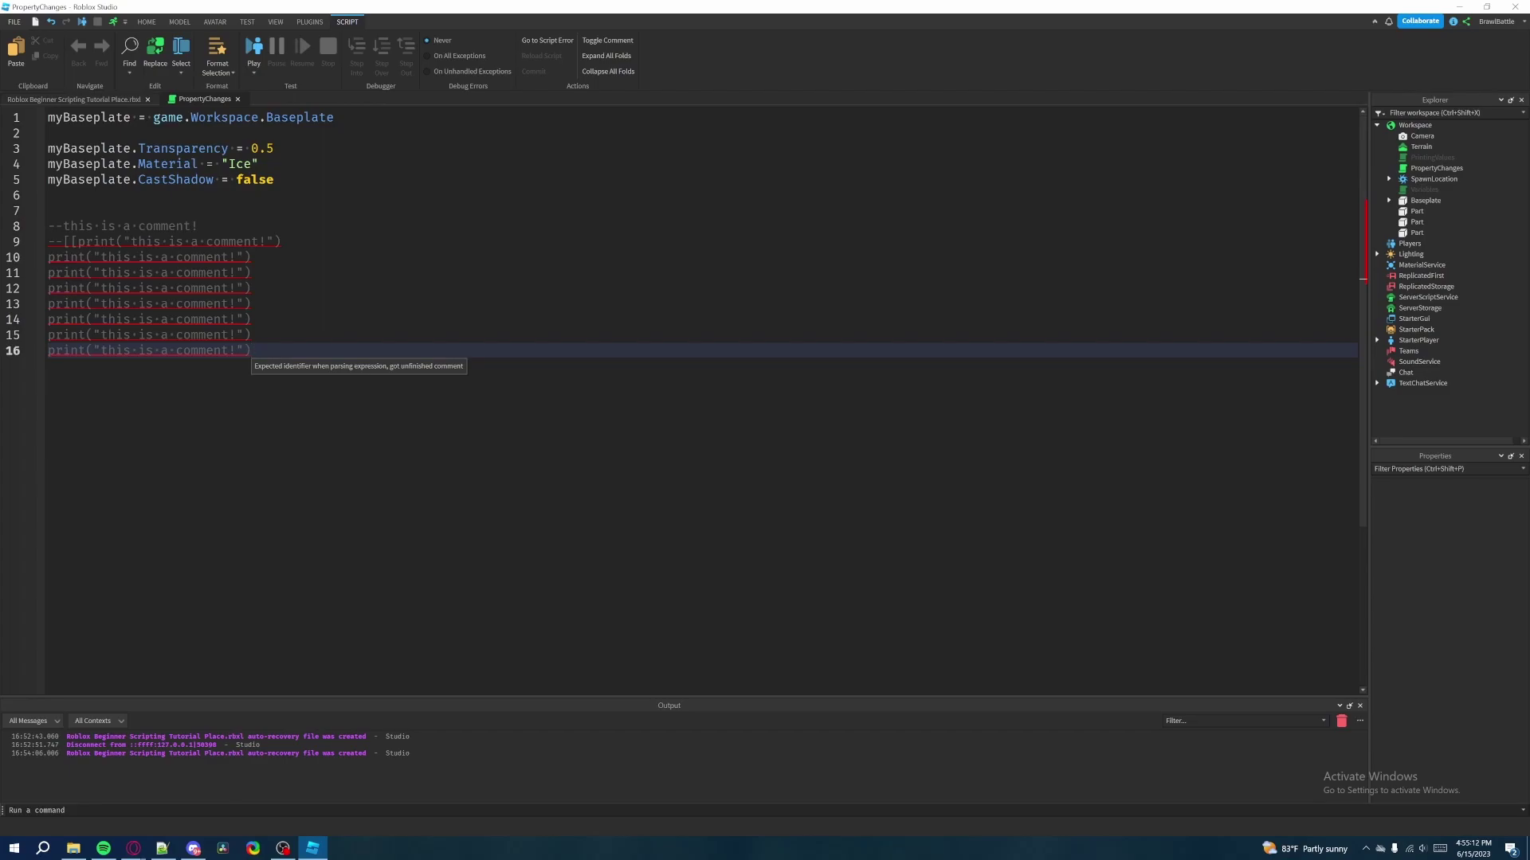
{"action": "type", "text": "]]"}
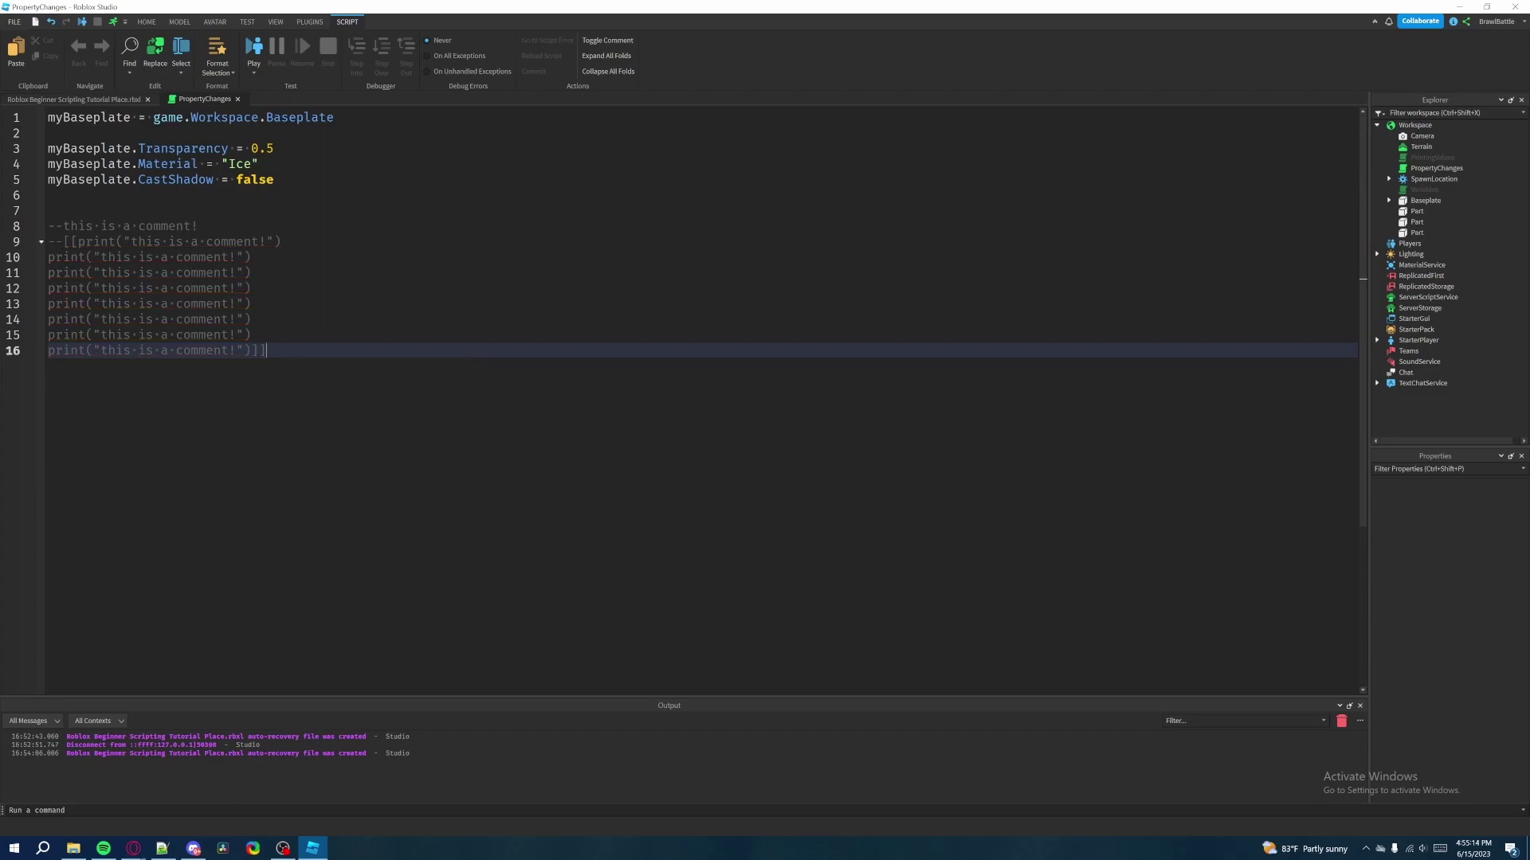
{"action": "left_click_drag", "start_coordinate": [48, 242], "coordinate": [76, 241]}
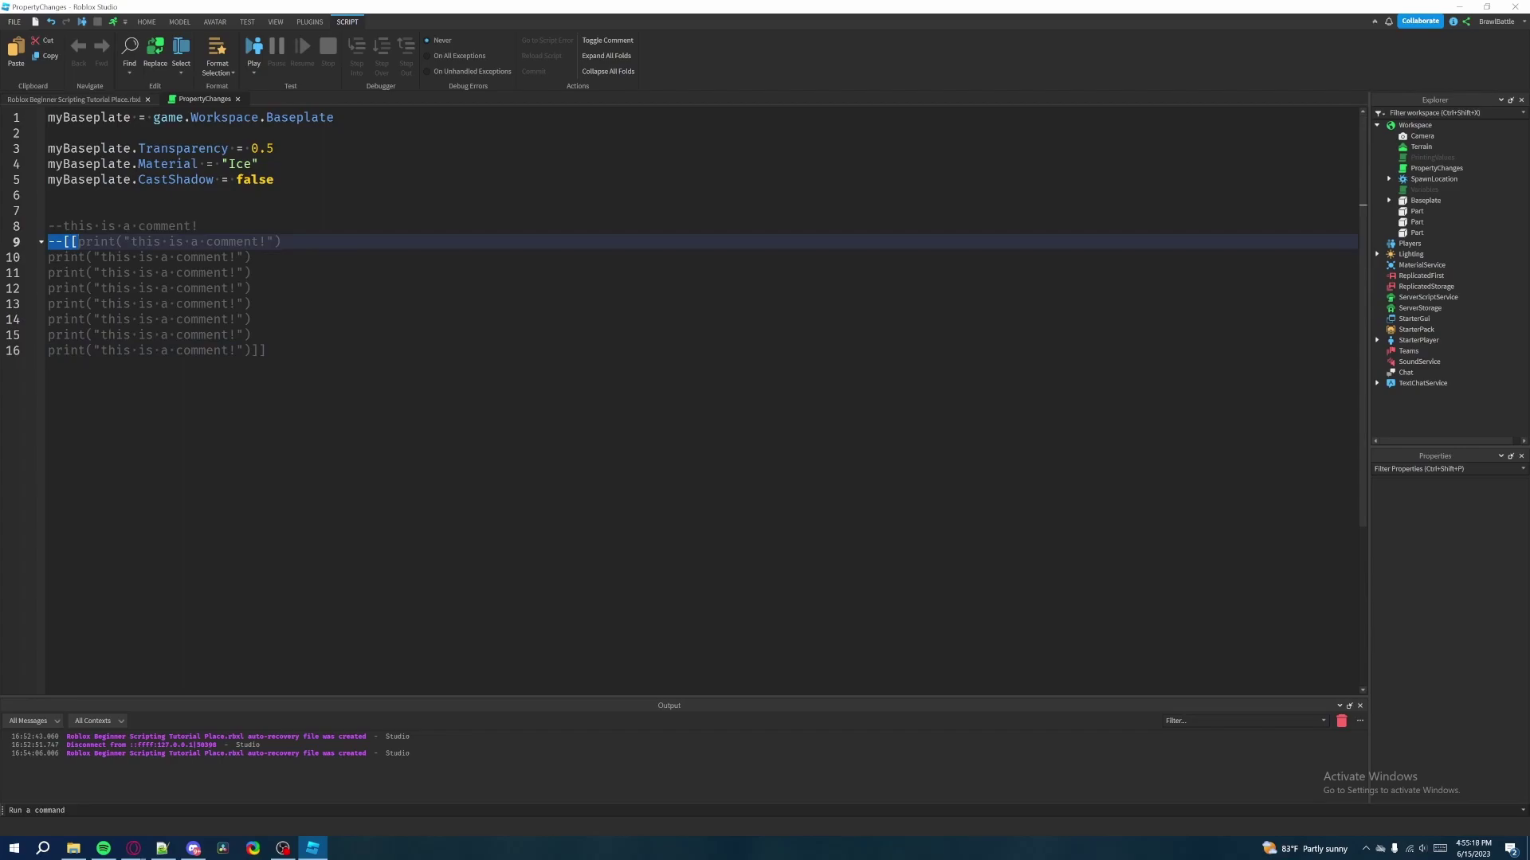
{"action": "left_click_drag", "start_coordinate": [252, 350], "coordinate": [265, 351]}
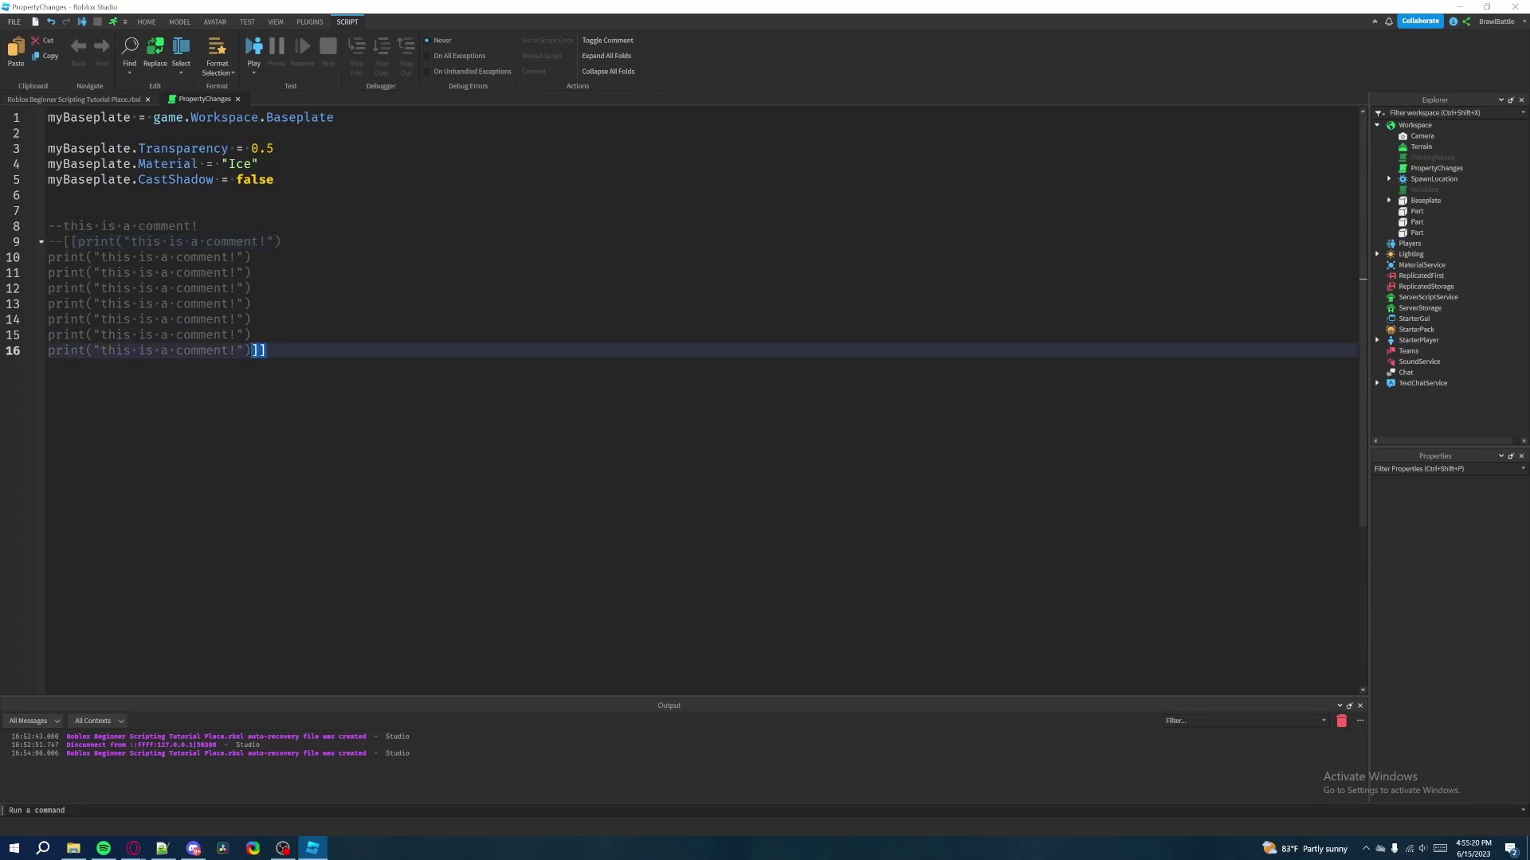
Add a blank line and paste print("this is a comment!") onto line 18.
{"action": "key", "text": "End"}
{"action": "key", "text": "Return"}
{"action": "key", "text": "Return"}
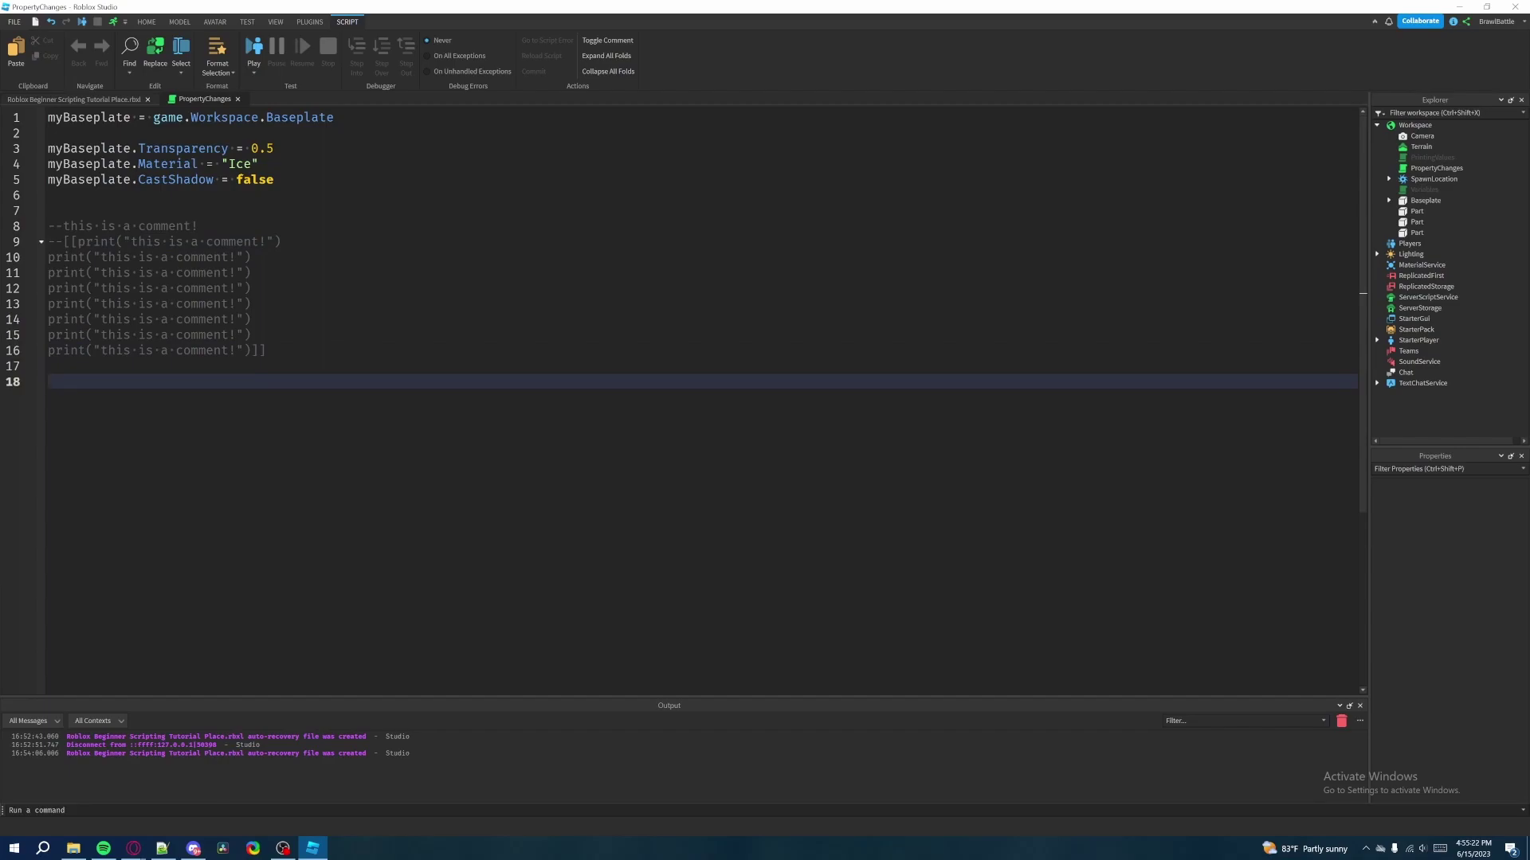
{"action": "type", "text": "print(\"this is a comment!\")"}
{"action": "left_click_drag", "start_coordinate": [253, 381], "coordinate": [38, 381]}
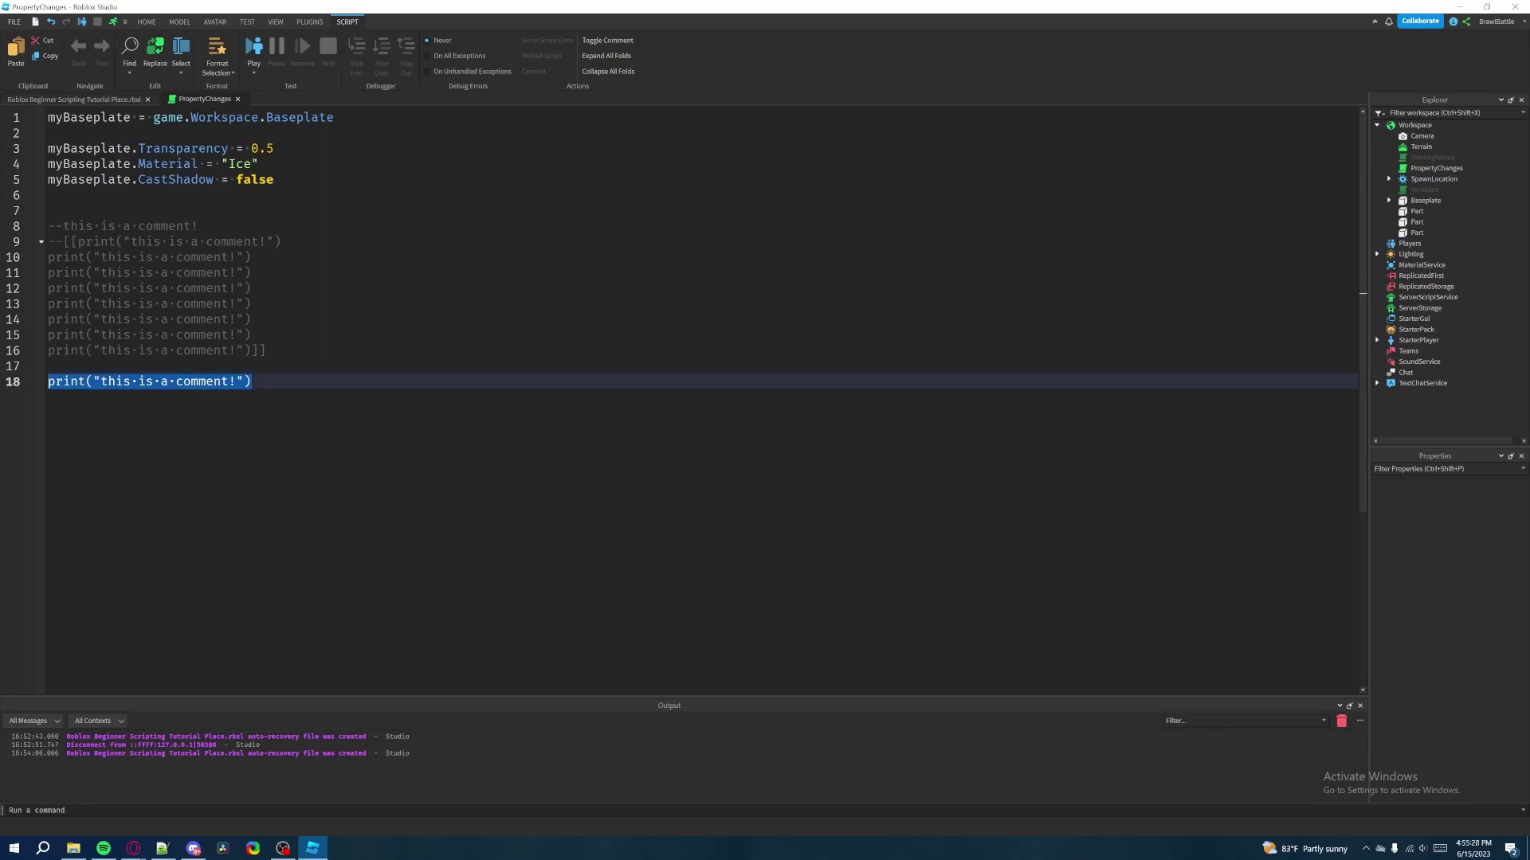
Delete and retype the closing ]] at the end of line 16.
{"action": "left_click_drag", "start_coordinate": [267, 350], "coordinate": [48, 242]}
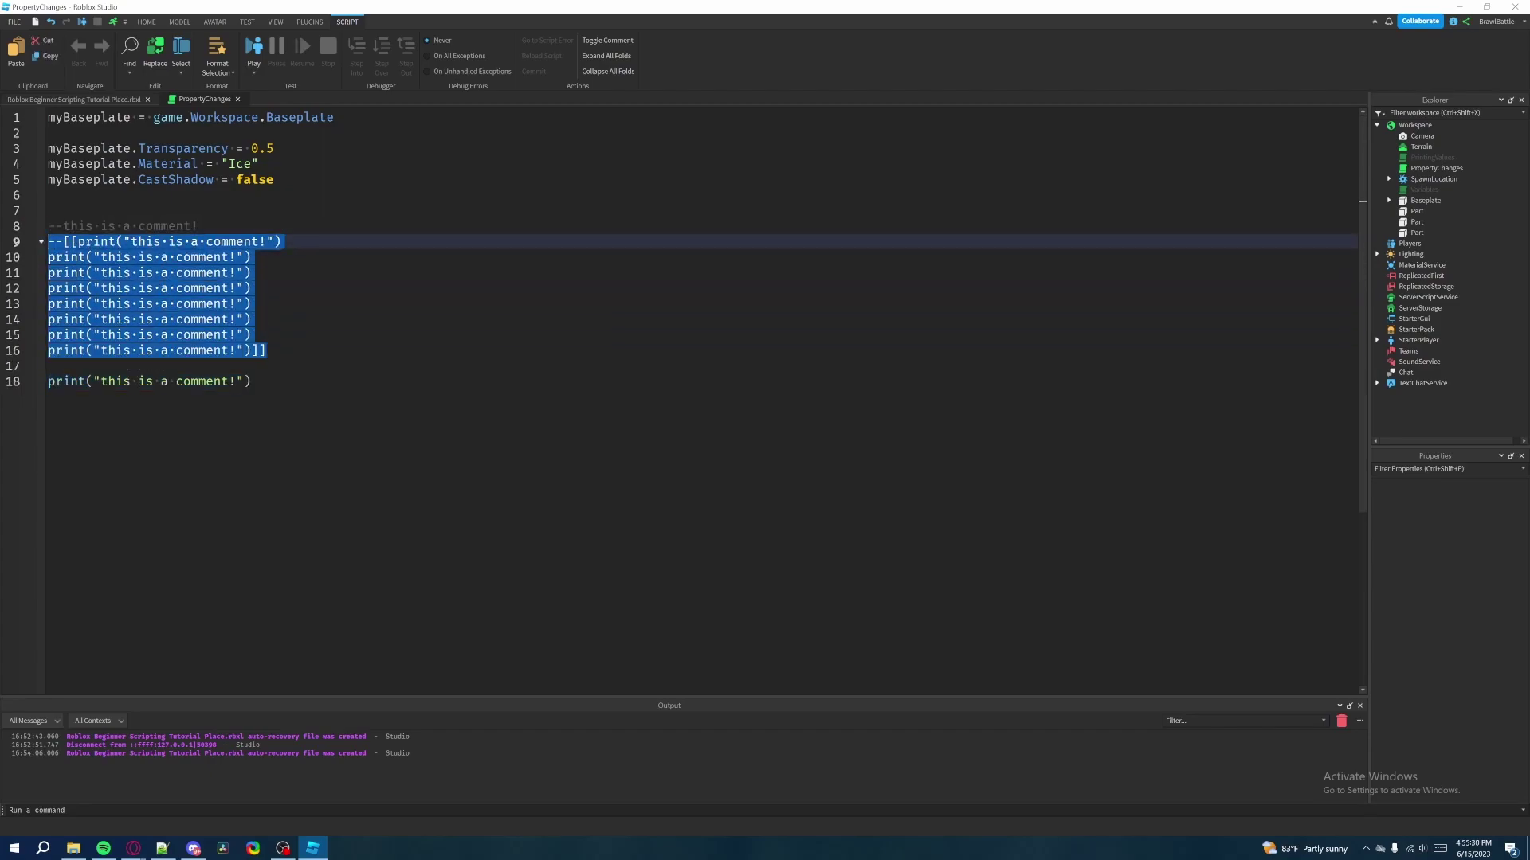
{"action": "left_click", "coordinate": [268, 350]}
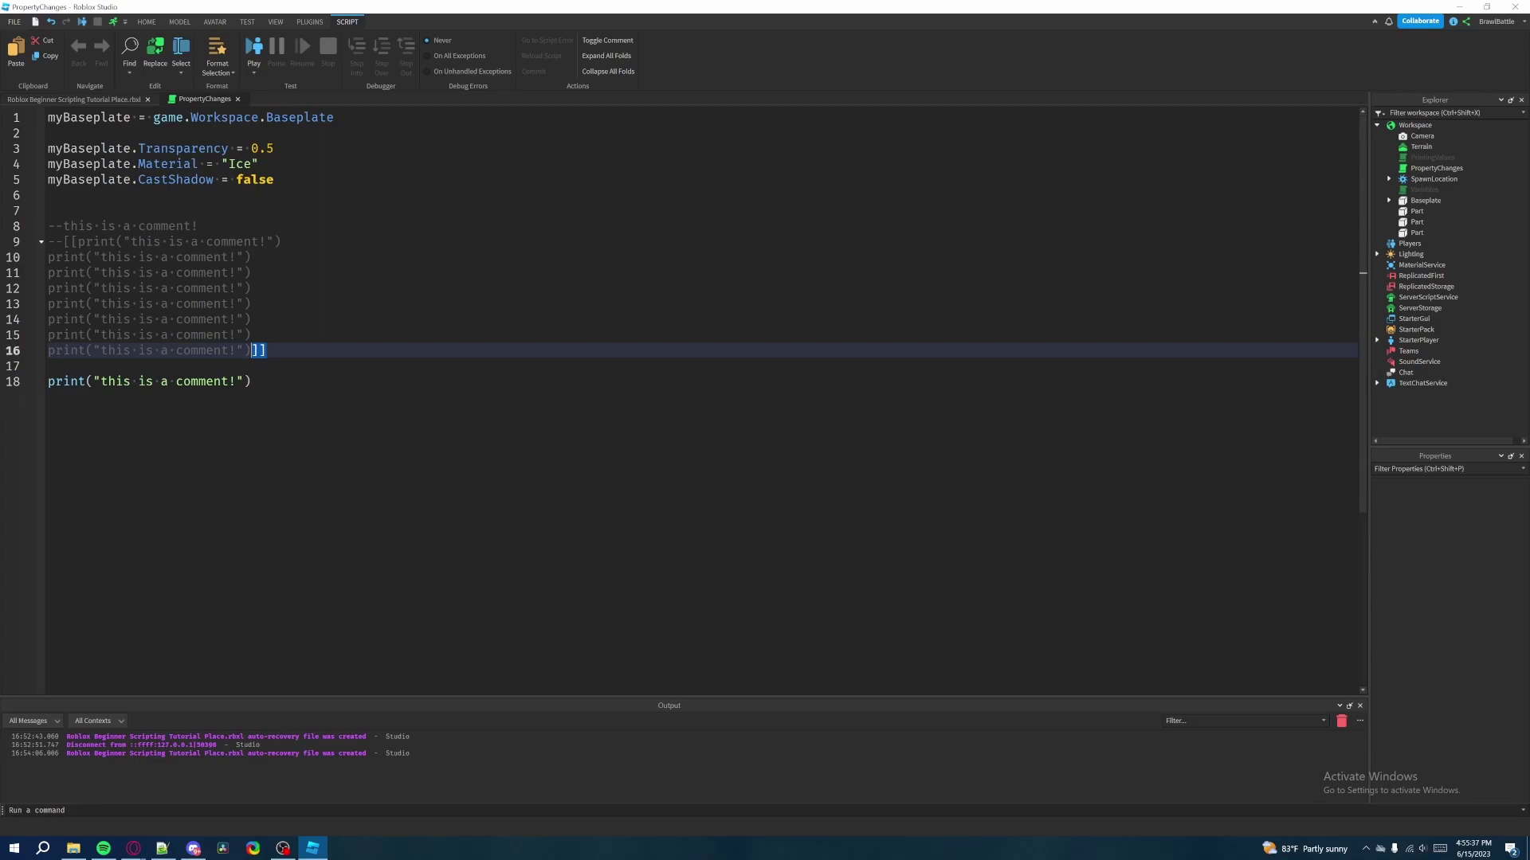
{"action": "key", "text": "BackSpace"}
{"action": "key", "text": "BackSpace"}
{"action": "left_click_drag", "start_coordinate": [48, 257], "coordinate": [359, 705]}
{"action": "scroll", "coordinate": [478, 239], "scroll_direction": "up", "scroll_amount": 5}
{"action": "left_click", "coordinate": [269, 289]}
{"action": "left_click_drag", "start_coordinate": [48, 242], "coordinate": [253, 381]}
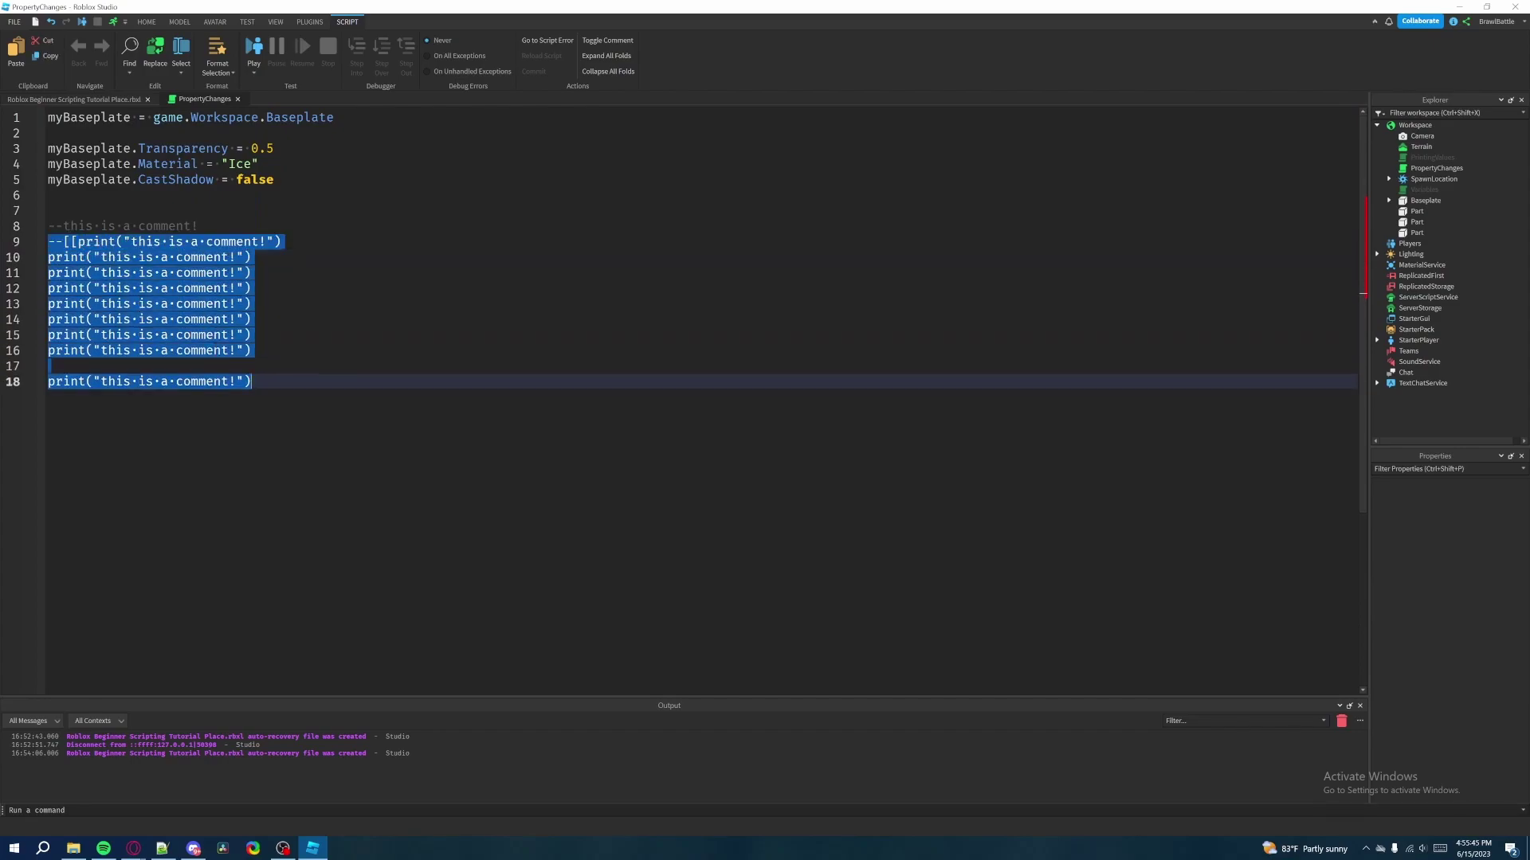
{"action": "left_click", "coordinate": [253, 350]}
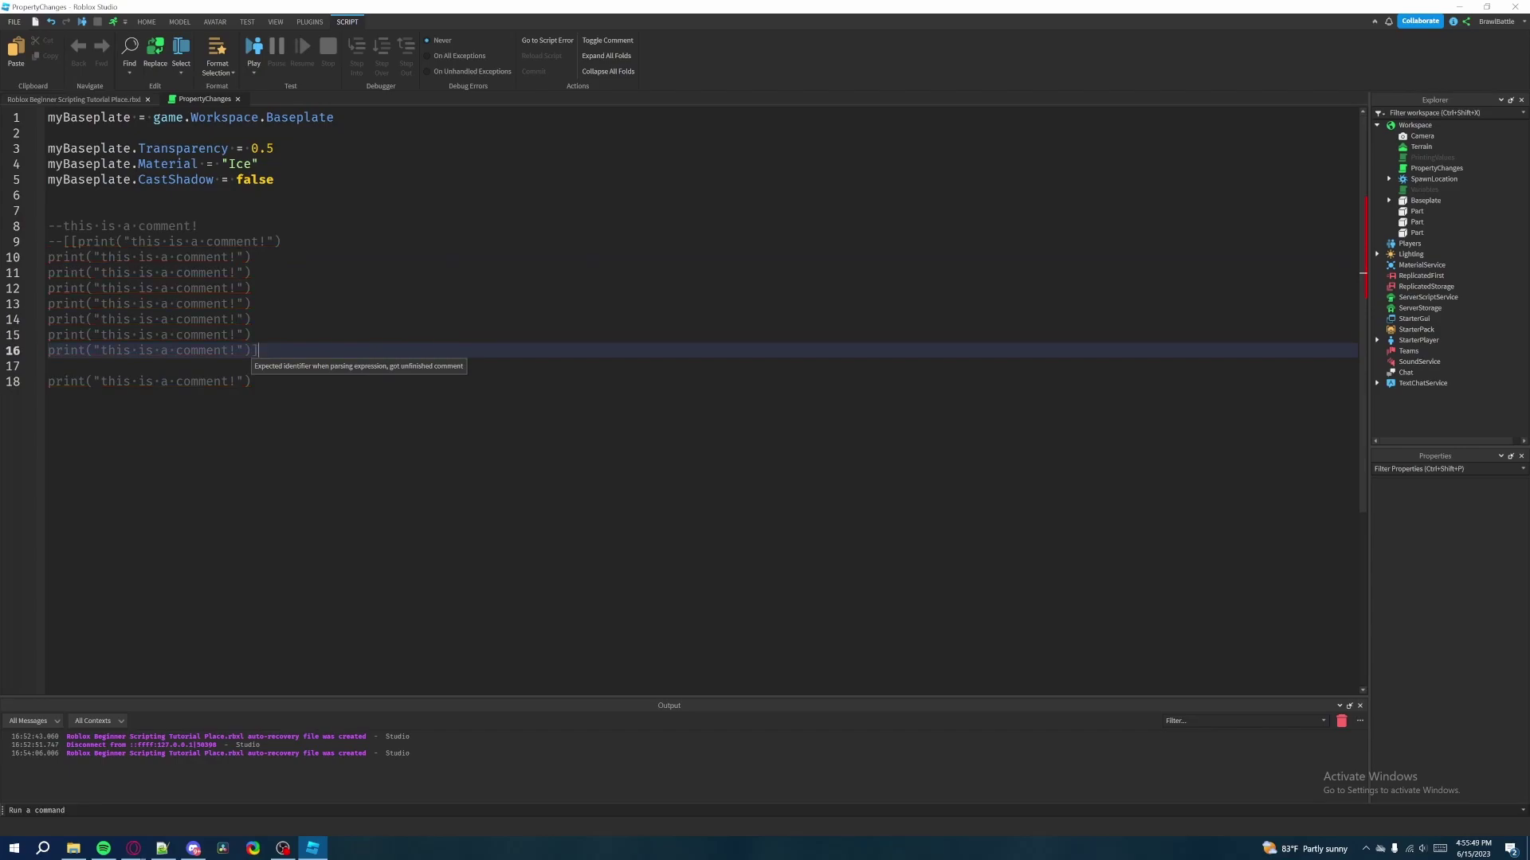
{"action": "type", "text": "]]"}
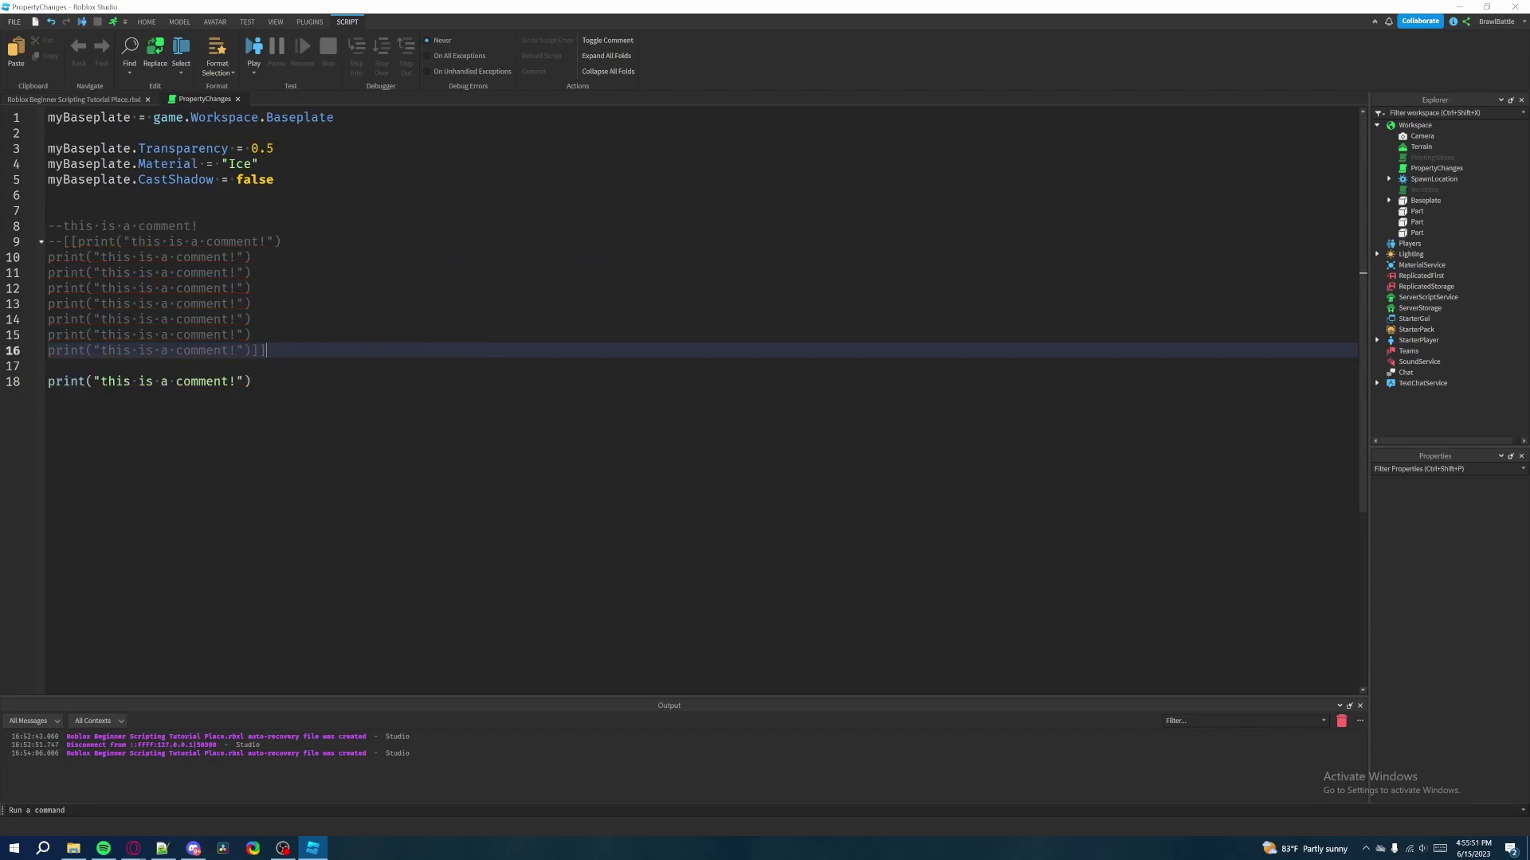
Check the line 18 print and the block comment on lines 9–16.
{"action": "left_click_drag", "start_coordinate": [251, 382], "coordinate": [49, 382]}
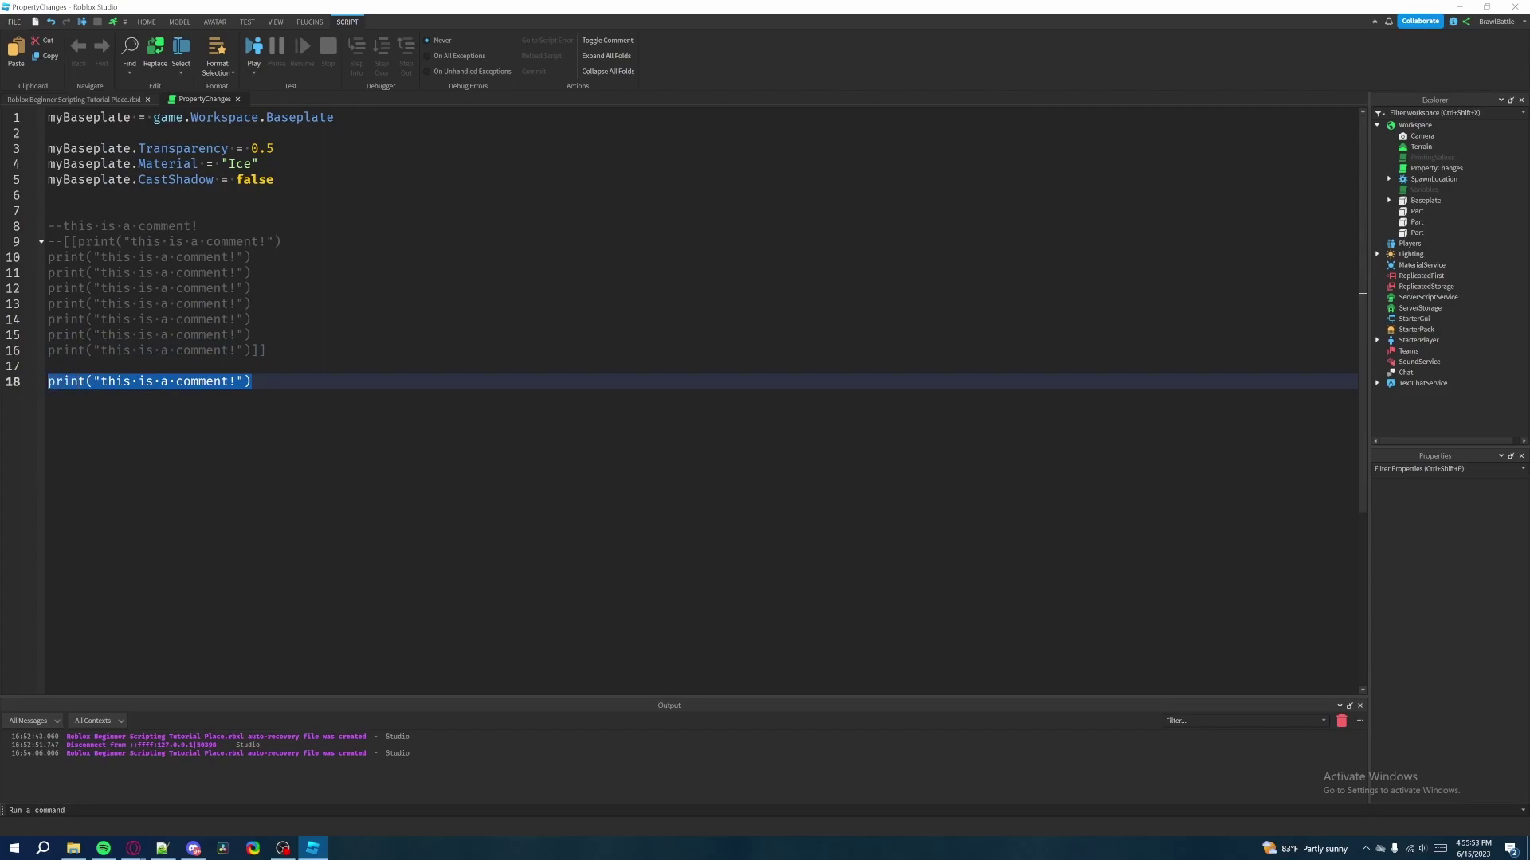
{"action": "left_click", "coordinate": [268, 350]}
{"action": "left_click_drag", "start_coordinate": [269, 351], "coordinate": [48, 241]}
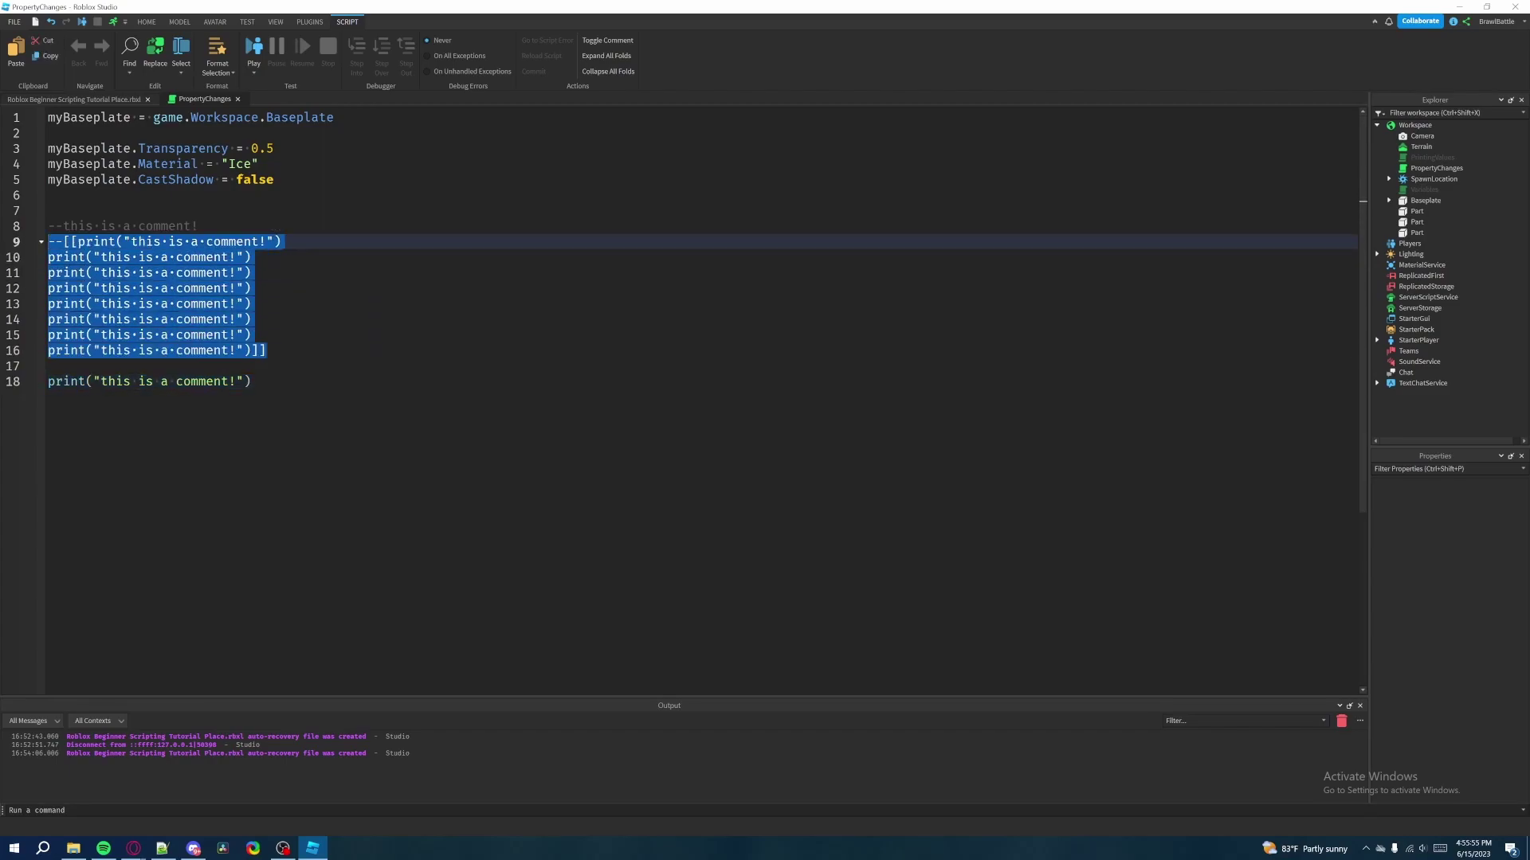
{"action": "left_click", "coordinate": [269, 350]}
{"action": "left_click_drag", "start_coordinate": [269, 350], "coordinate": [48, 242]}
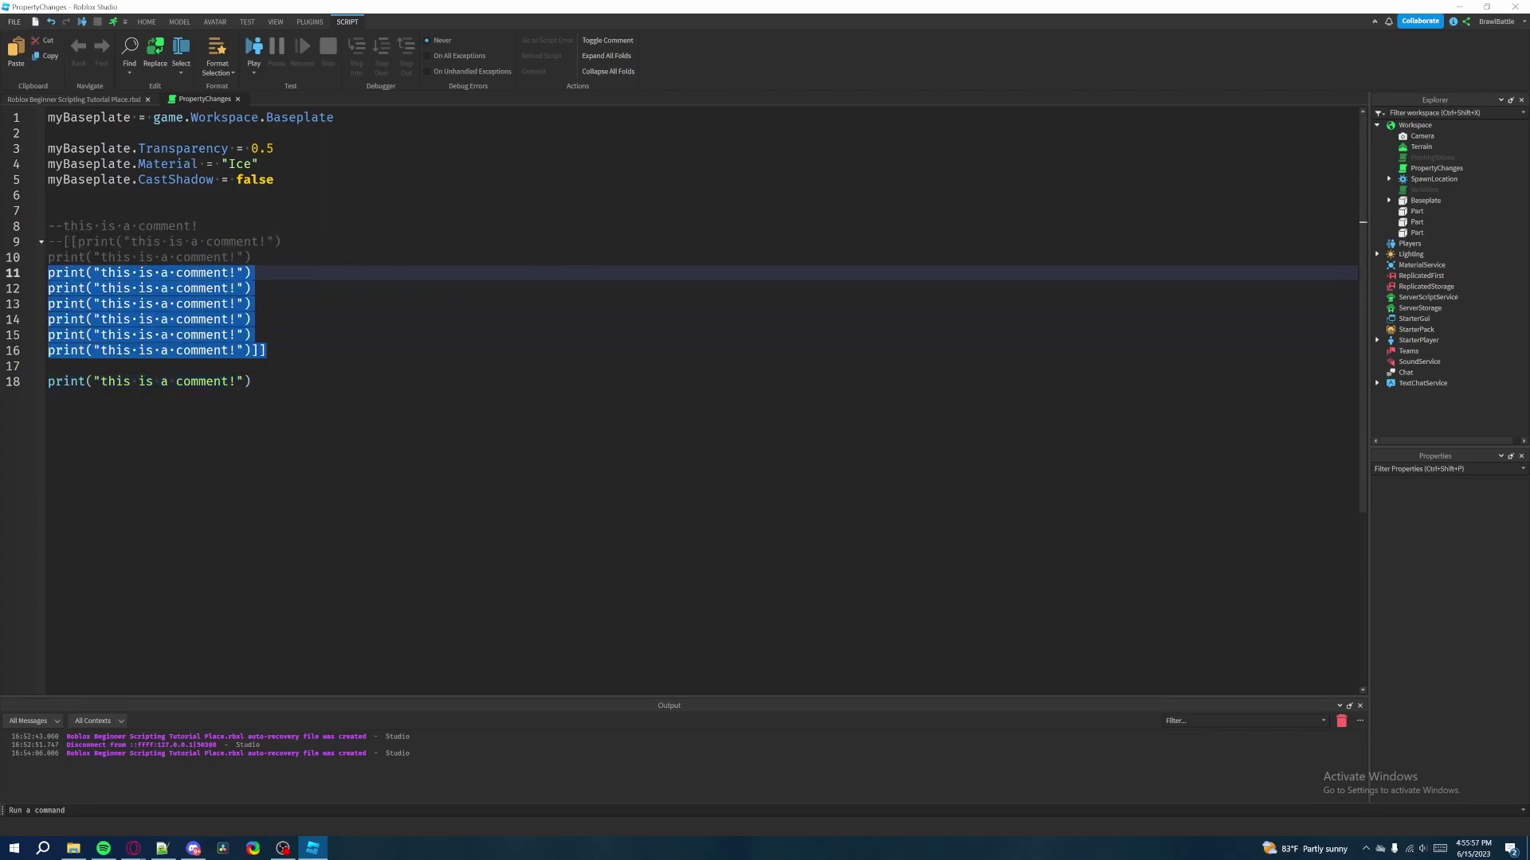
{"action": "left_click", "coordinate": [48, 133]}
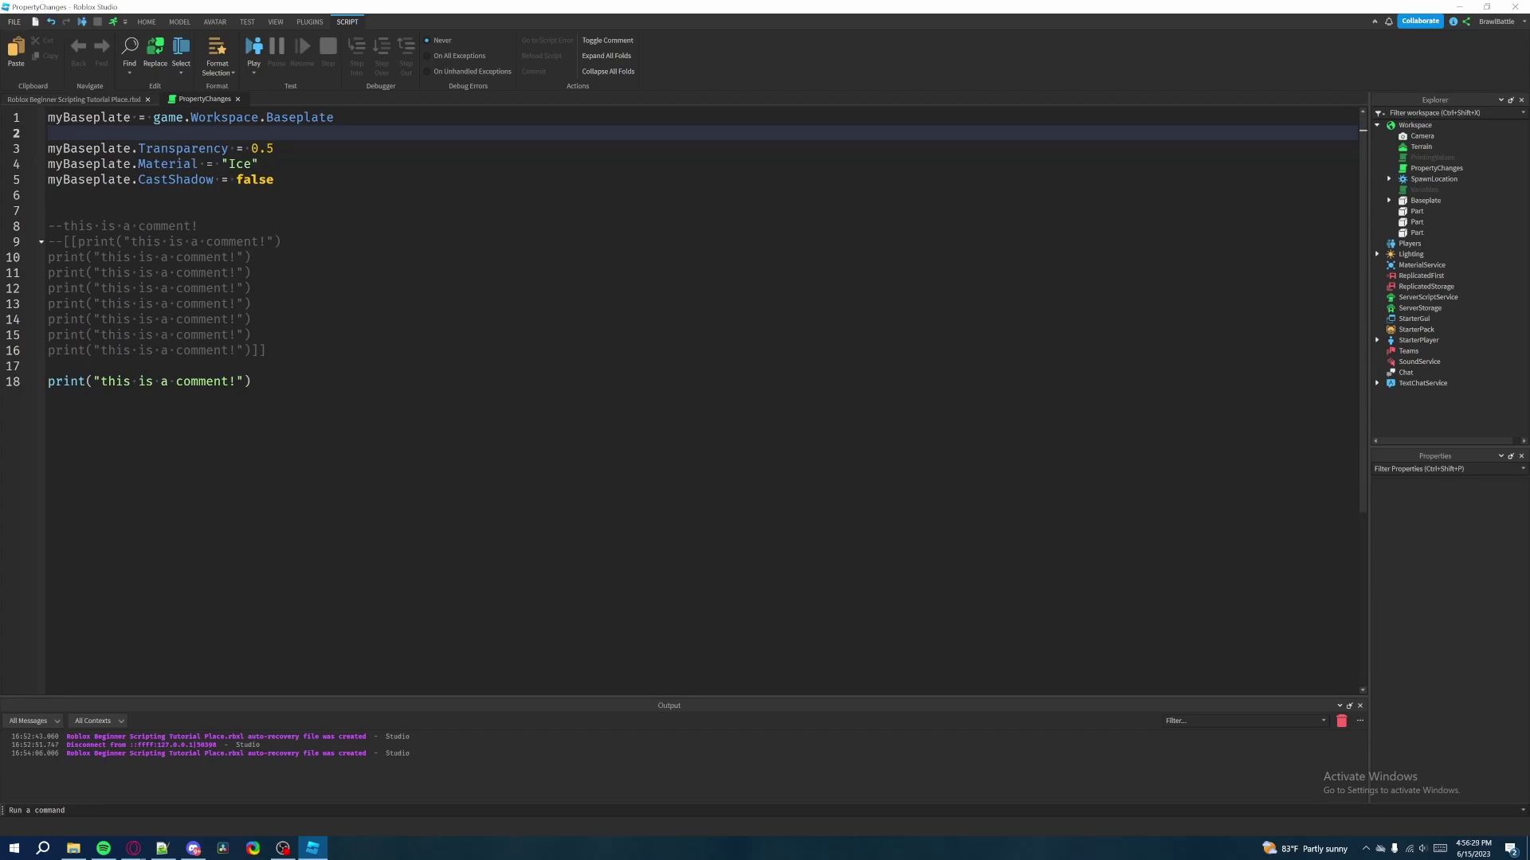
Write '--These lines of code are going to modify the baseplate's properties.' on line 3.
{"action": "key", "text": "Return"}
{"action": "mouse_move", "coordinate": [274, 195]}
{"action": "left_mouse_down"}
{"action": "mouse_move", "coordinate": [48, 164]}
{"action": "mouse_move", "coordinate": [263, 194]}
{"action": "left_mouse_up"}
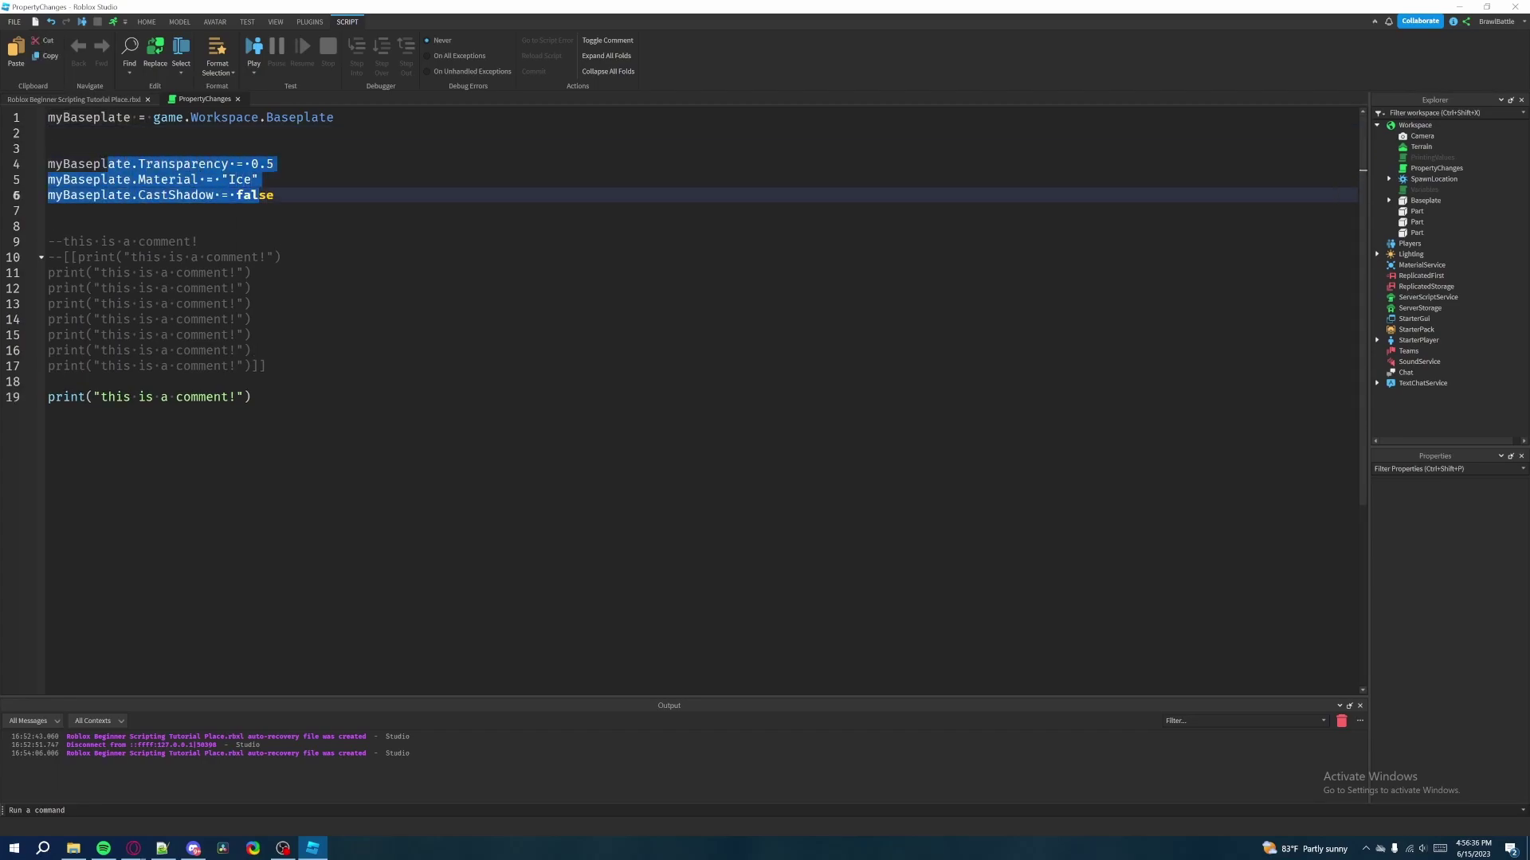
{"action": "left_click", "coordinate": [359, 149]}
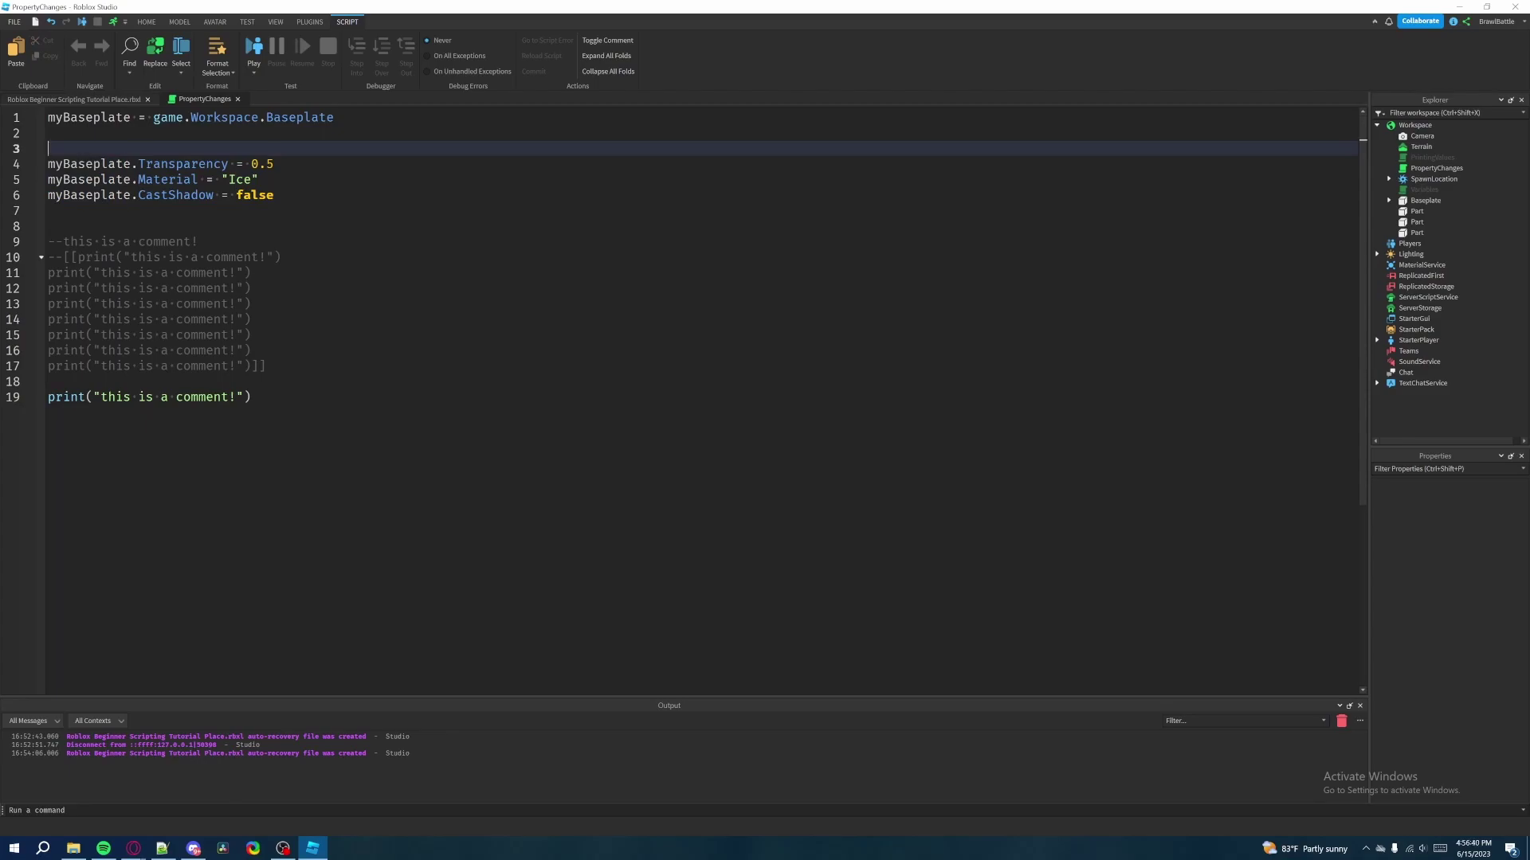
{"action": "left_click_drag", "start_coordinate": [274, 195], "coordinate": [49, 148]}
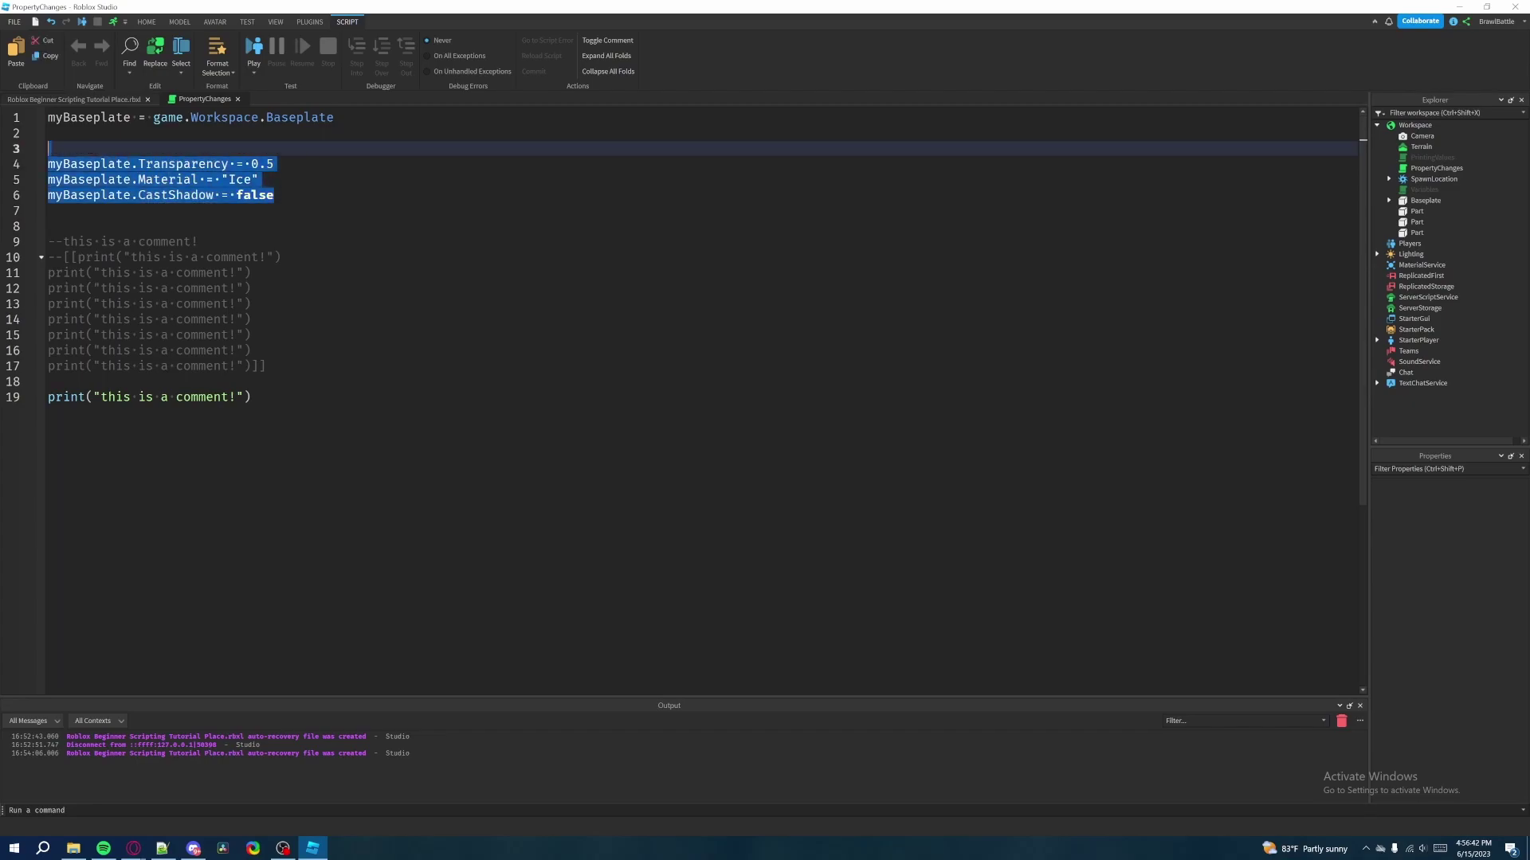
{"action": "left_click", "coordinate": [48, 148]}
{"action": "type", "text": "--"}
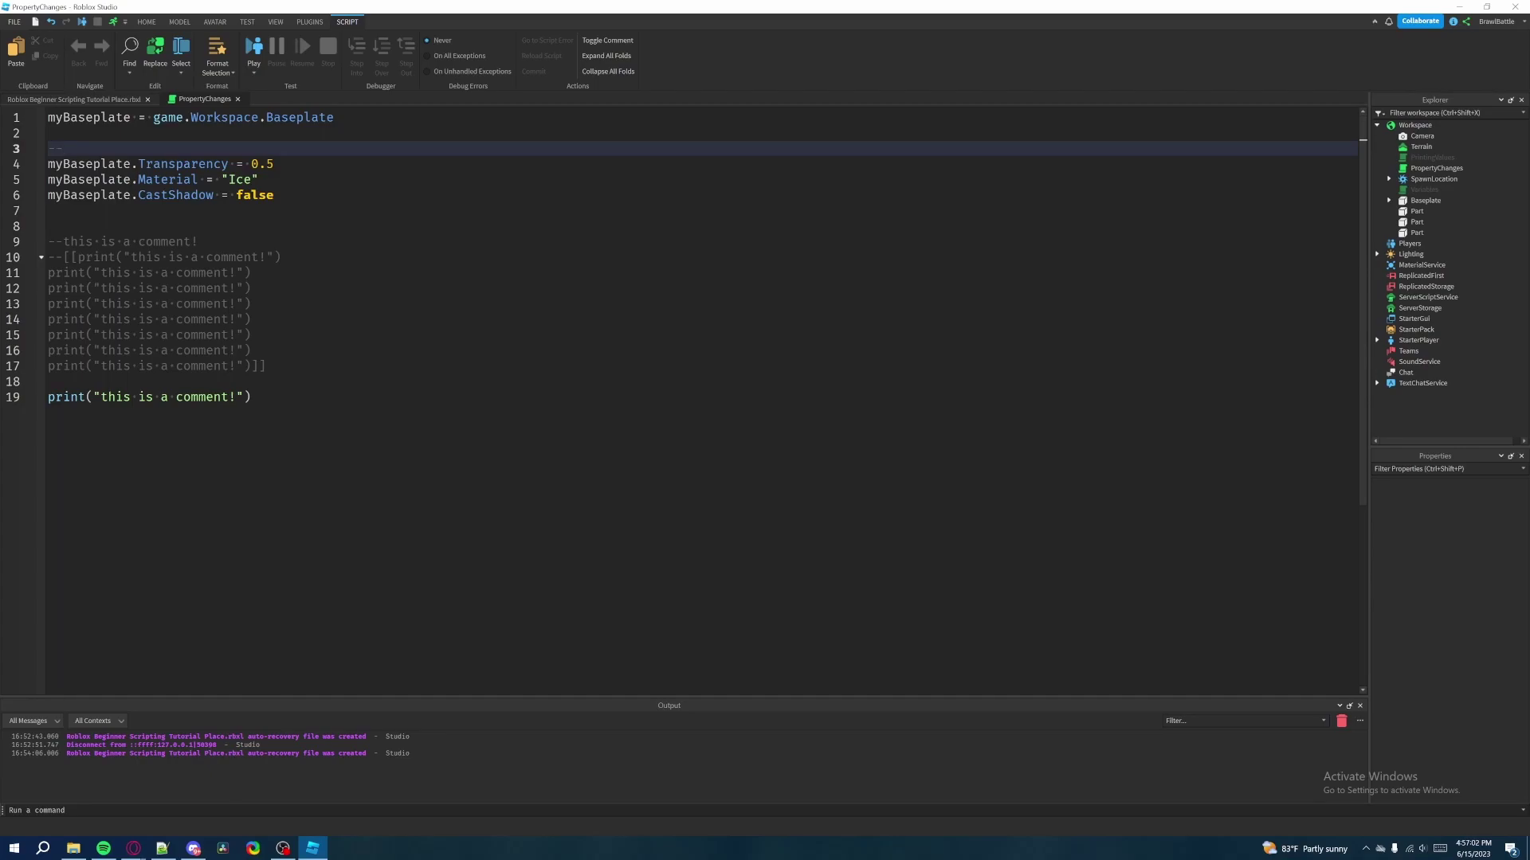
{"action": "type", "text": "This li"}
{"action": "key", "text": "BackSpace"}
{"action": "key", "text": "BackSpace"}
{"action": "key", "text": "BackSpace"}
{"action": "type", "text": "ese lines of code ar"}
{"action": "type", "text": "e going to "}
{"action": "type", "text": "modify the baseplate's"}
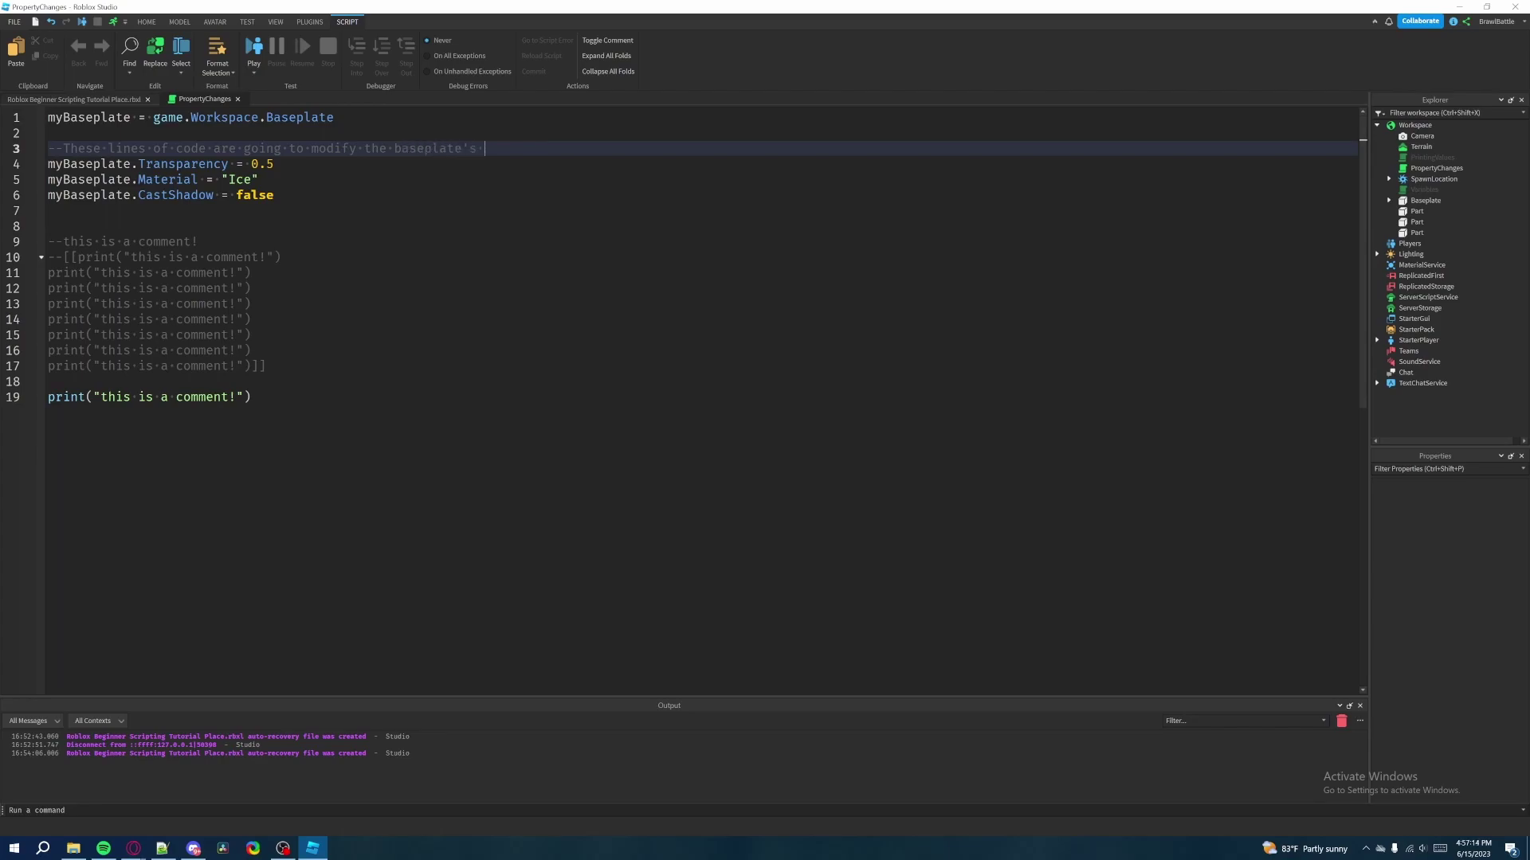
{"action": "type", "text": "properties."}
{"action": "left_click_drag", "start_coordinate": [570, 149], "coordinate": [63, 148]}
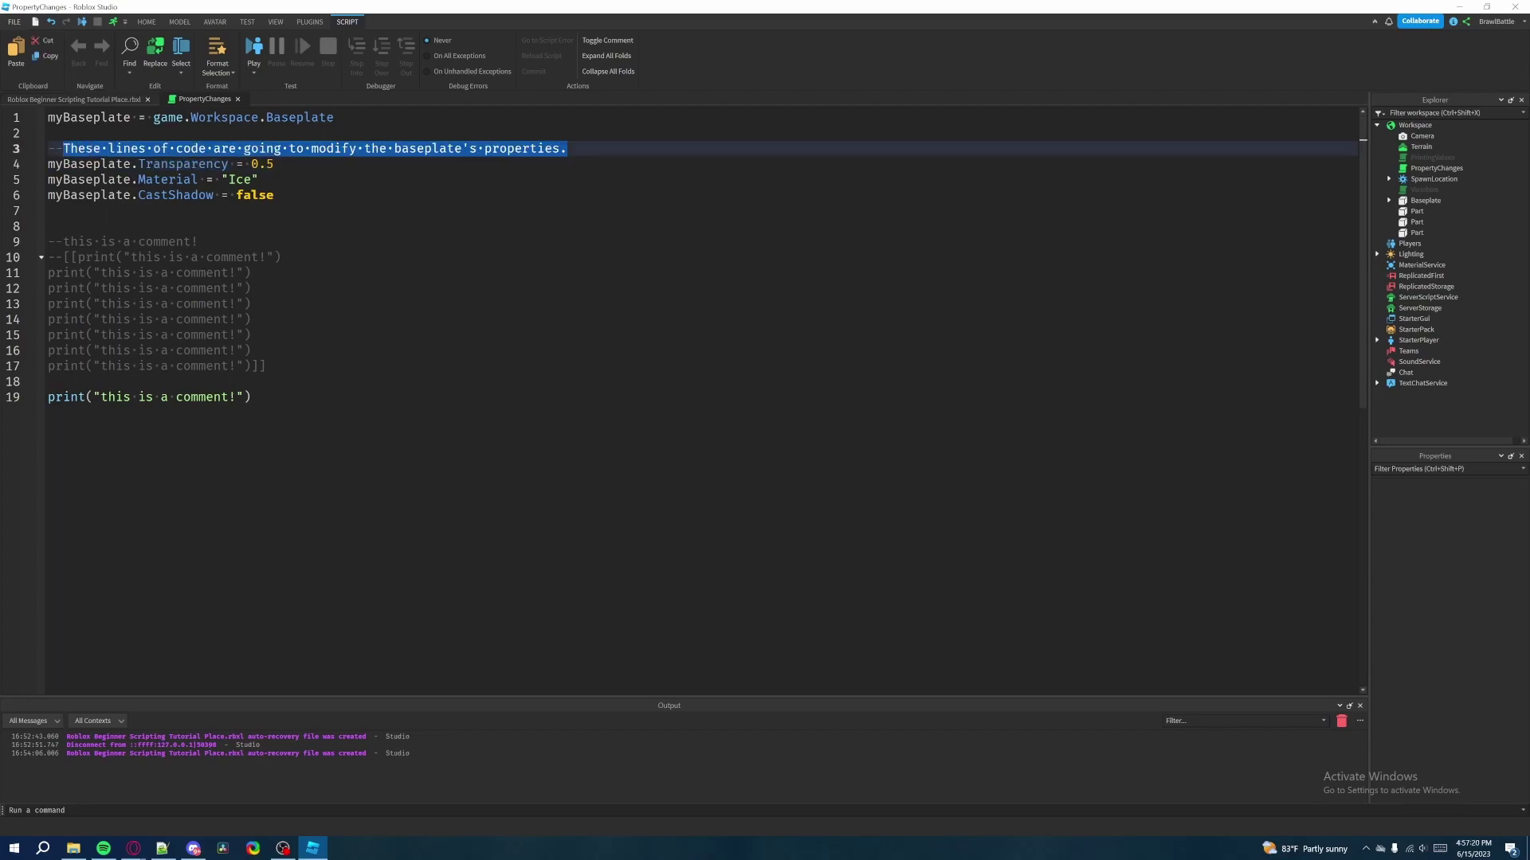
{"action": "double_click", "coordinate": [175, 194]}
{"action": "left_click_drag", "start_coordinate": [568, 149], "coordinate": [62, 148]}
{"action": "left_click", "coordinate": [359, 226]}
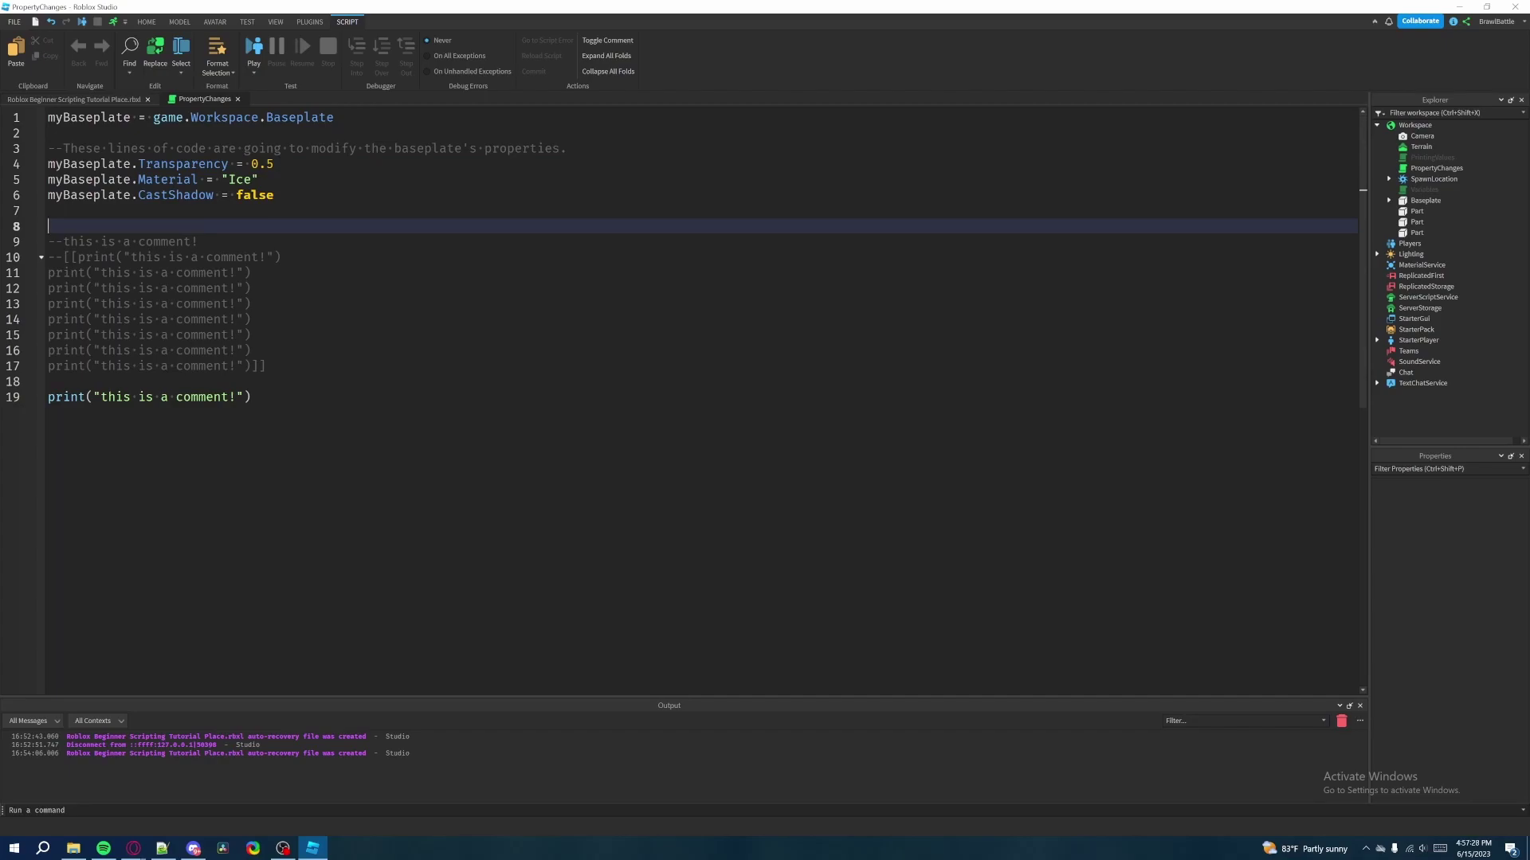
{"action": "left_click_drag", "start_coordinate": [570, 149], "coordinate": [48, 149]}
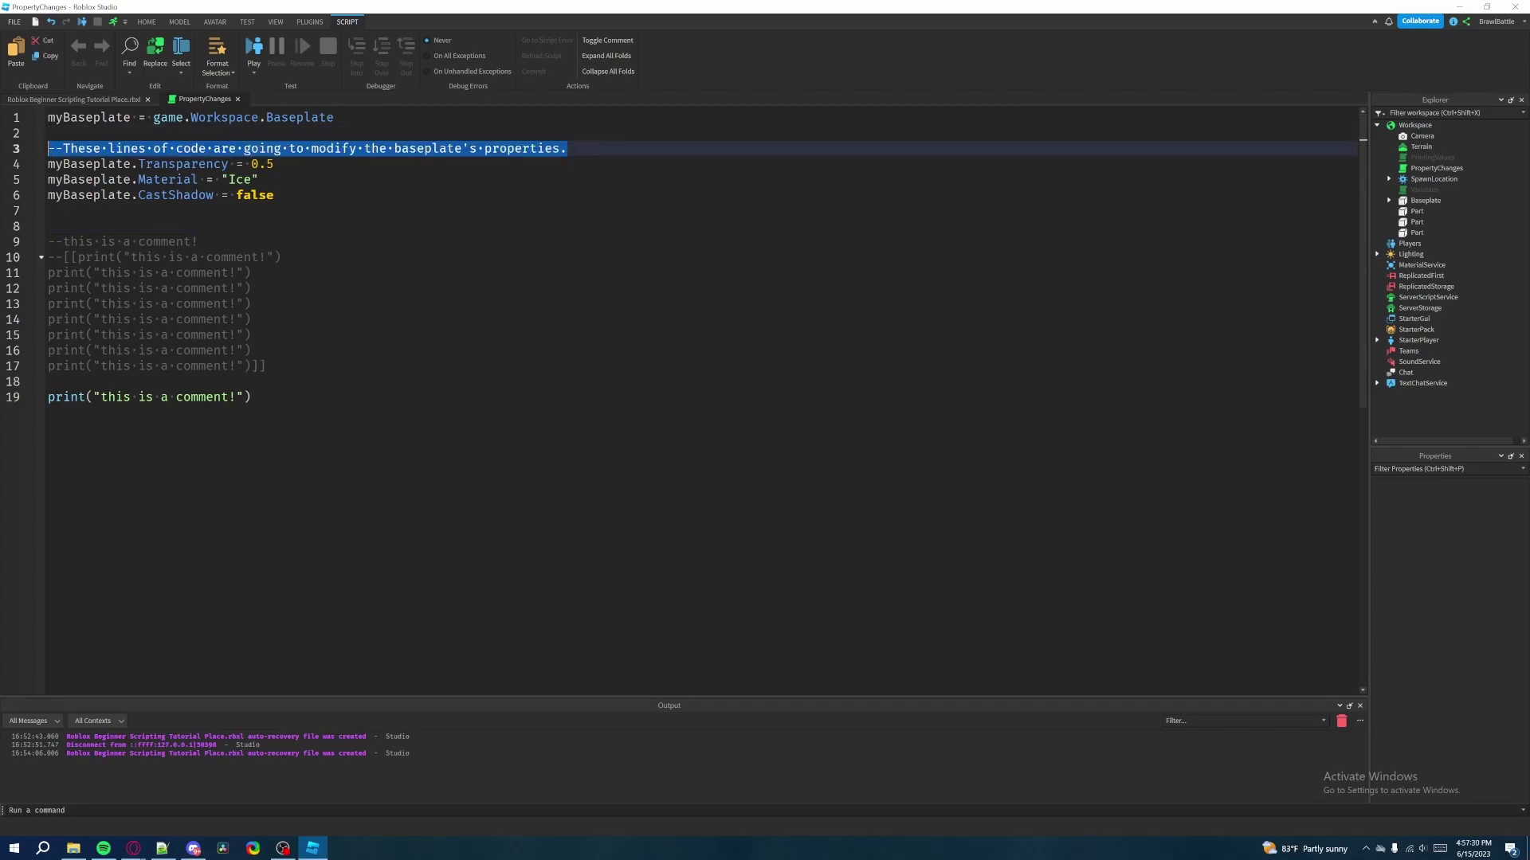
{"action": "double_click", "coordinate": [176, 195]}
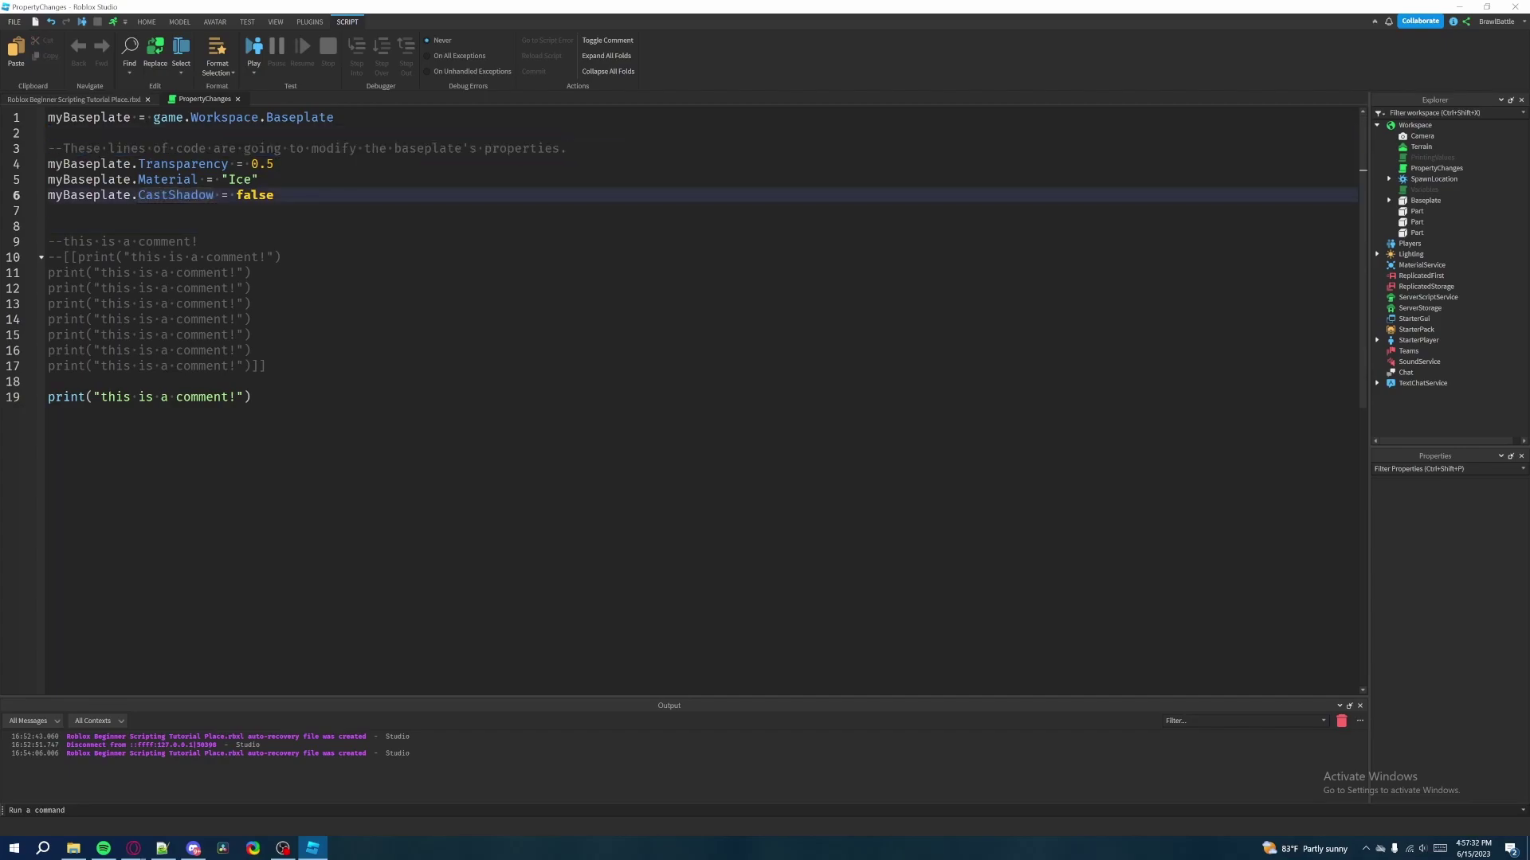
{"action": "left_click_drag", "start_coordinate": [275, 195], "coordinate": [32, 153]}
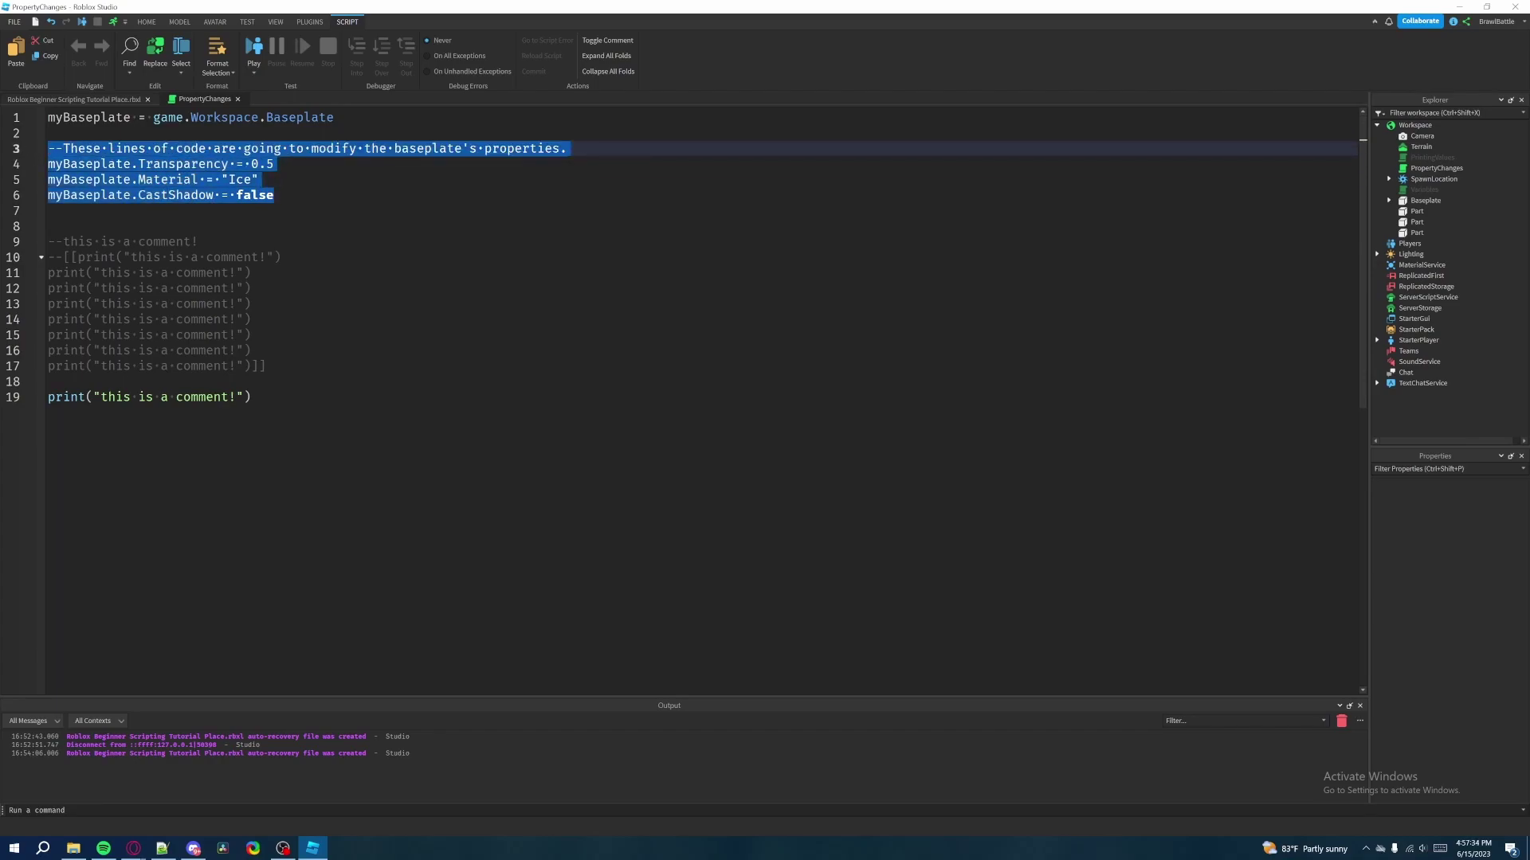
{"action": "left_click", "coordinate": [180, 288]}
{"action": "left_click_drag", "start_coordinate": [257, 398], "coordinate": [49, 118]}
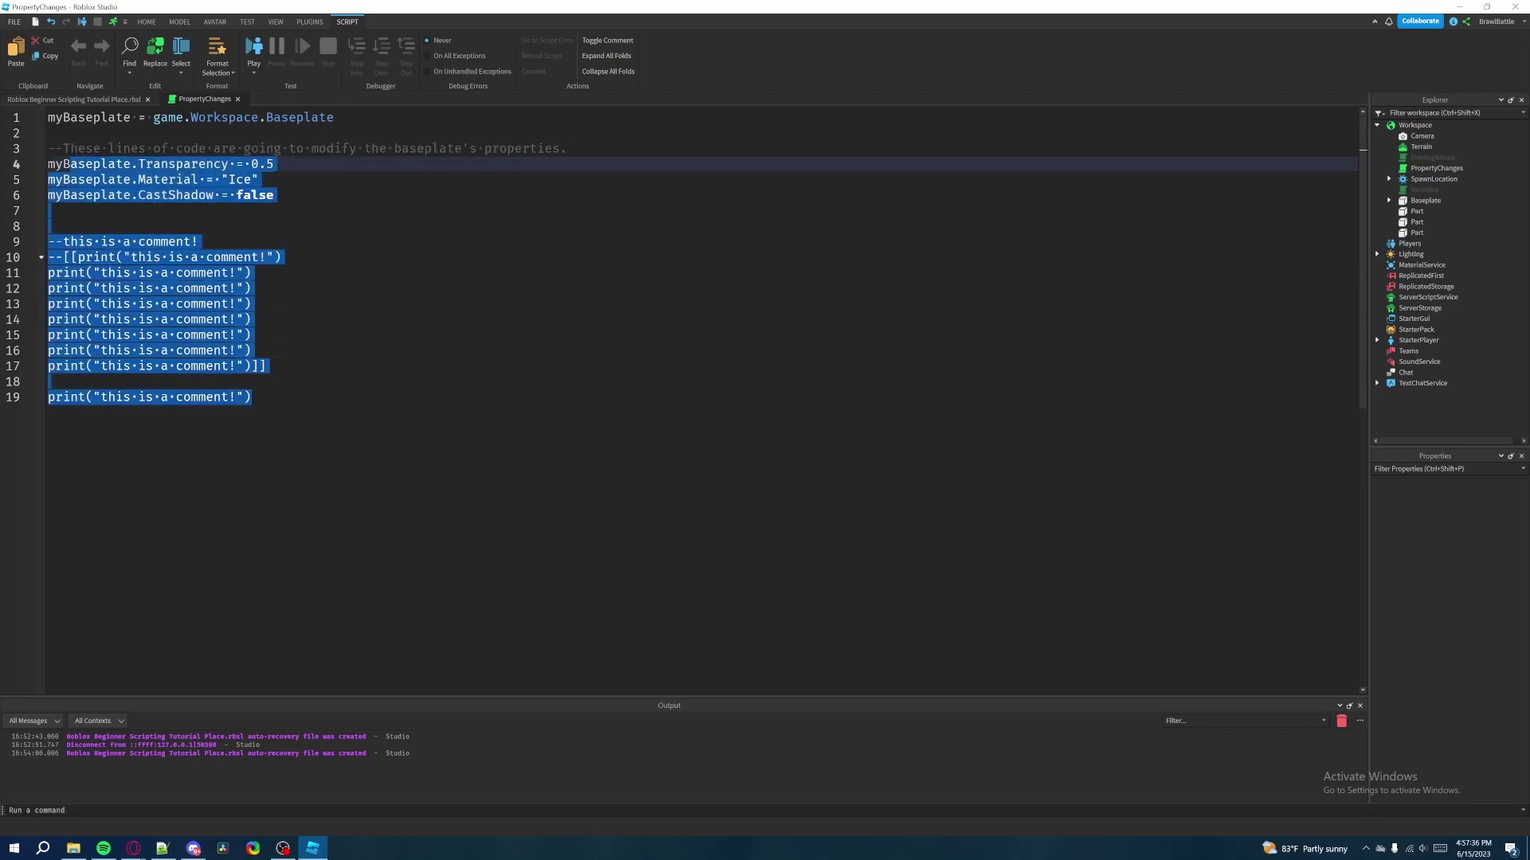
{"action": "left_click", "coordinate": [358, 367]}
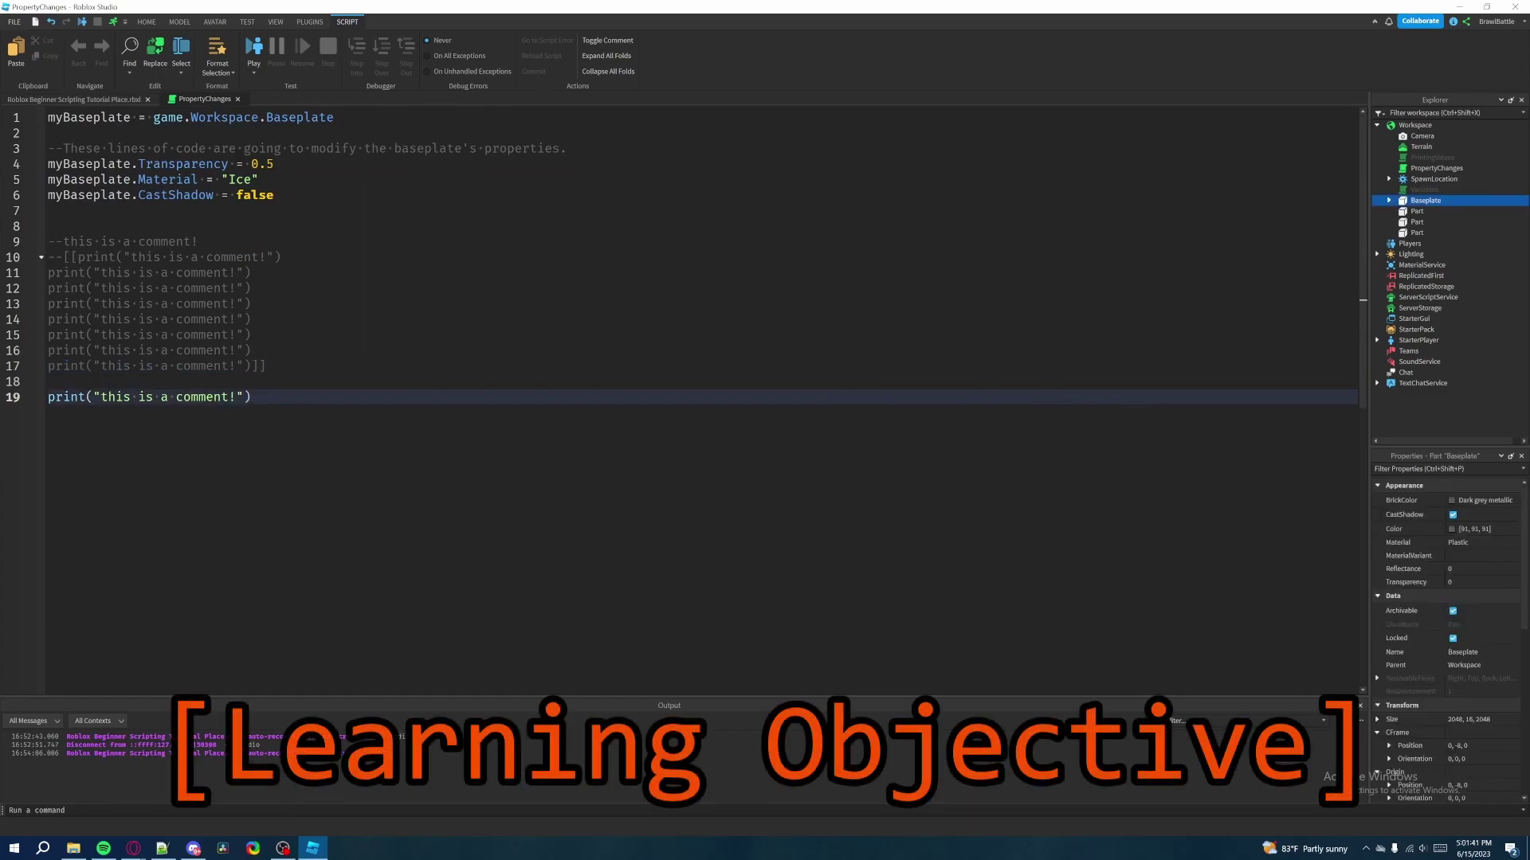
{"action": "left_click_drag", "start_coordinate": [254, 397], "coordinate": [48, 210]}
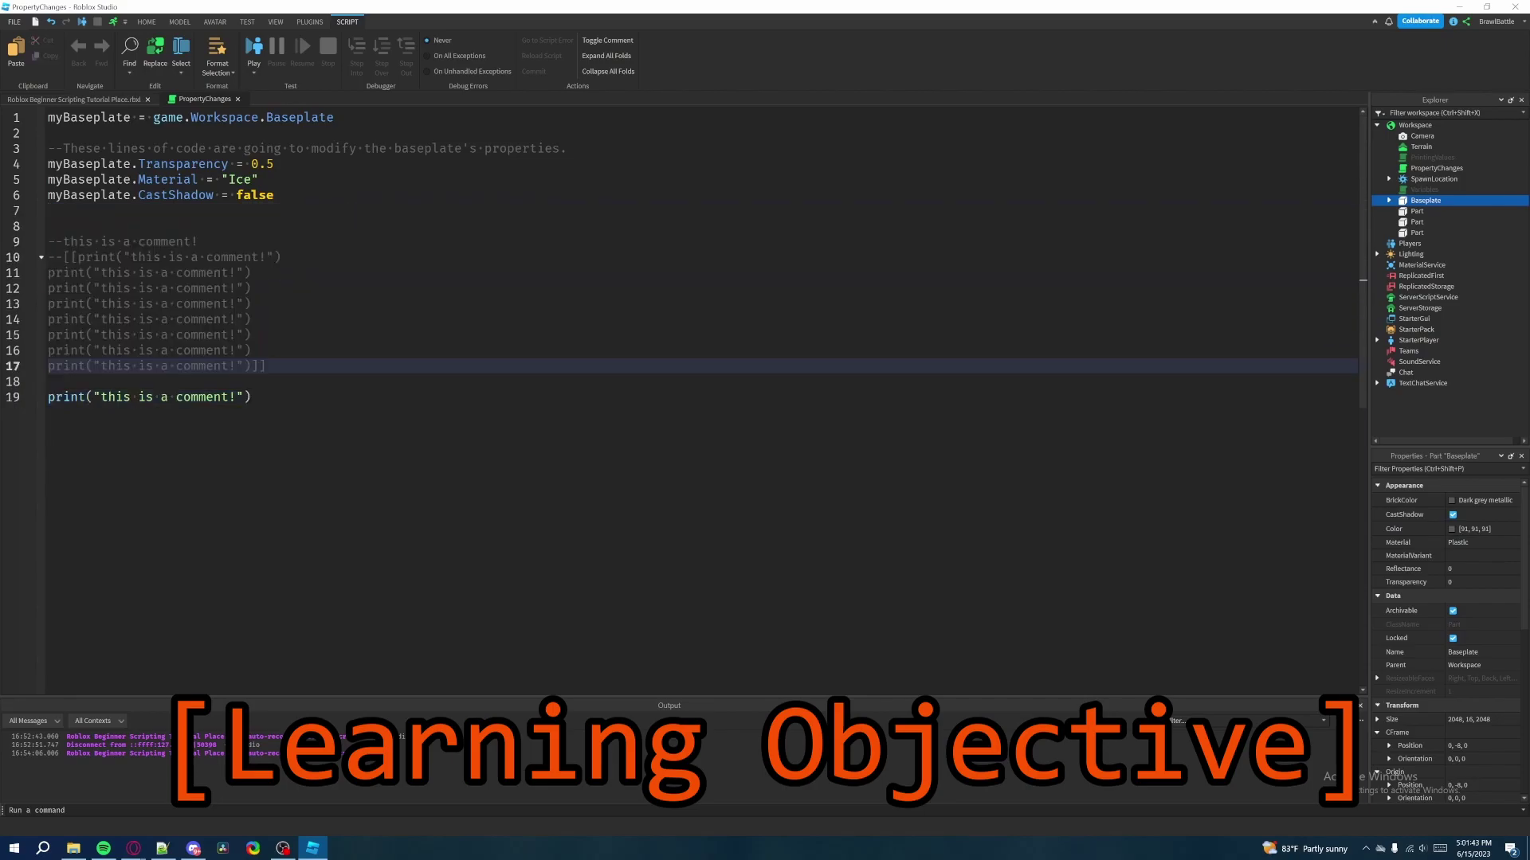
{"action": "left_click", "coordinate": [254, 397]}
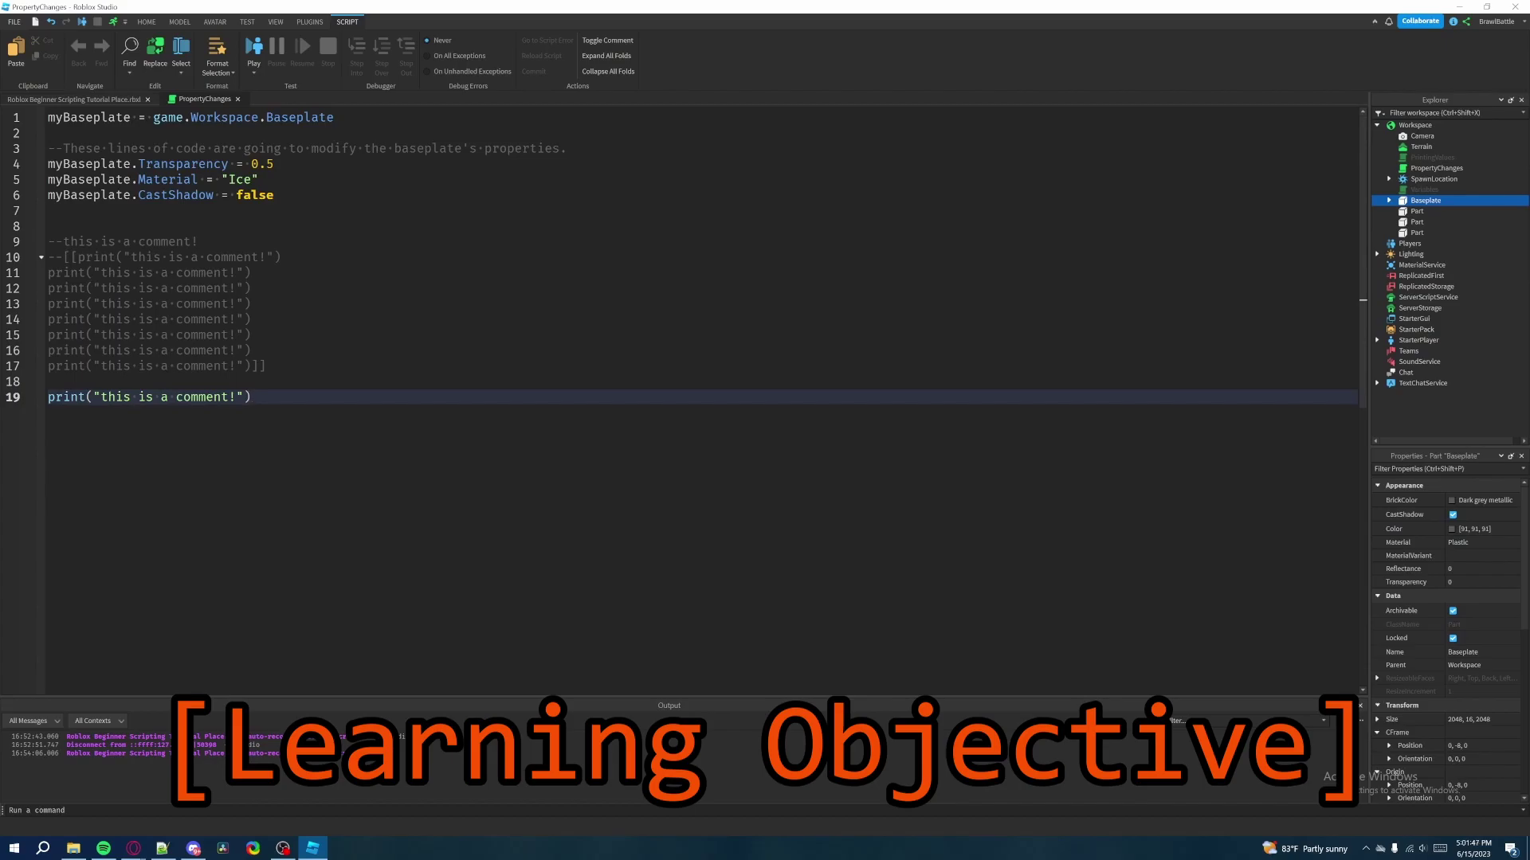
{"action": "left_click_drag", "start_coordinate": [47, 164], "coordinate": [274, 195]}
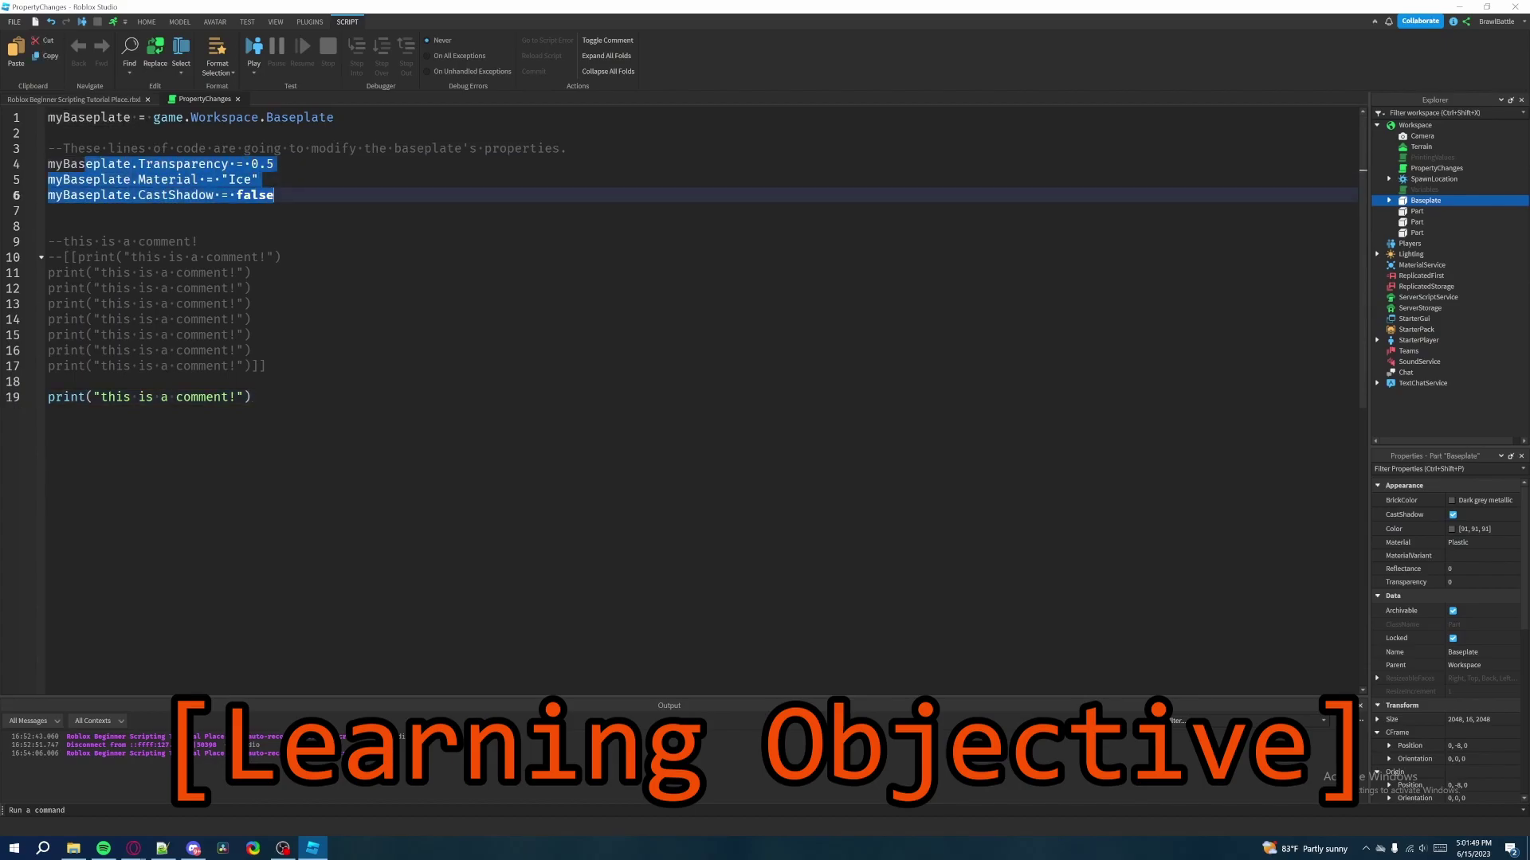
Insert a new Part from the Model ribbon and orbit the camera around it.
{"action": "left_click", "coordinate": [71, 98]}
{"action": "left_click", "coordinate": [179, 22]}
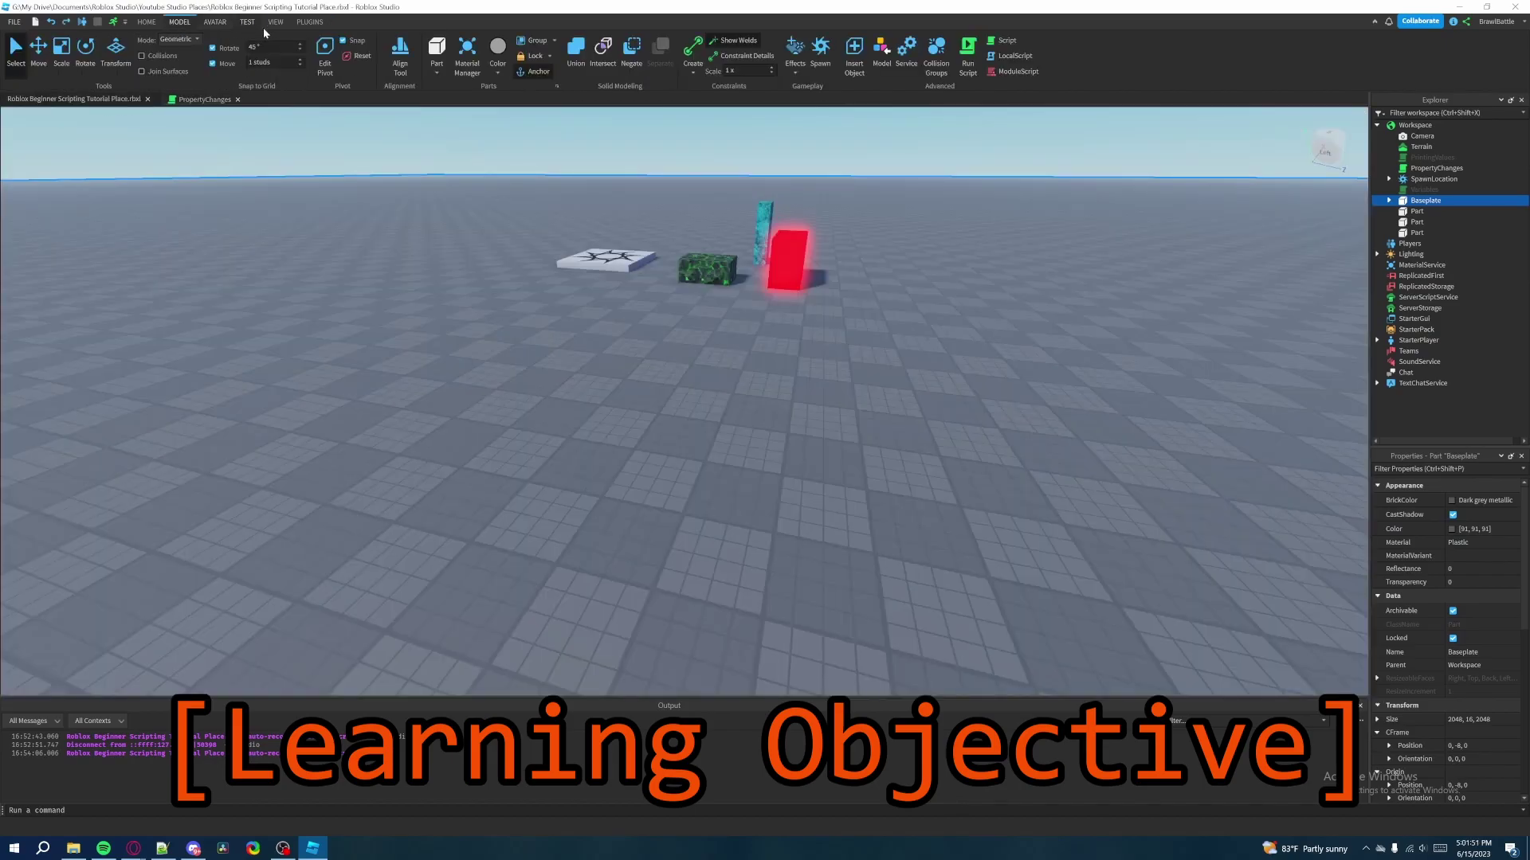
{"action": "left_click", "coordinate": [436, 46]}
{"action": "key", "text": "f"}
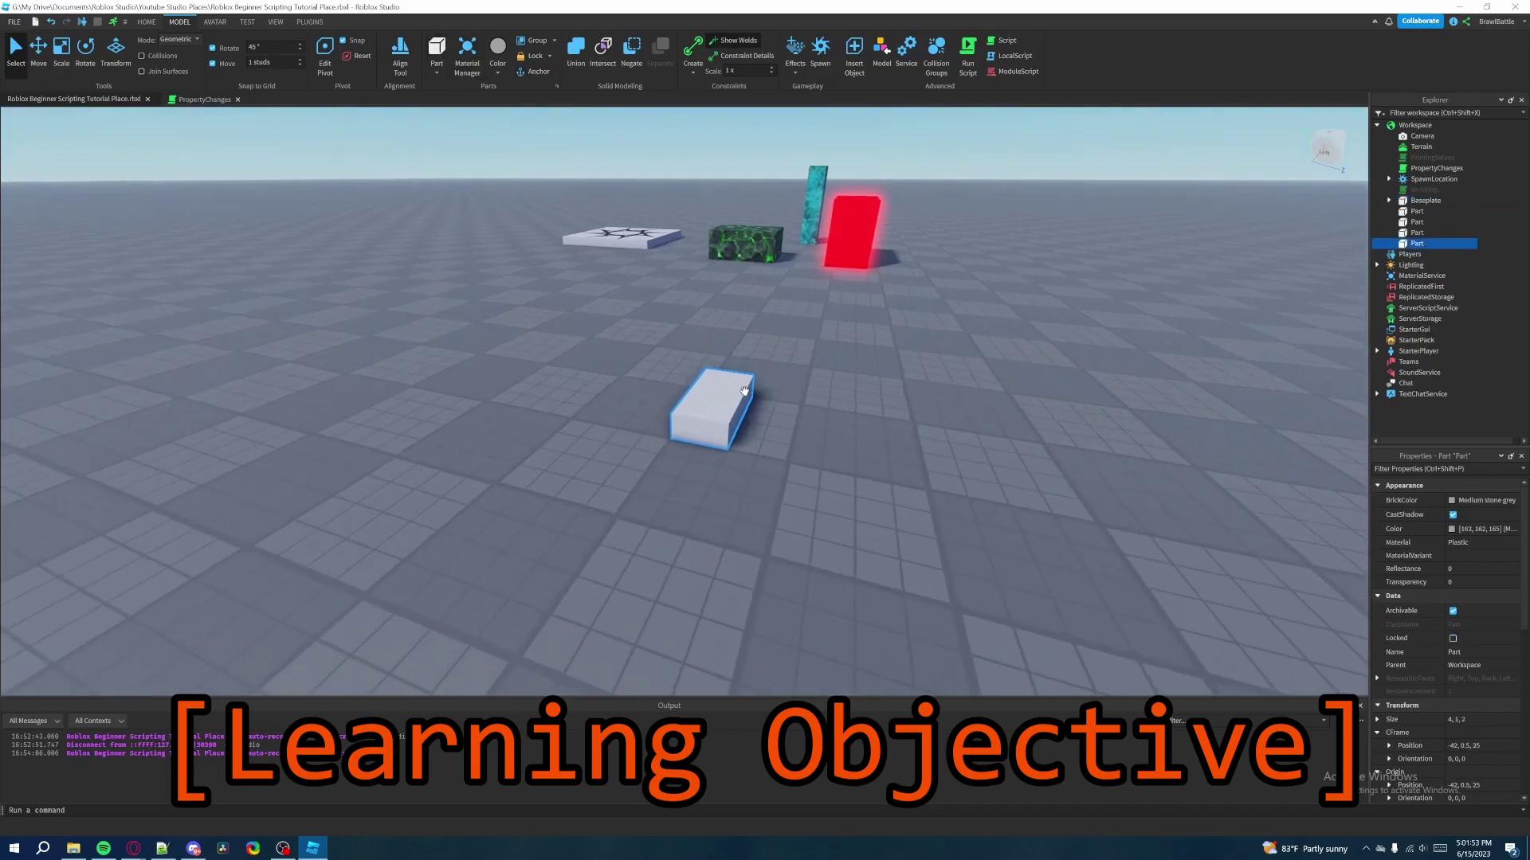
{"action": "scroll", "coordinate": [725, 332], "scroll_direction": "down", "scroll_amount": 1}
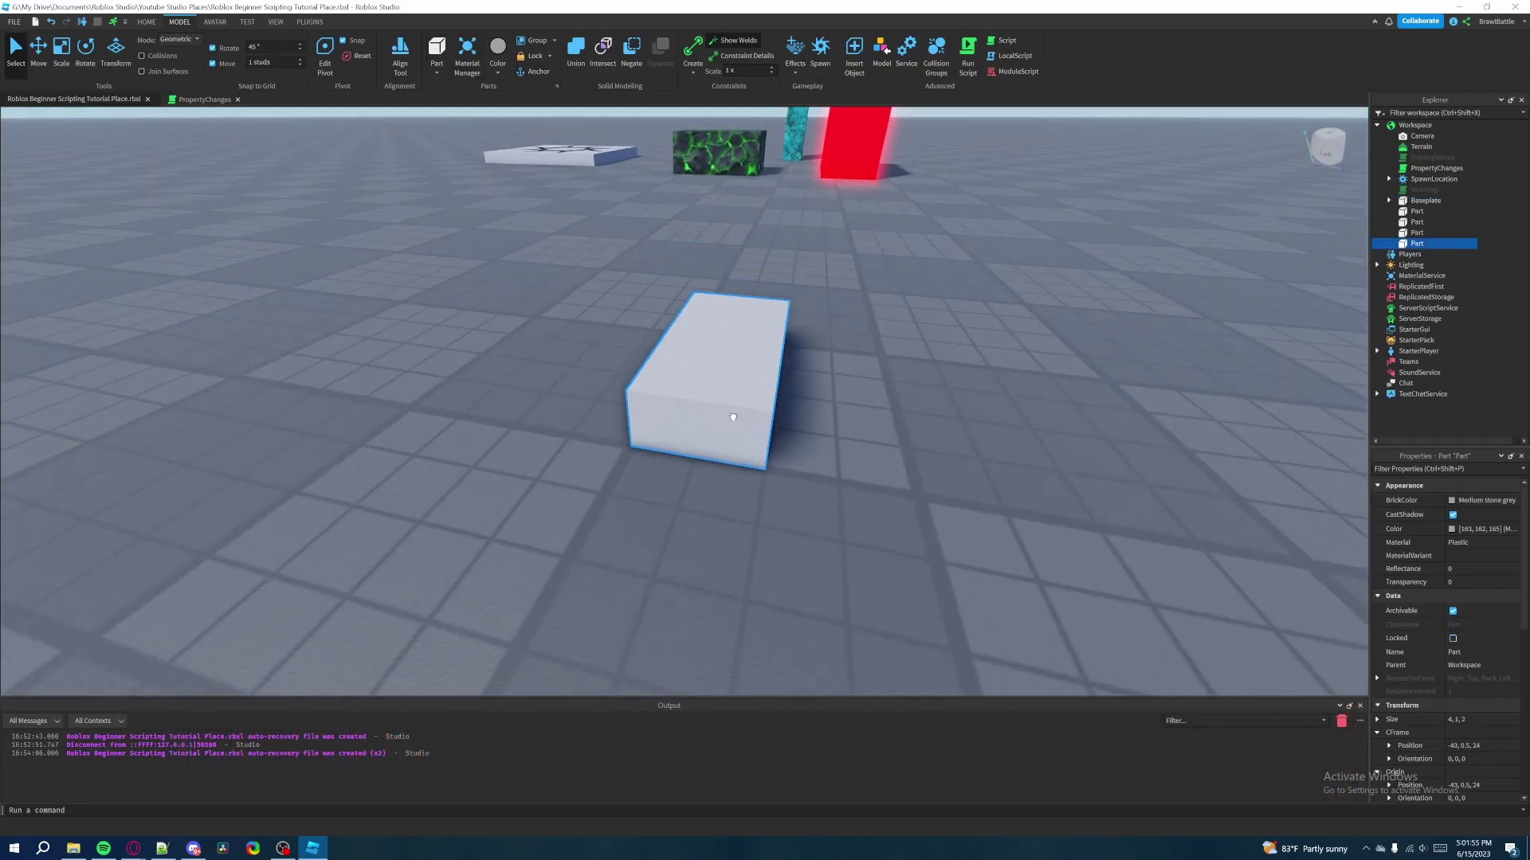
{"action": "scroll", "coordinate": [797, 489], "scroll_direction": "down", "scroll_amount": 2}
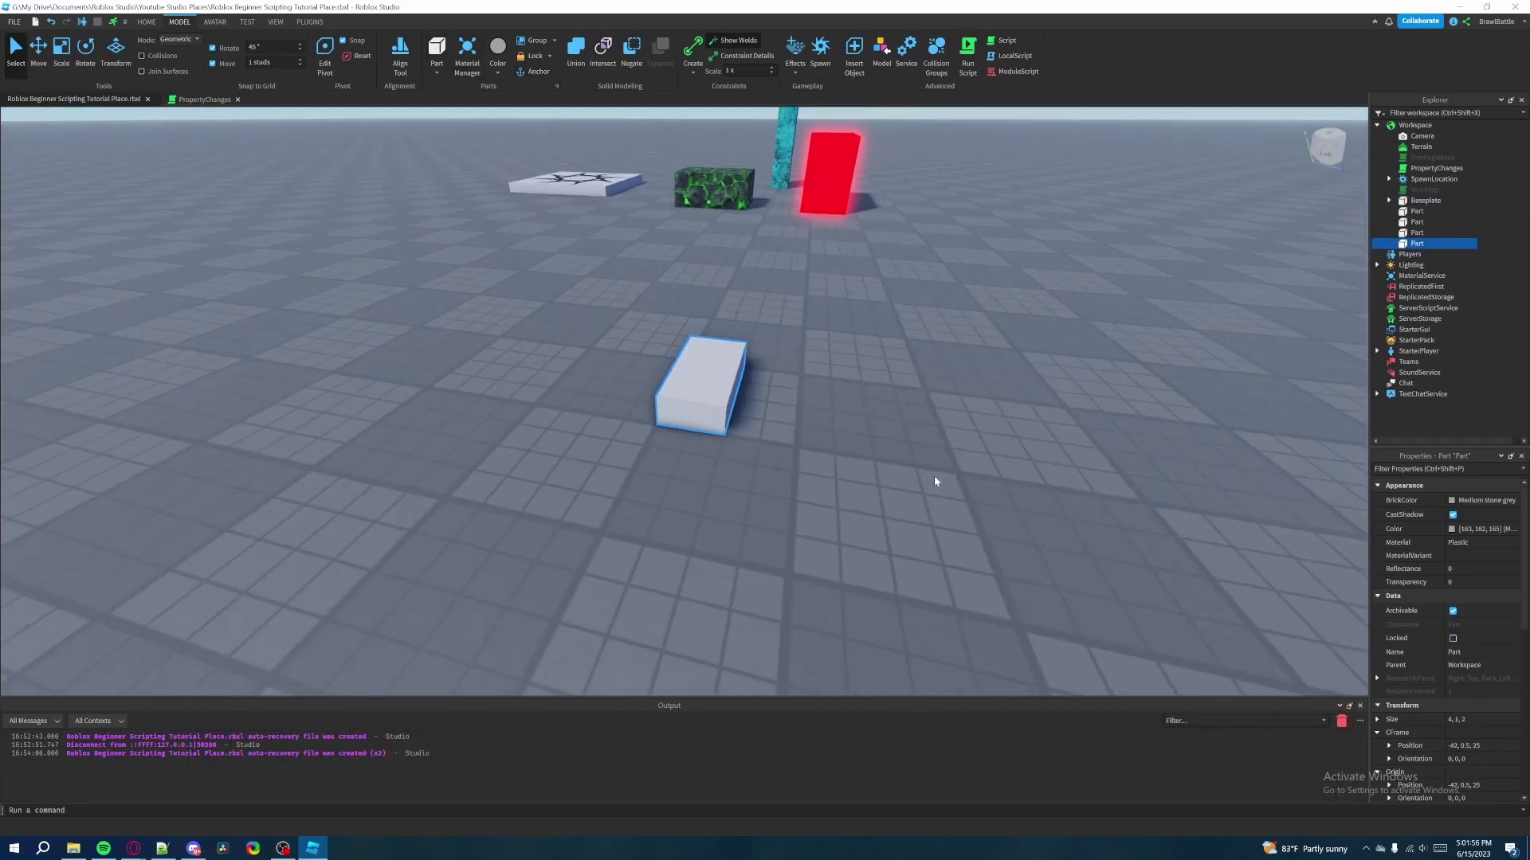
{"action": "scroll", "coordinate": [933, 475], "scroll_direction": "up", "scroll_amount": 3}
{"action": "scroll", "coordinate": [933, 477], "scroll_direction": "down", "scroll_amount": 1}
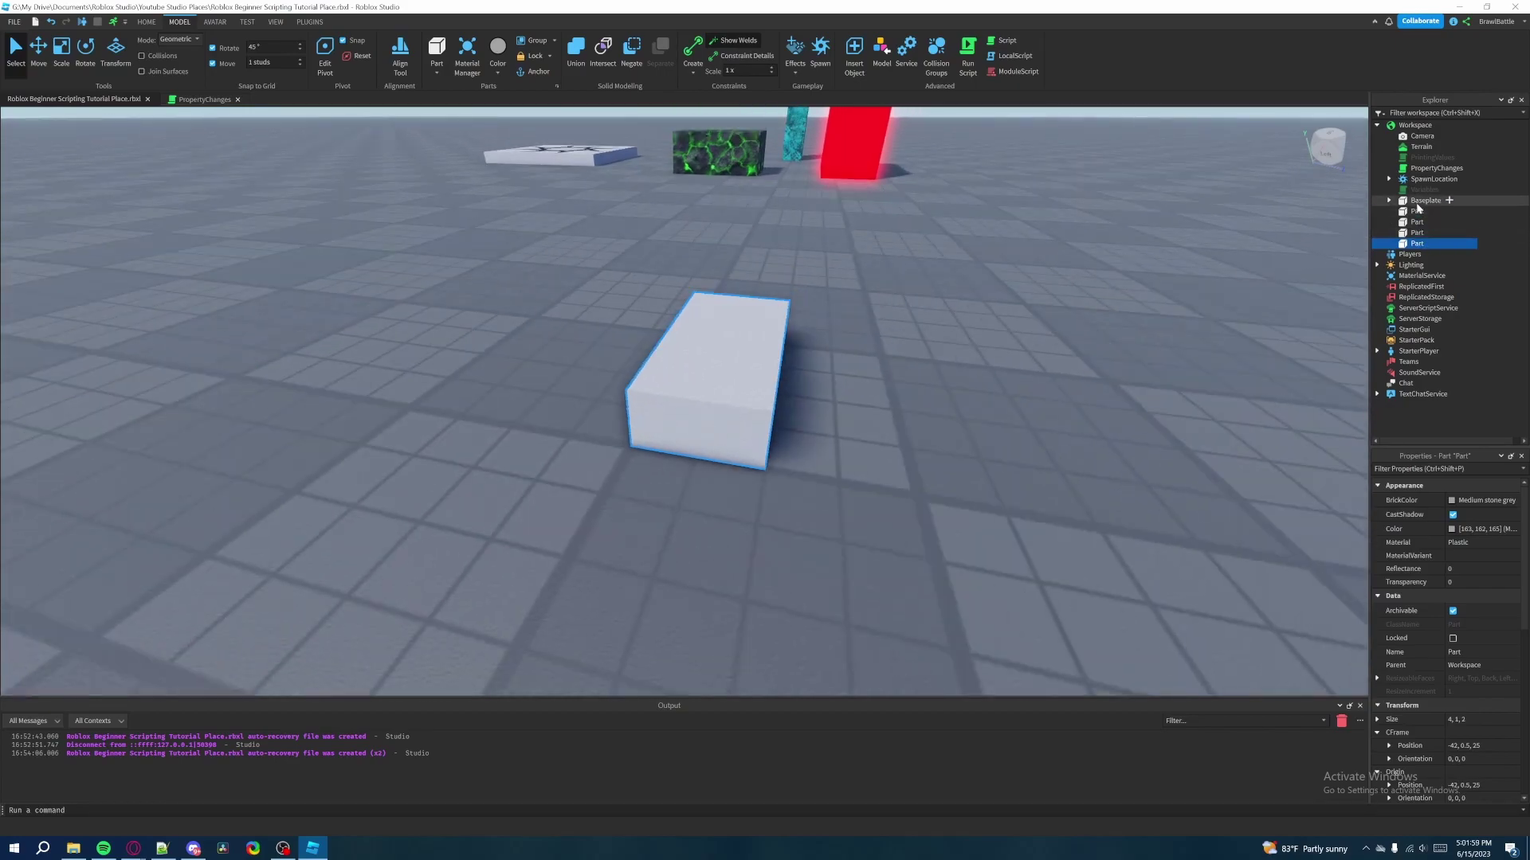
{"action": "right_click_drag", "start_coordinate": [1073, 483], "coordinate": [1071, 431]}
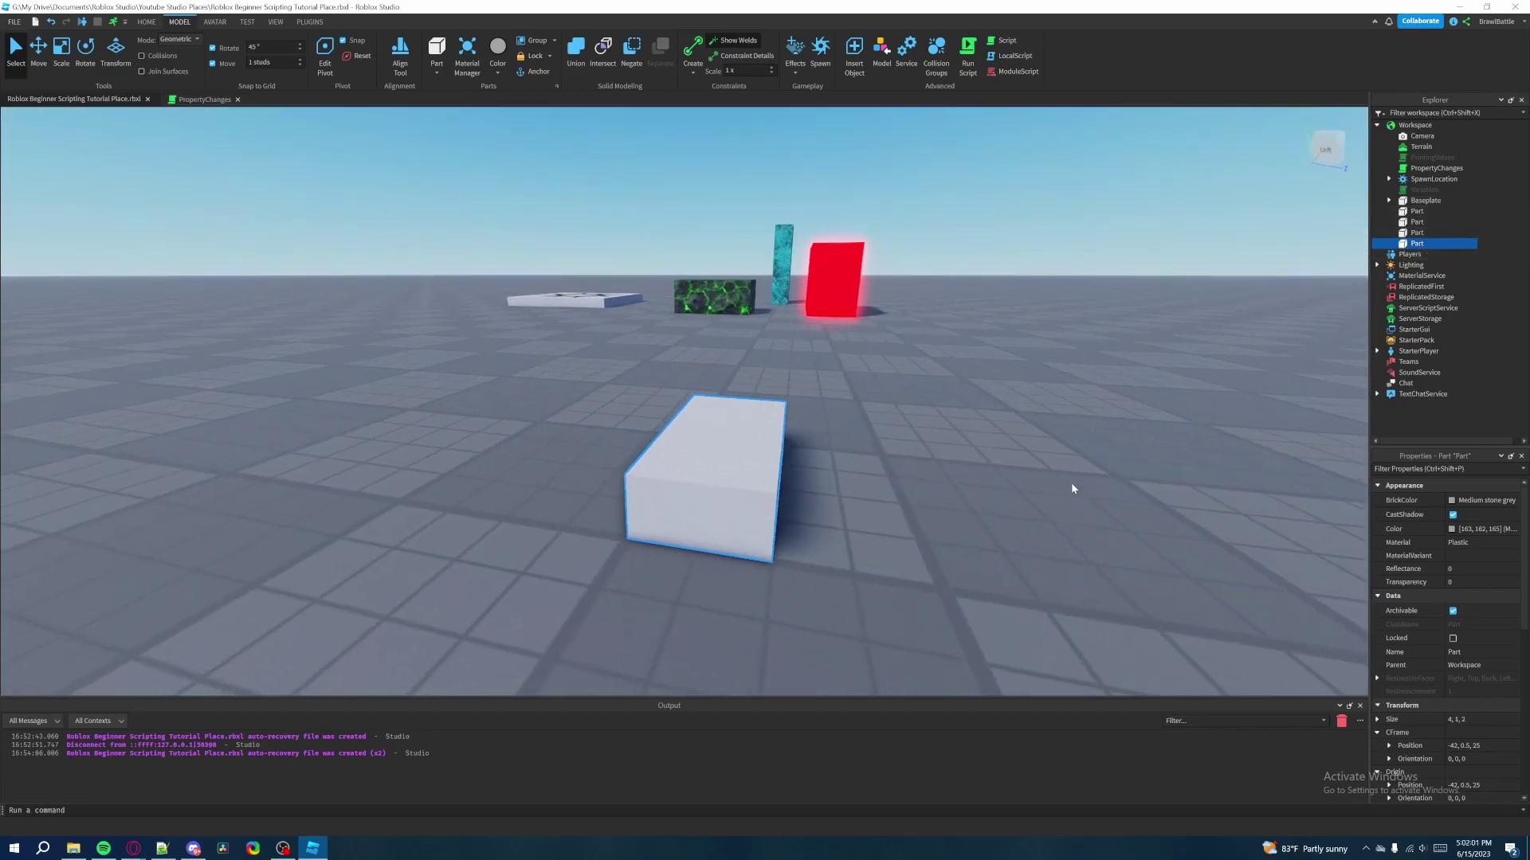
{"action": "scroll", "coordinate": [1071, 481], "scroll_direction": "up", "scroll_amount": 3}
{"action": "scroll", "coordinate": [1070, 481], "scroll_direction": "down", "scroll_amount": 3}
{"action": "mouse_move", "coordinate": [1423, 243]}
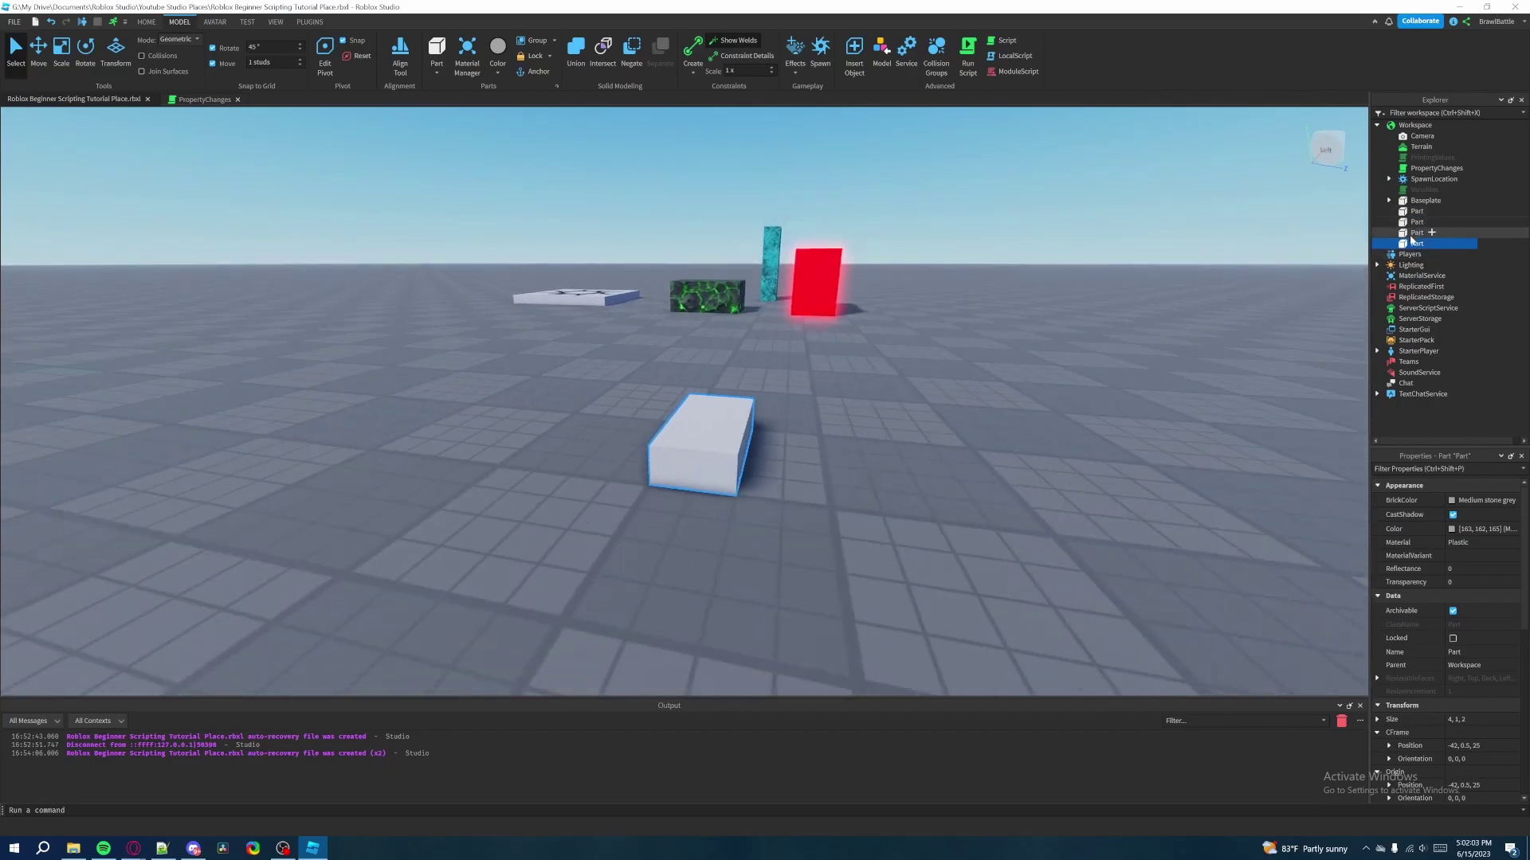
{"action": "right_click_drag", "start_coordinate": [1125, 400], "coordinate": [1125, 388]}
{"action": "scroll", "coordinate": [1125, 383], "scroll_direction": "up", "scroll_amount": 2}
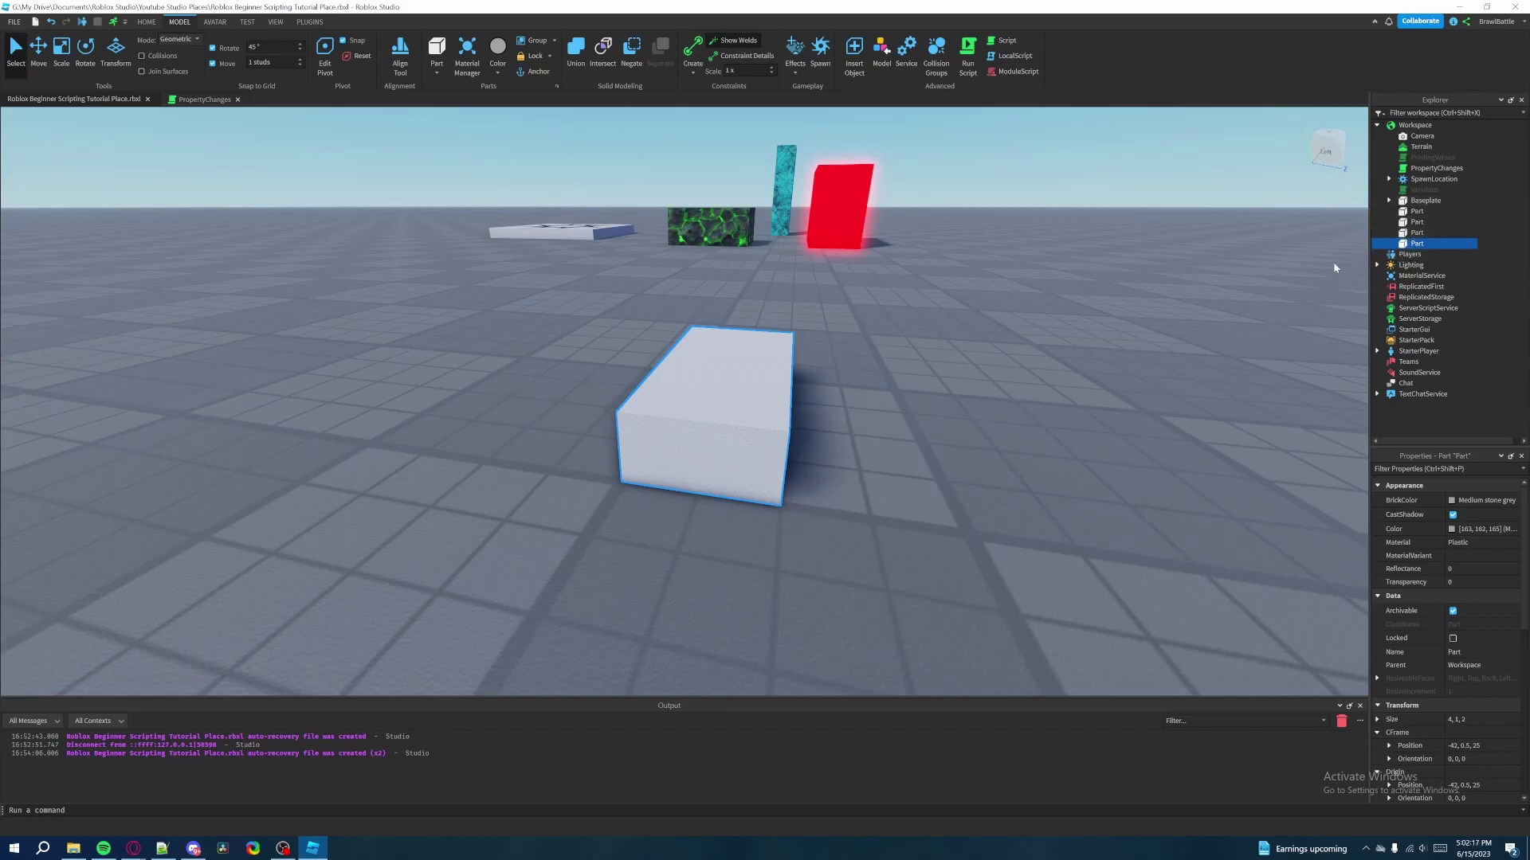
Rename the newly added Part in Explorer to 'PropertyPart'.
{"action": "right_click", "coordinate": [1418, 247]}
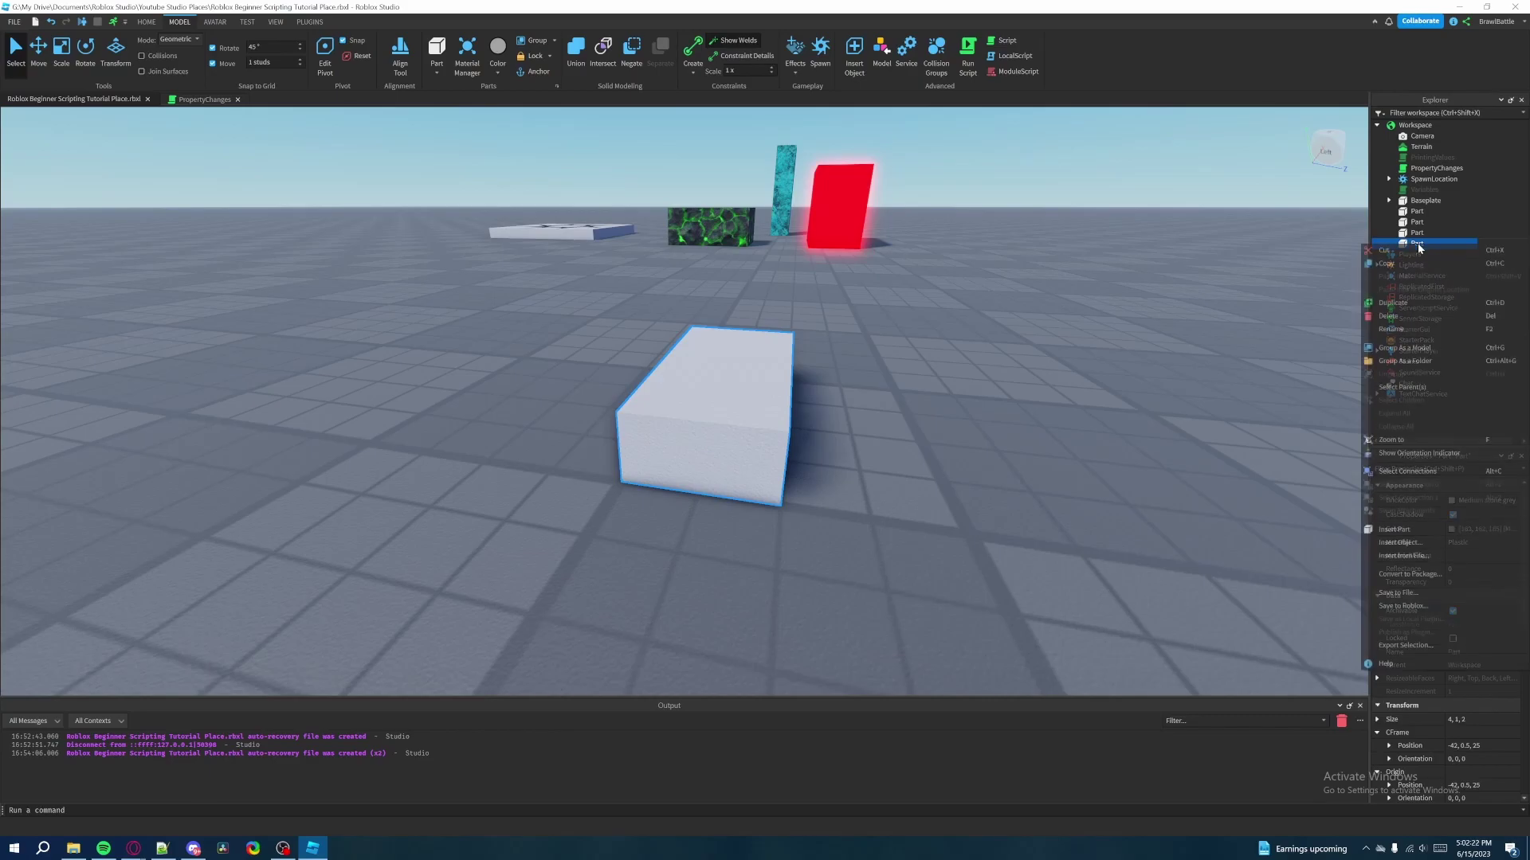
{"action": "left_click", "coordinate": [1404, 328]}
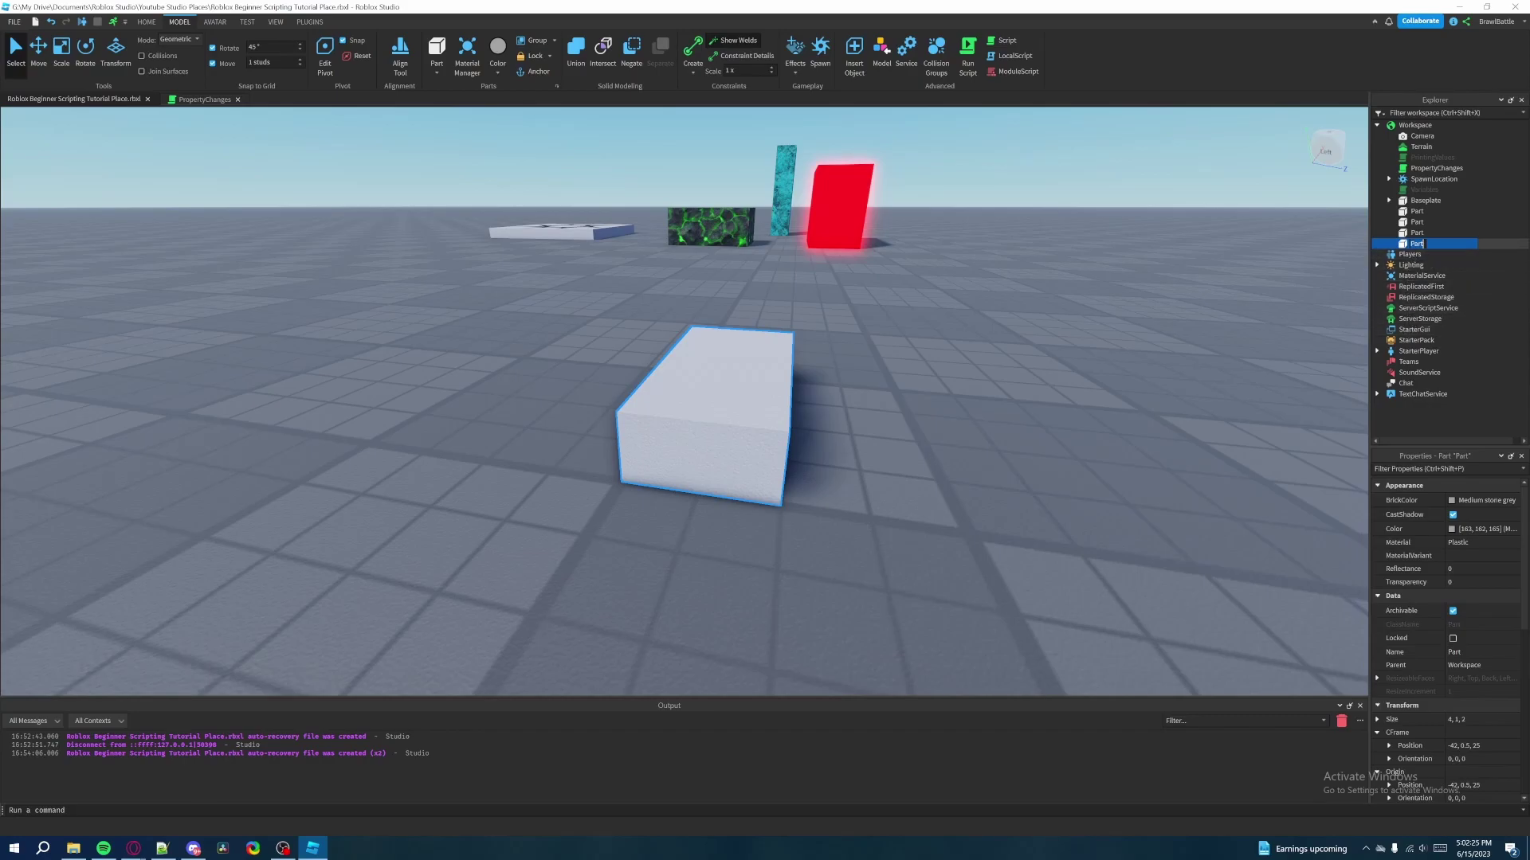
{"action": "type", "text": "PropertyPart"}
{"action": "key", "text": "Return"}
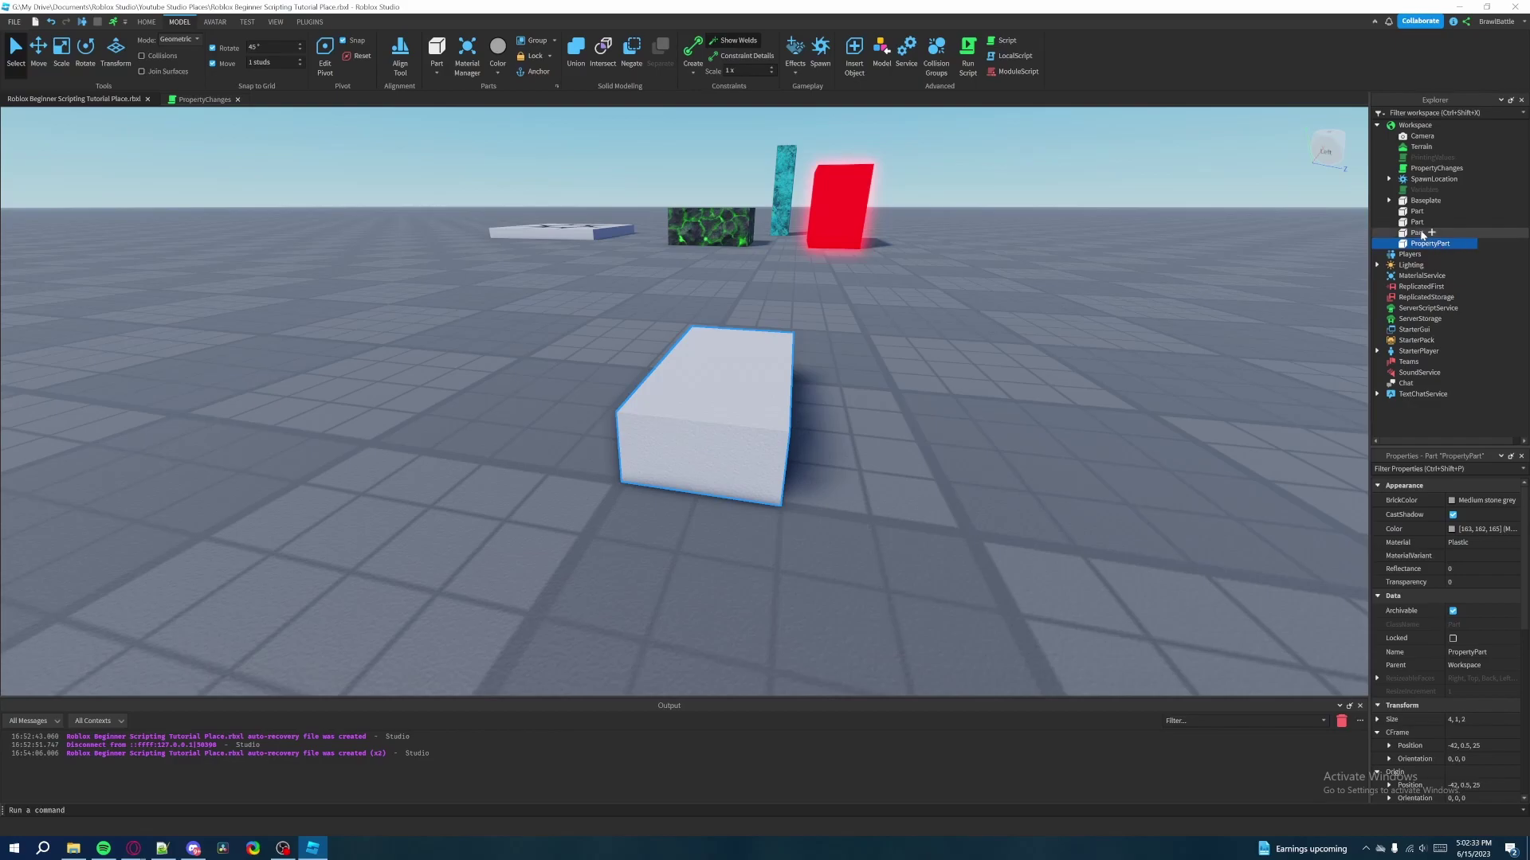
Switch back to the PropertyChanges script and look over code lines 10 to 19.
{"action": "left_click", "coordinate": [201, 99]}
{"action": "left_click_drag", "start_coordinate": [253, 397], "coordinate": [73, 256]}
{"action": "left_click", "coordinate": [251, 397]}
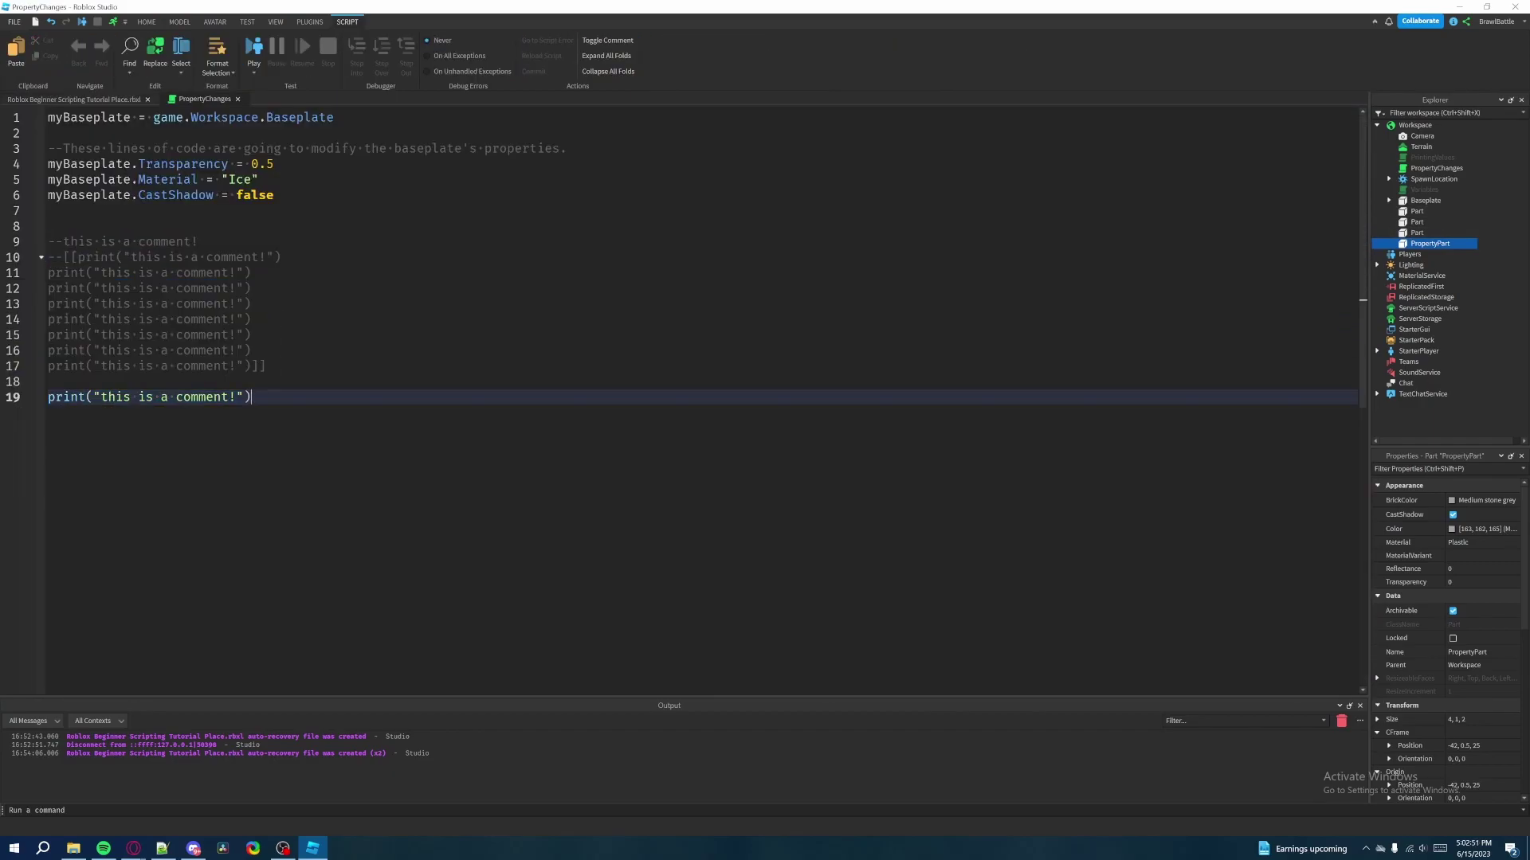